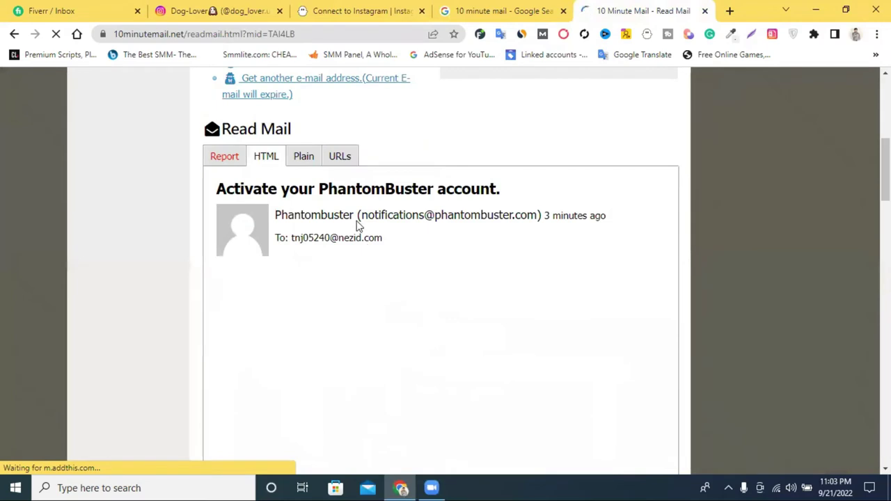
Try to validate the account's email address with the Verify new email link in the "Activate your PhantomBuster account" message, requesting it twice.
scroll(409, 237, down, 2)
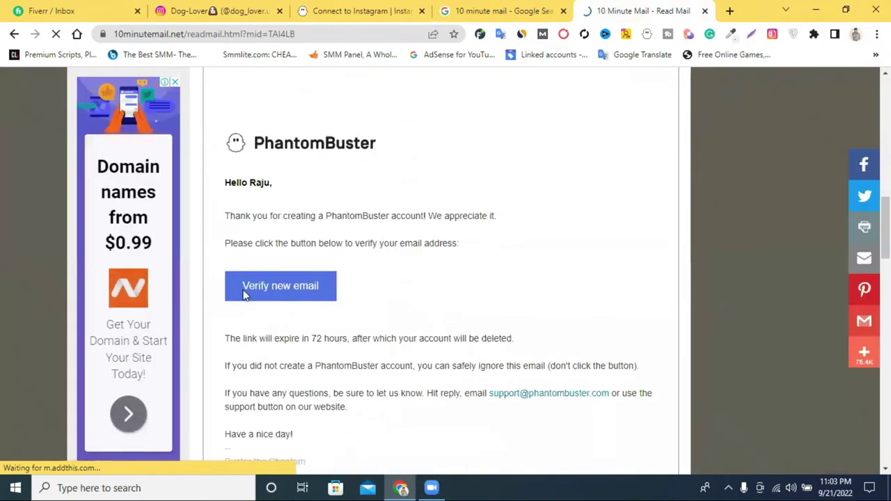
click(290, 290)
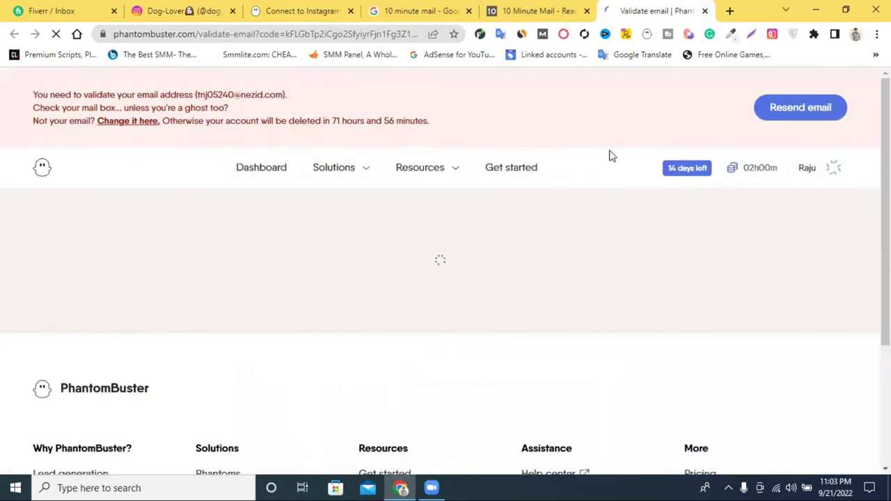
click(539, 8)
click(282, 288)
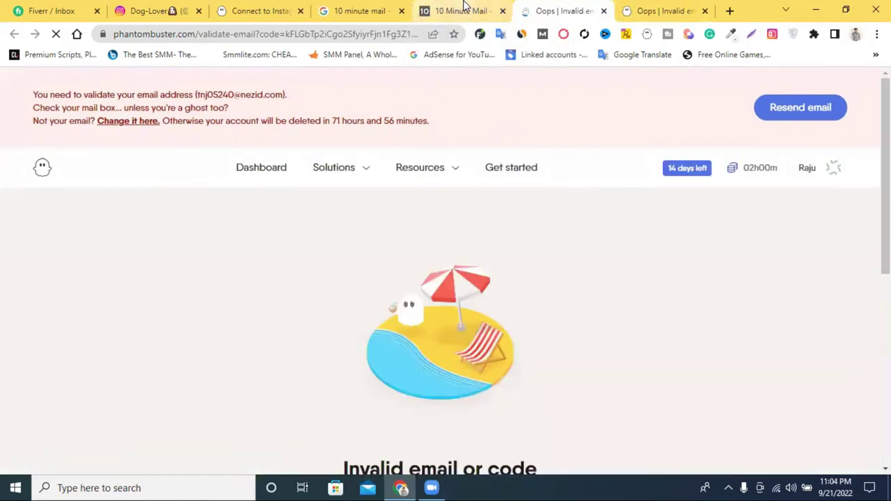
Try the second Verify new email link further down the activation message and close the two earlier validation pages.
click(463, 9)
scroll(431, 219, down, 3)
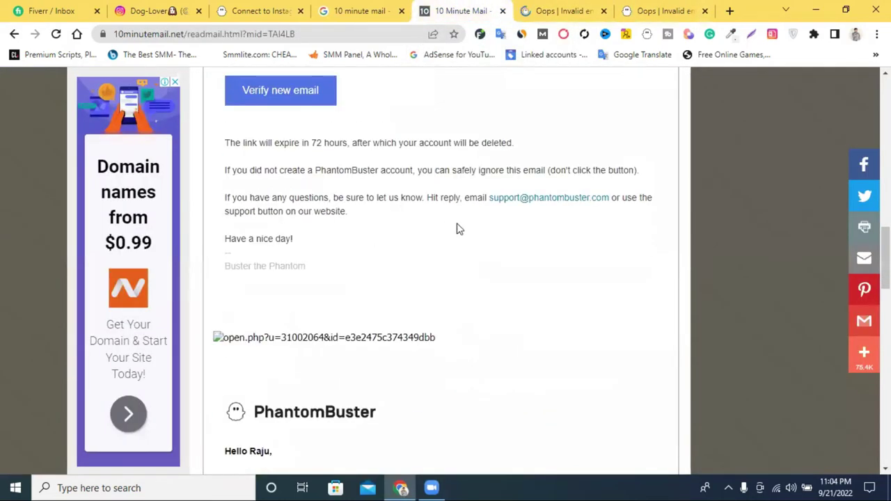
scroll(389, 277, down, 4)
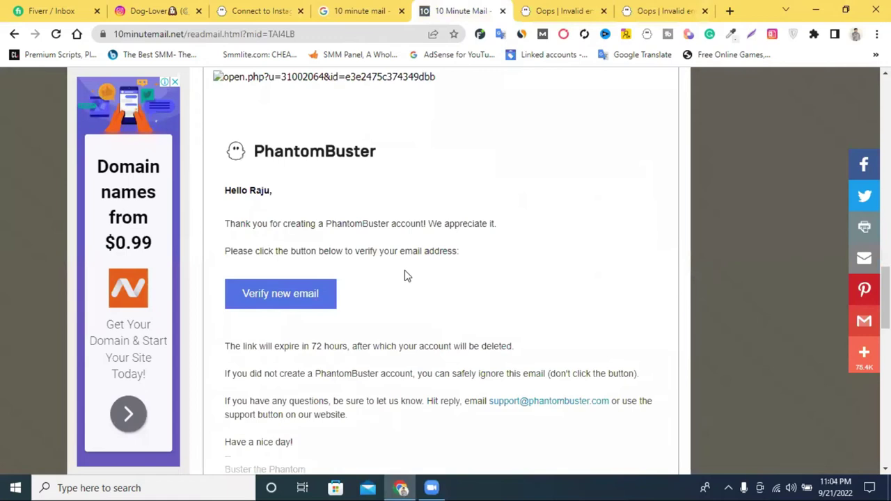
click(298, 302)
click(597, 8)
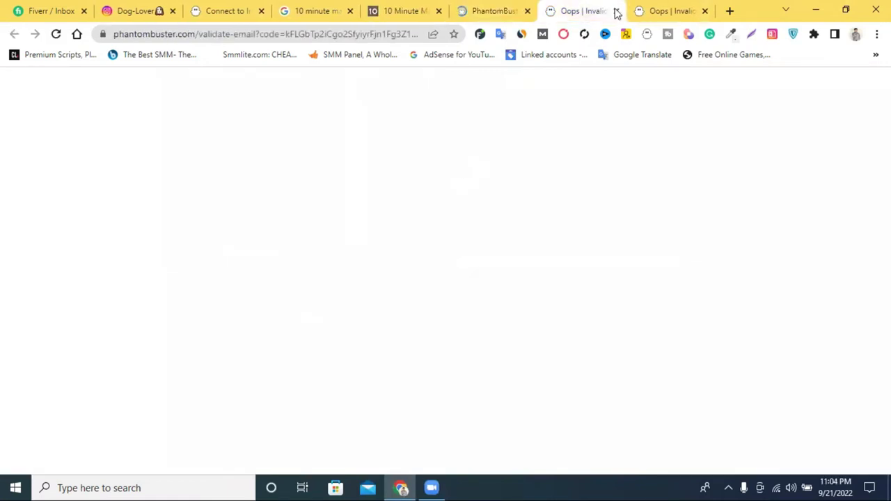
click(616, 11)
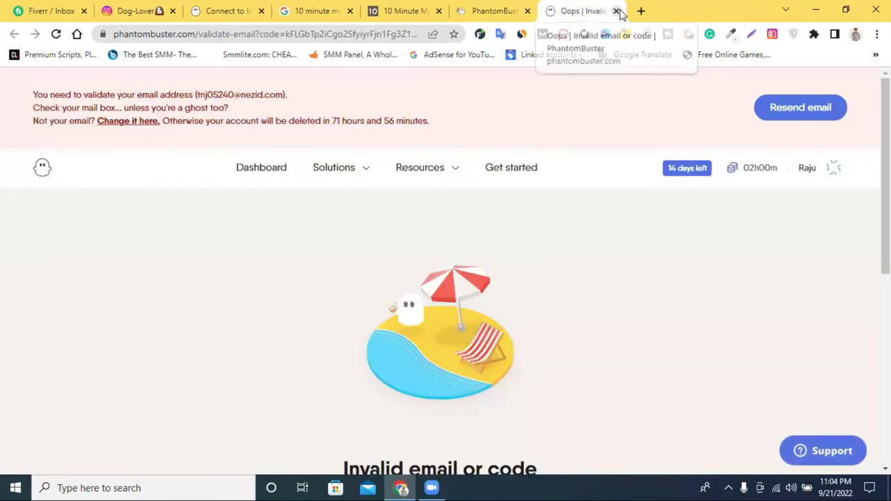
click(618, 11)
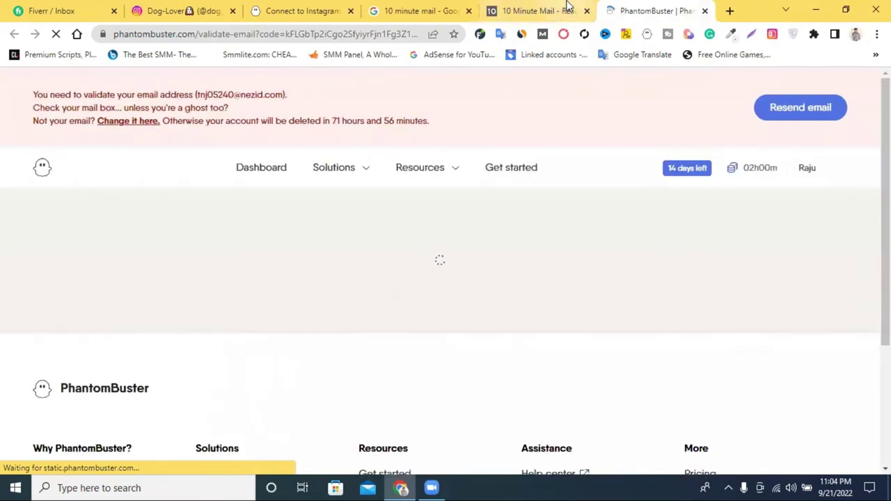
Verify the new email address from the latest "Please verify your email address." message in the temporary inbox and close the old validation page.
click(568, 6)
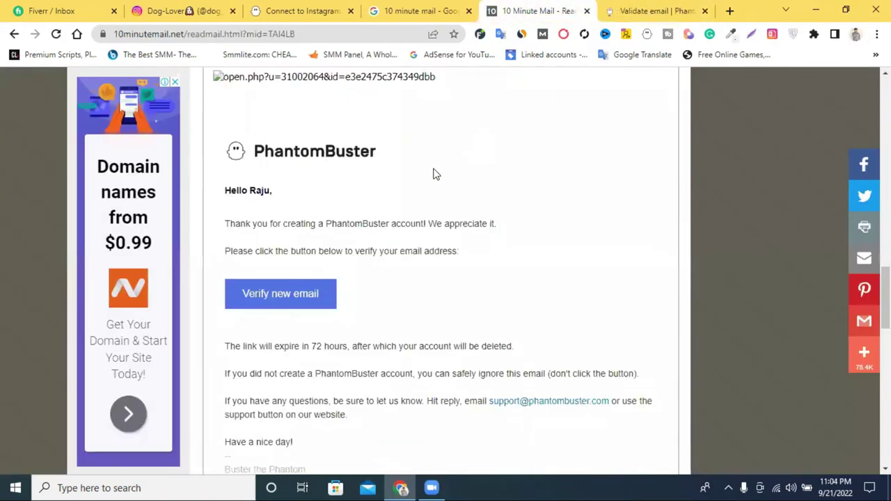
scroll(428, 199, down, 7)
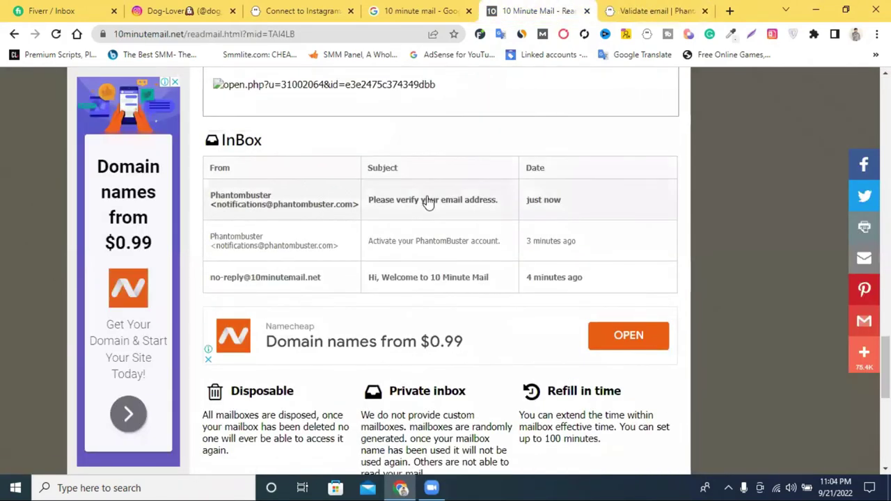
click(428, 201)
scroll(466, 240, down, 10)
scroll(466, 241, down, 5)
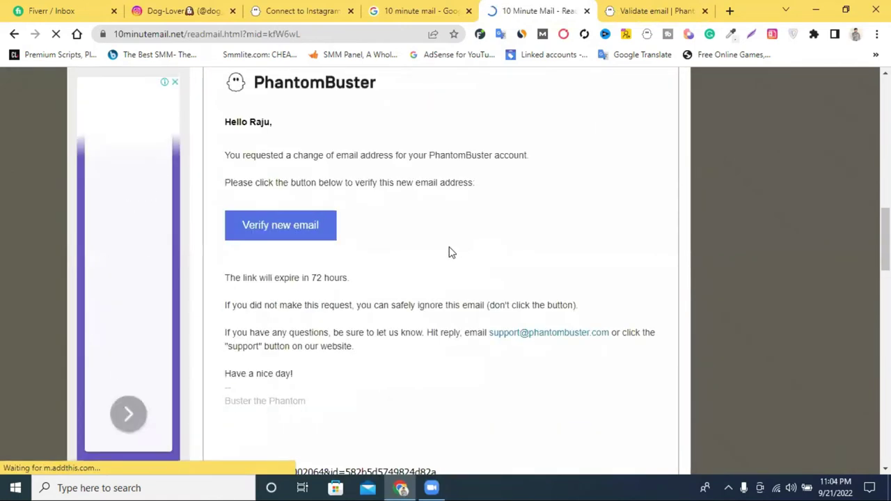
click(318, 229)
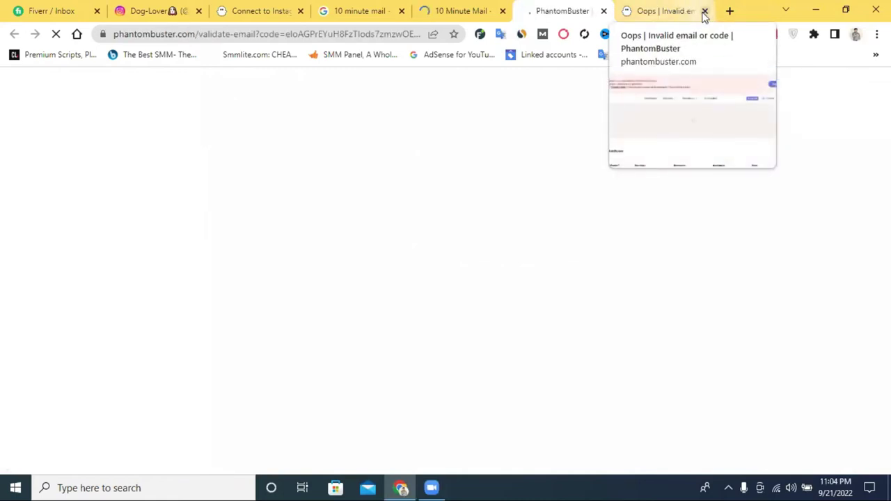
click(704, 12)
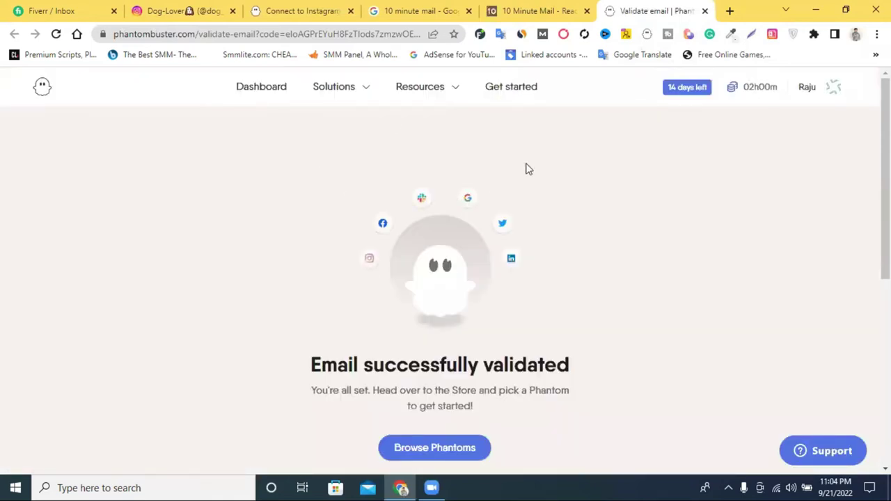
Browse PhantomBuster's Instagram solutions and start using the Instagram Follower Collector phantom.
mouse_move(320, 95)
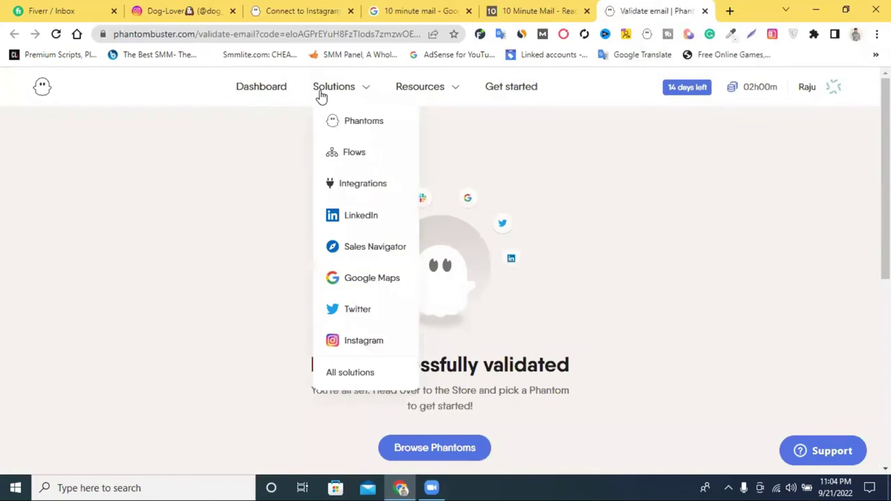
click(363, 343)
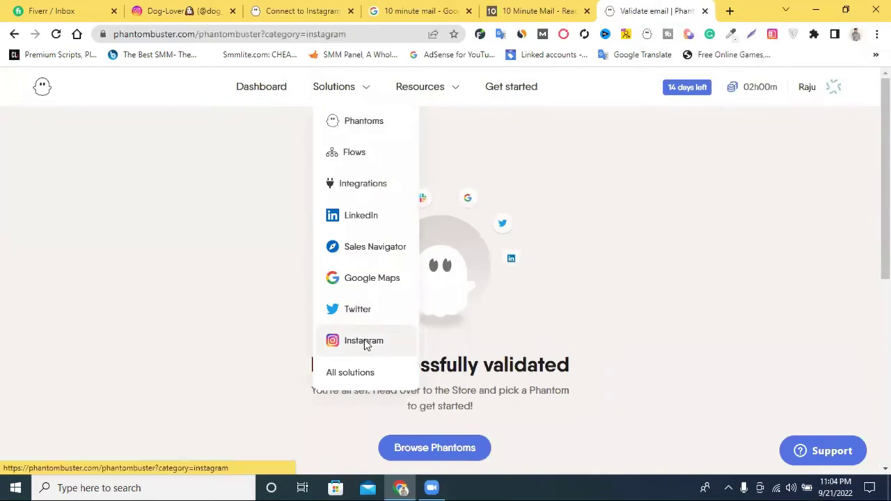
scroll(569, 223, down, 1)
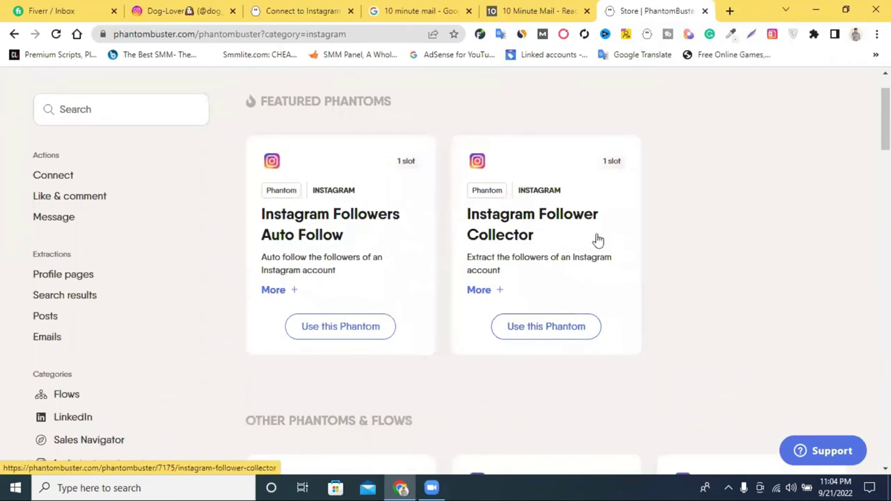
click(558, 329)
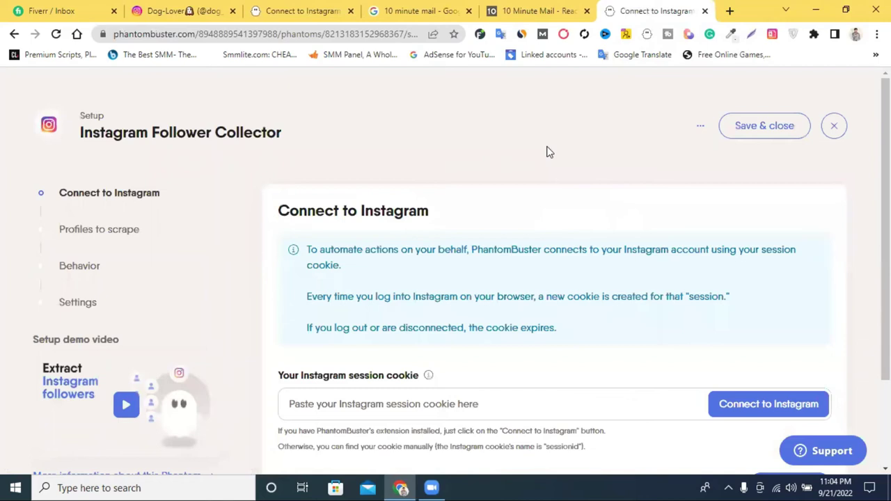
Close the 10 Minute Mail page and look for PhantomBuster among the installed browser extensions.
scroll(674, 92, down, 2)
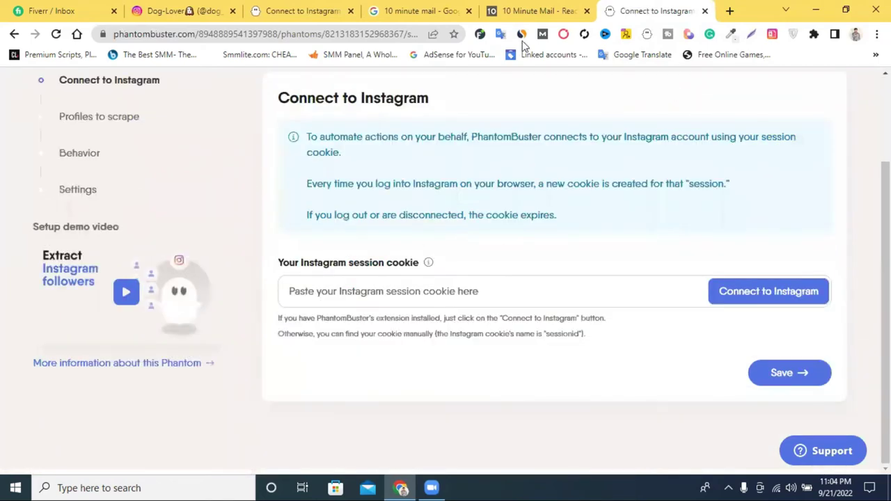
click(595, 15)
click(586, 10)
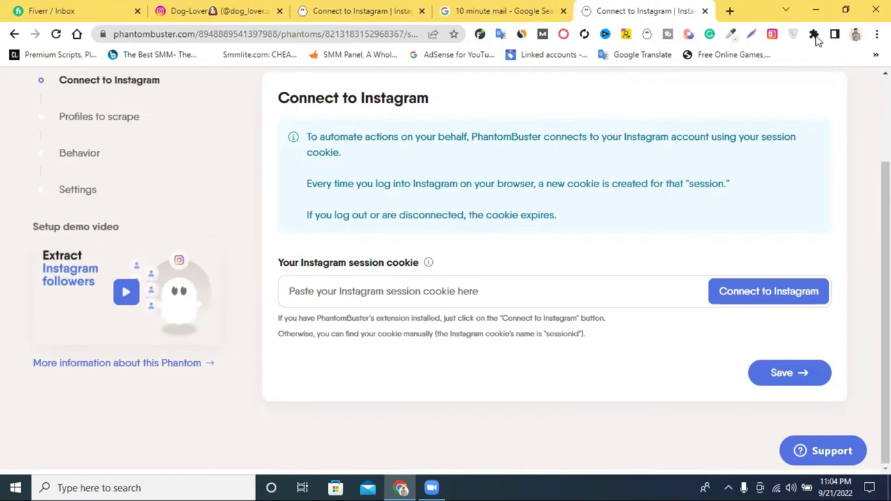
click(814, 33)
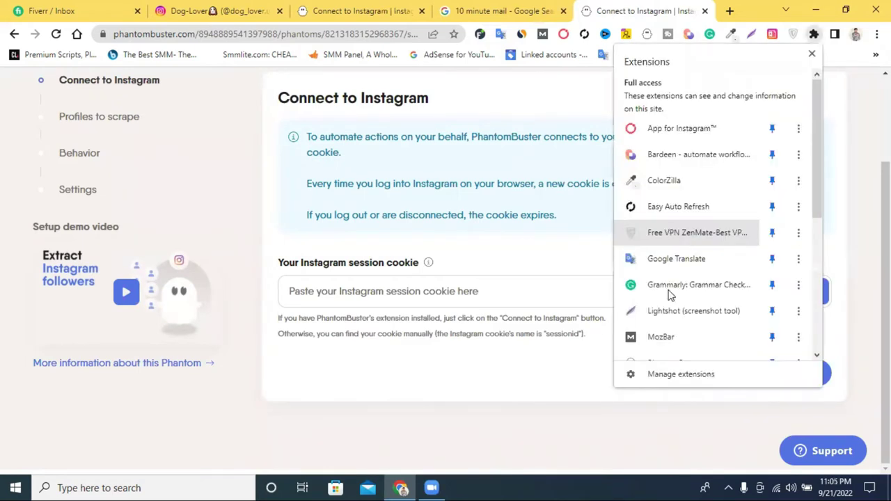
scroll(670, 295, down, 3)
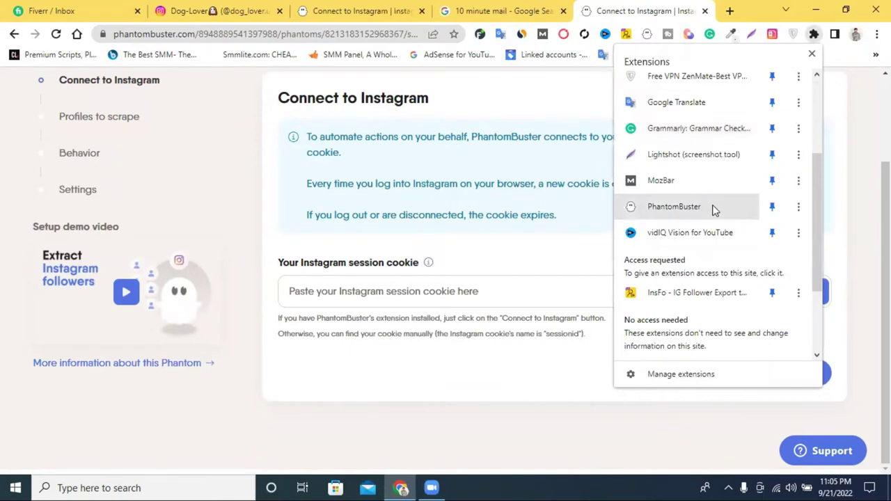
Copy the word "phantombuster" from the web address of the phantom's setup page.
drag(174, 37, 117, 33)
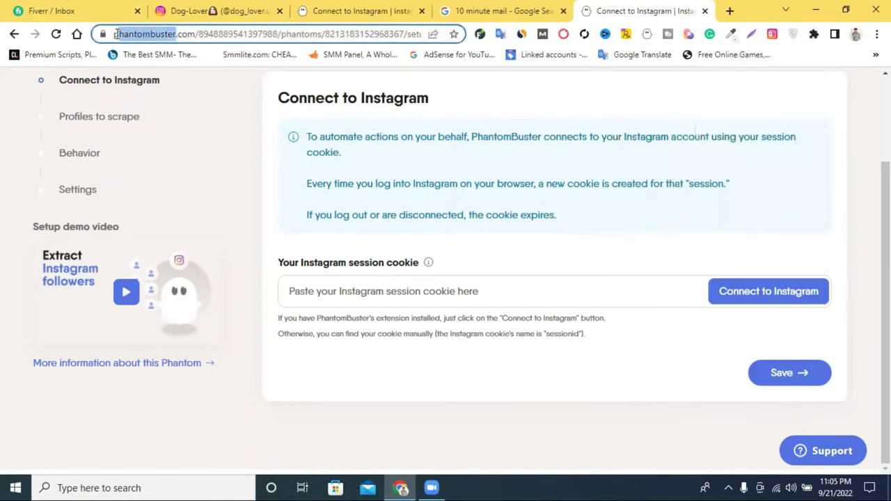
right_click(175, 35)
click(235, 113)
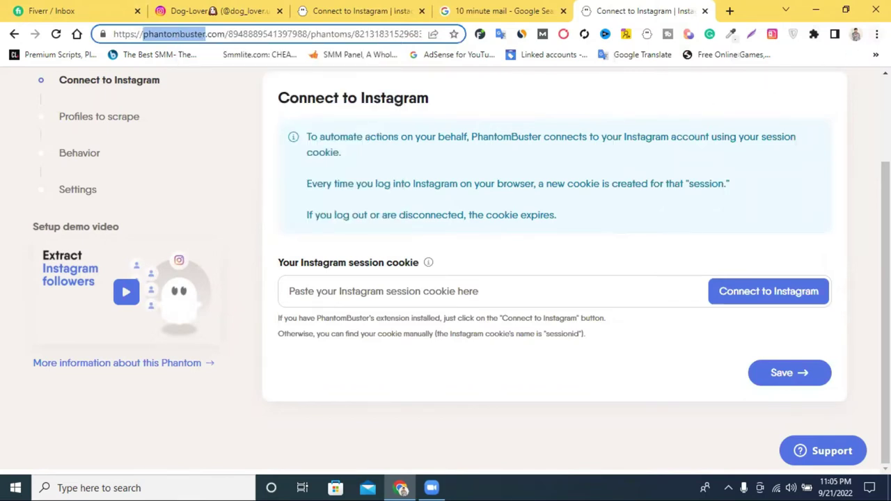
Open the Chrome Web Store from the browser's extension management page and close that management page.
key(alt+f)
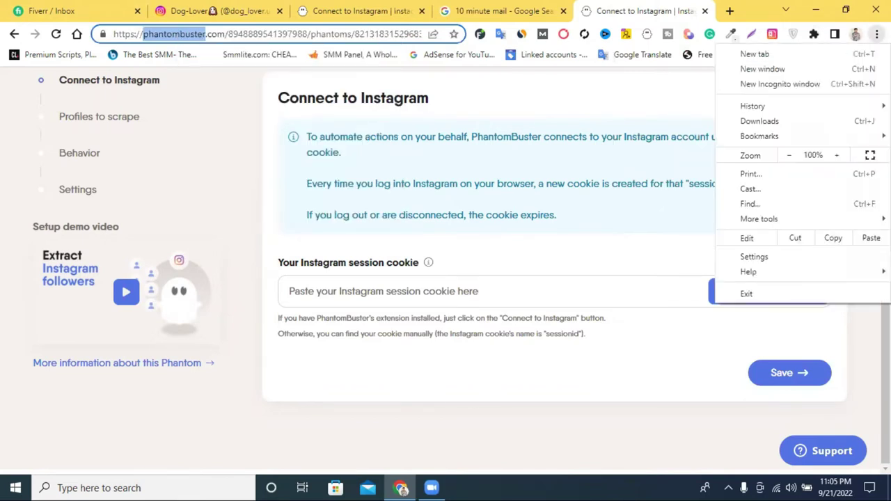
mouse_move(779, 223)
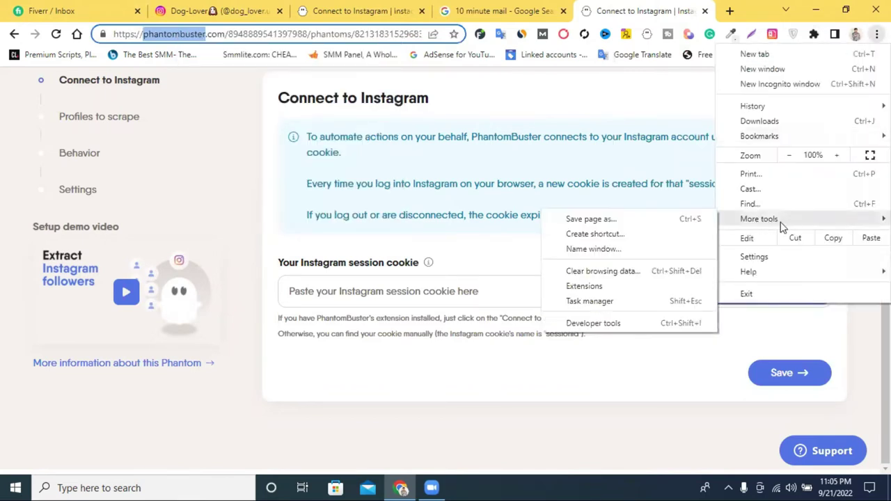
click(588, 287)
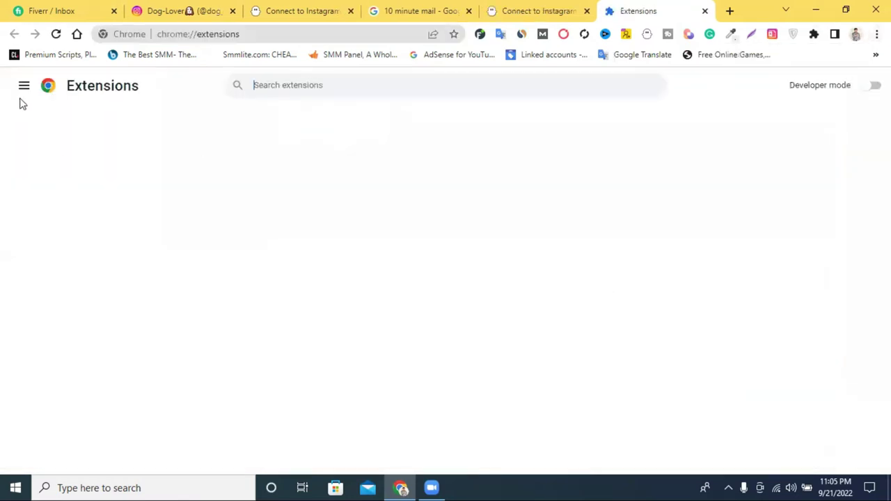
click(23, 86)
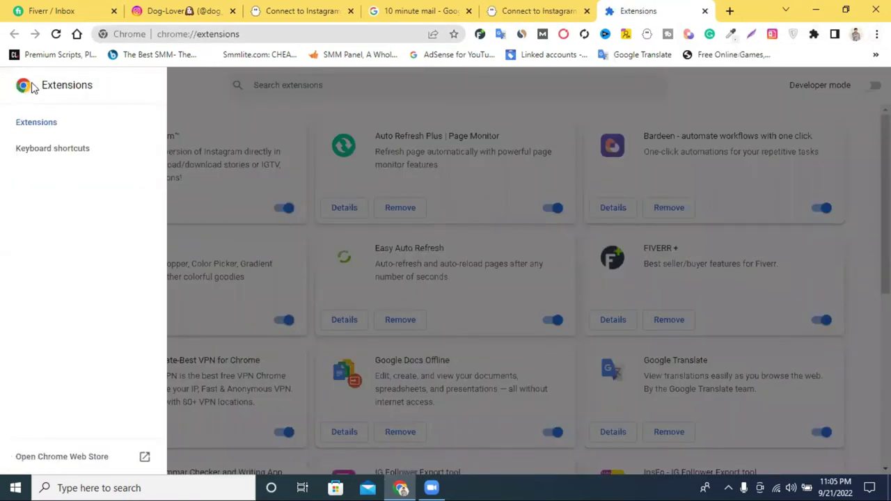
click(63, 457)
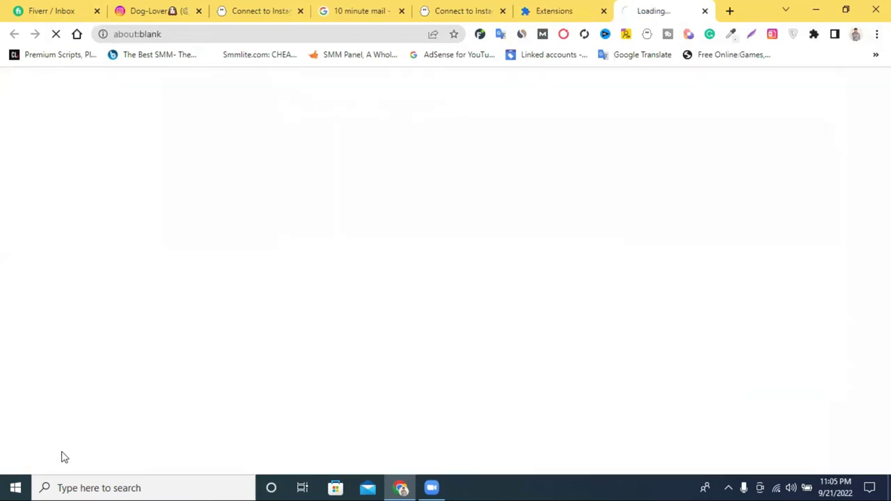
click(603, 10)
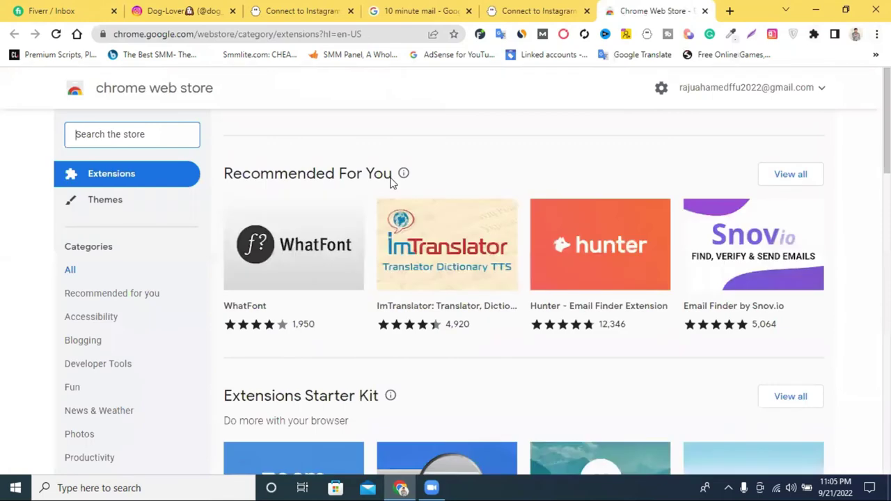
Search the Chrome Web Store for the copied term "phantombuster" and view the PhantomBuster extension's page.
right_click(117, 136)
click(139, 236)
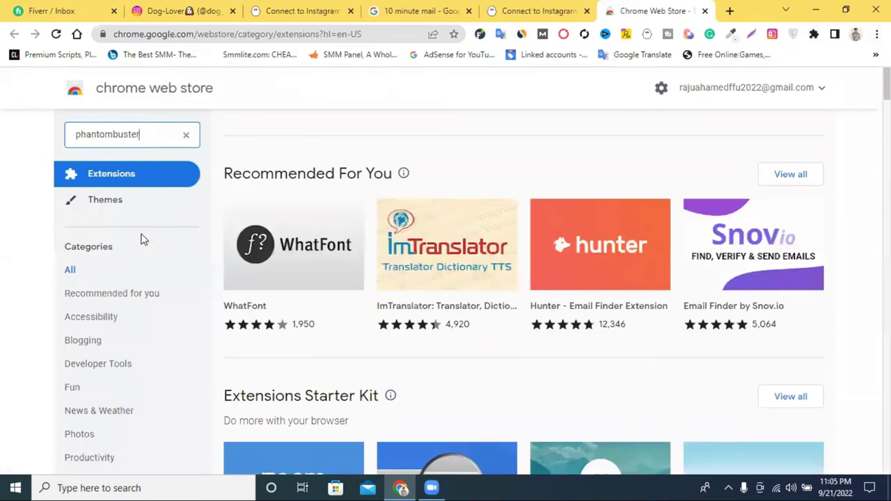
key(Return)
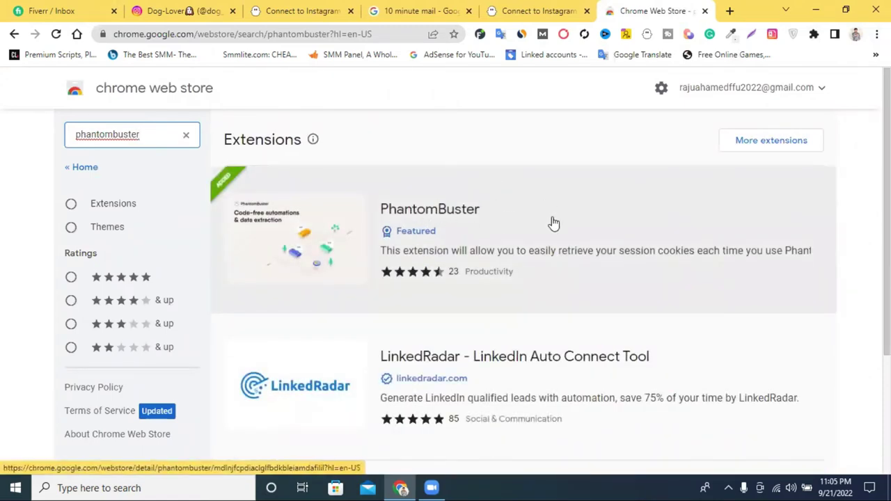
click(485, 228)
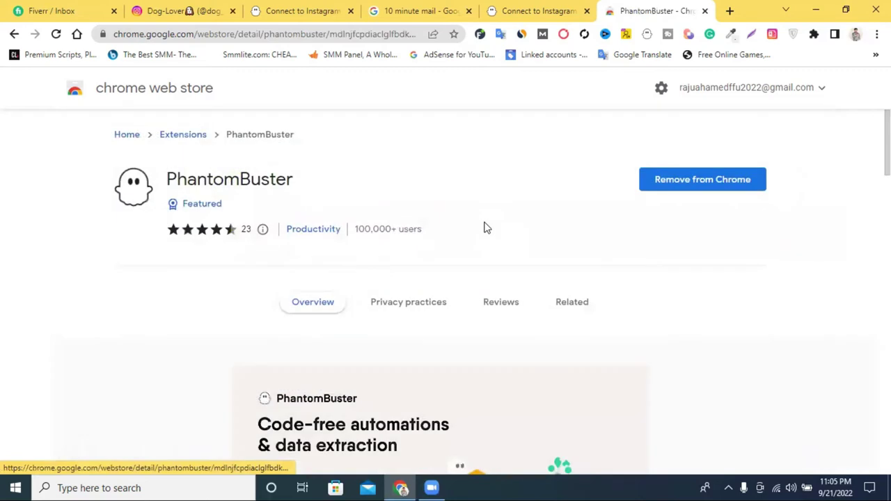
Close the Web Store page, the 10 minute mail search results and the older duplicate Connect to Instagram page.
click(704, 11)
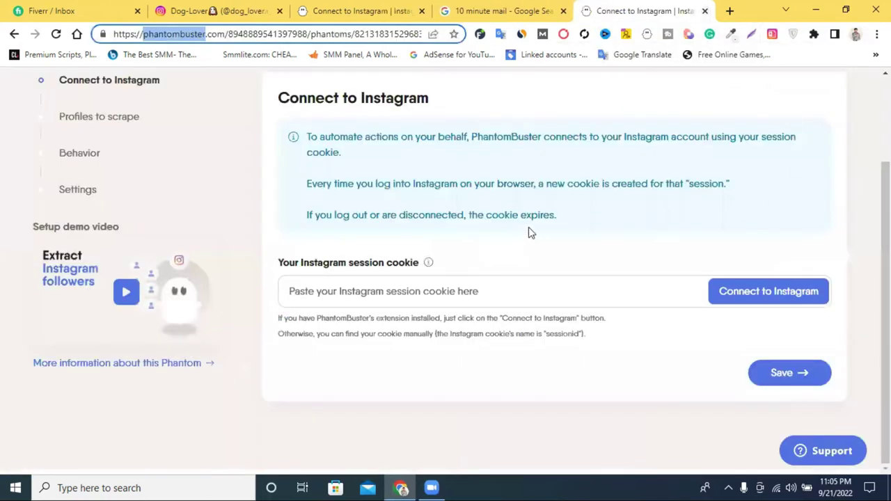
click(536, 9)
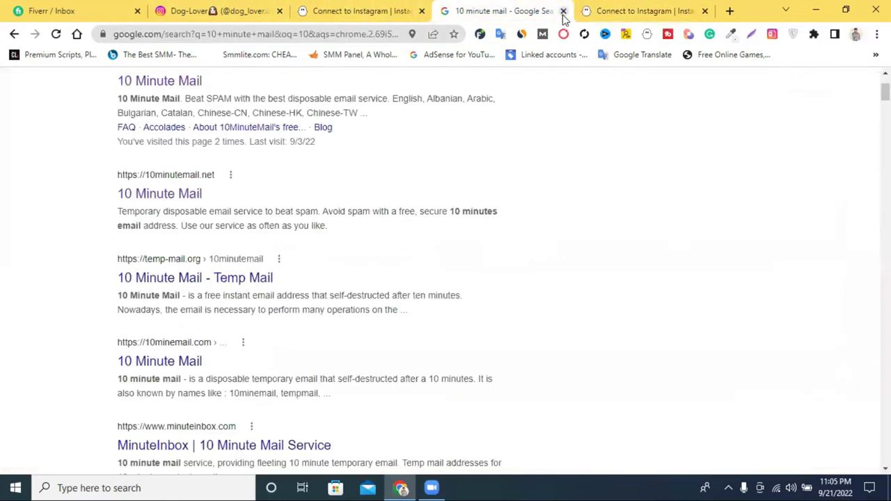
click(563, 12)
click(338, 6)
click(422, 10)
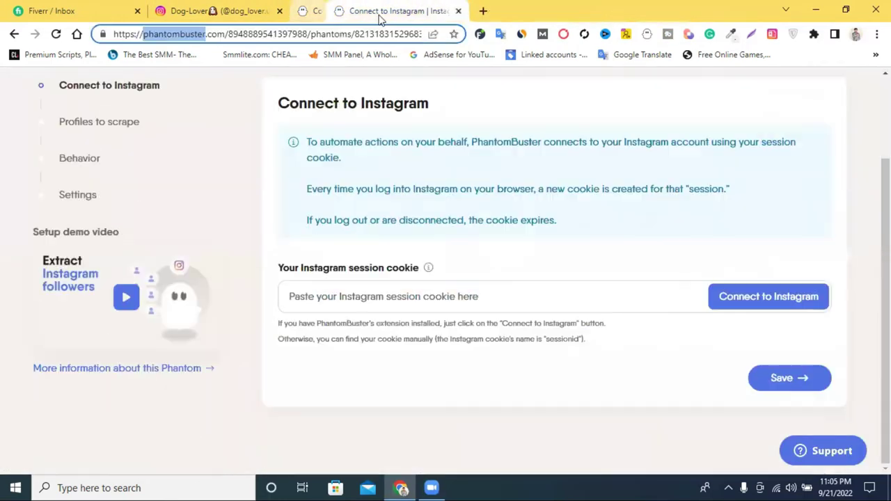
Connect the phantom to the logged-in Instagram account by filling in the Instagram session cookie through the extension, and save this setup stage.
click(233, 10)
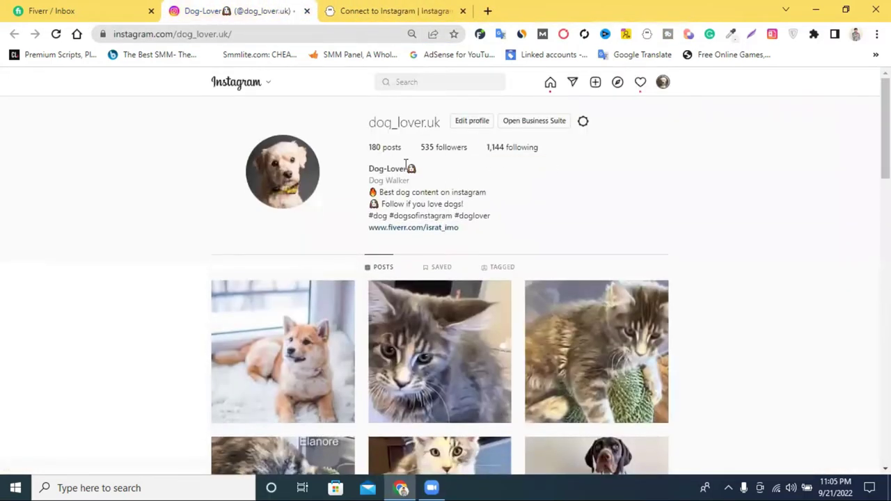
click(422, 7)
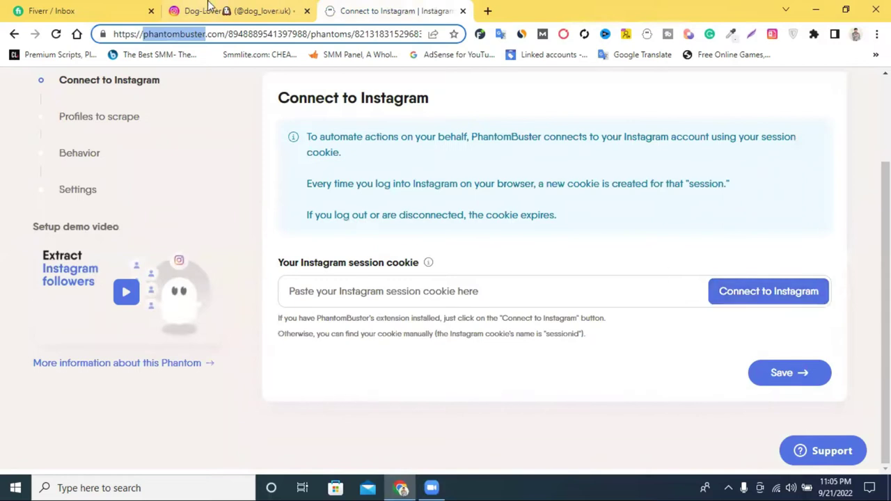
click(209, 10)
click(367, 5)
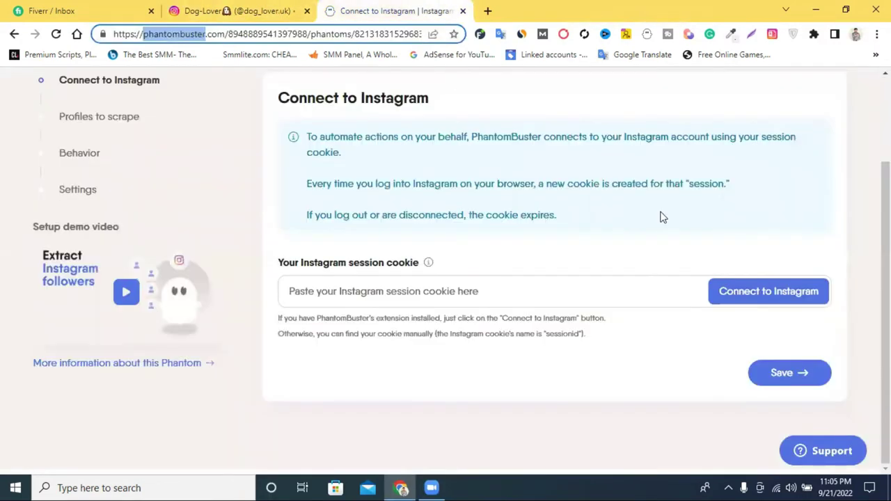
click(753, 298)
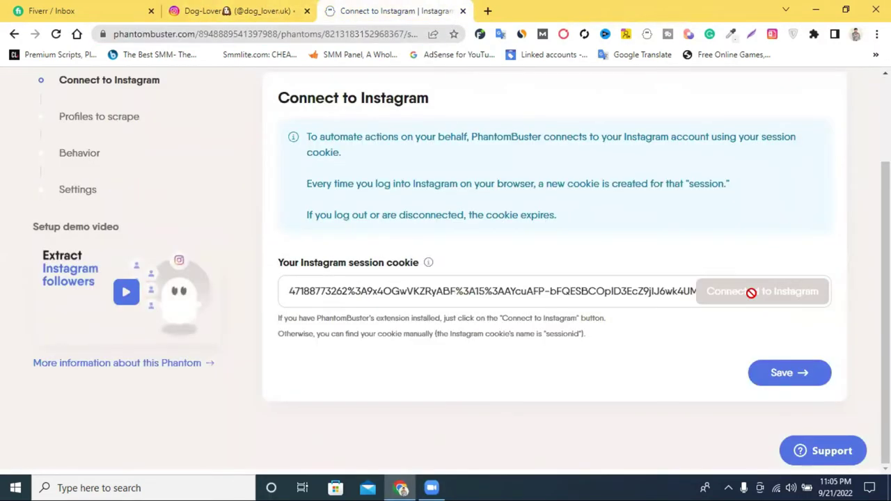
click(426, 293)
key(ctrl+a)
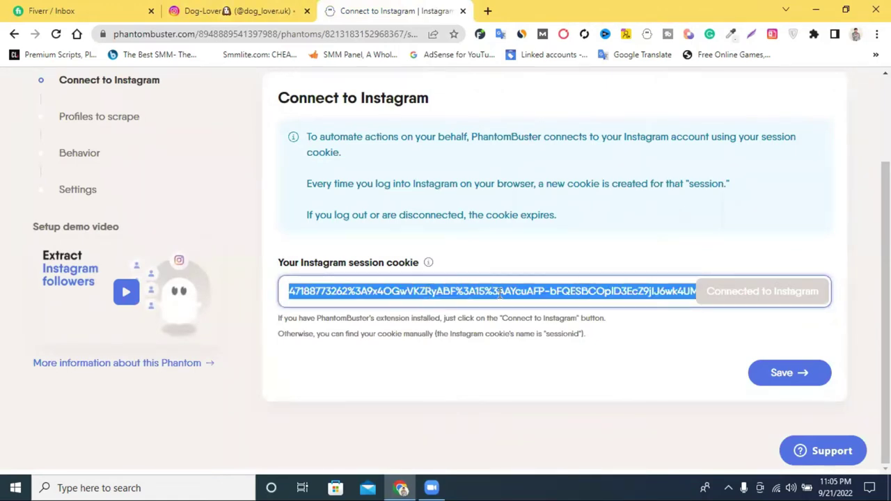
click(783, 374)
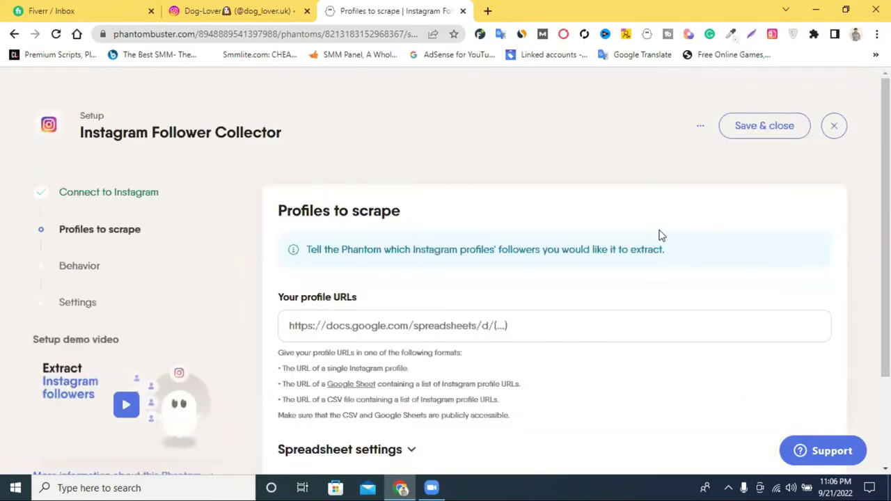
Copy the web address of the dog_lover.uk Instagram profile for the phantom's profile URLs field.
scroll(661, 236, down, 2)
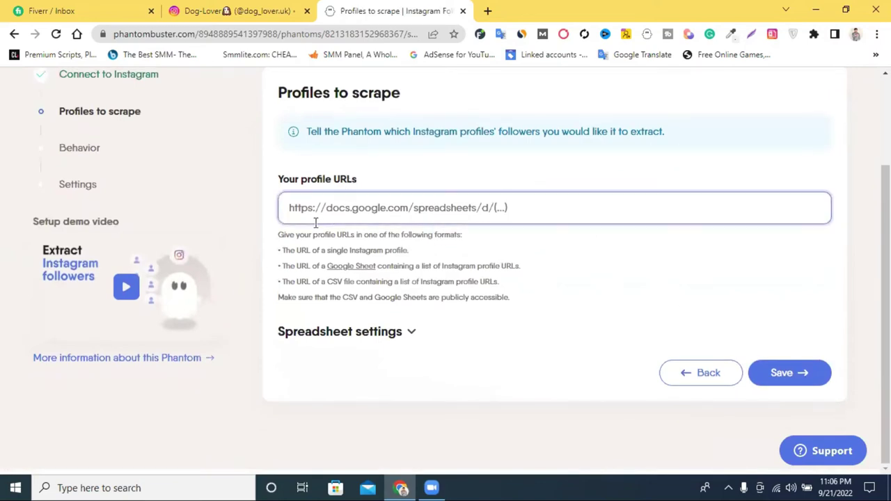
click(349, 213)
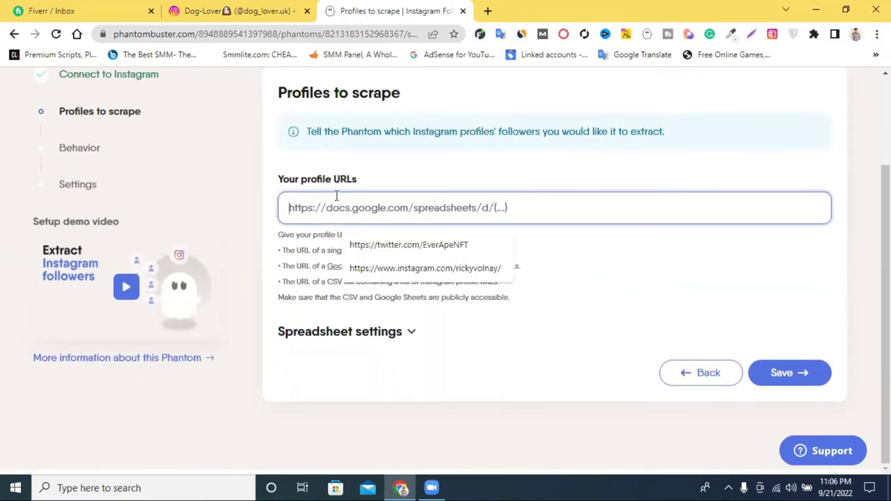
click(252, 7)
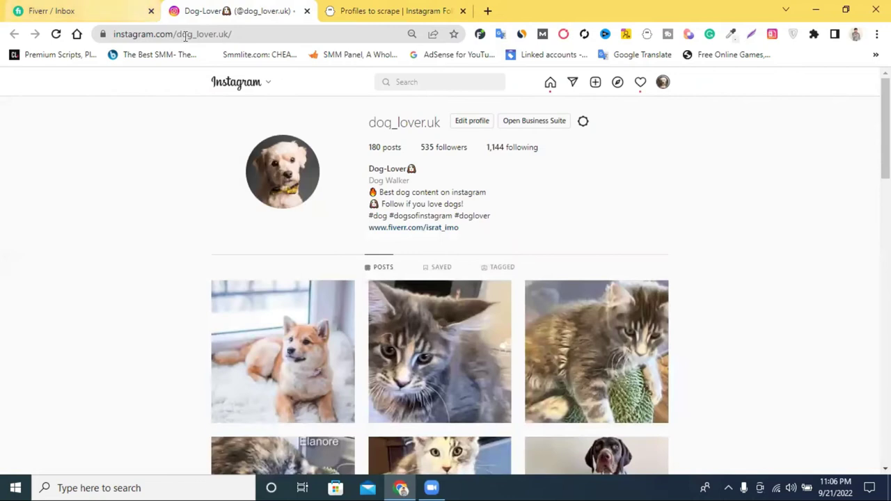
right_click(243, 33)
key(ctrl+c)
click(318, 104)
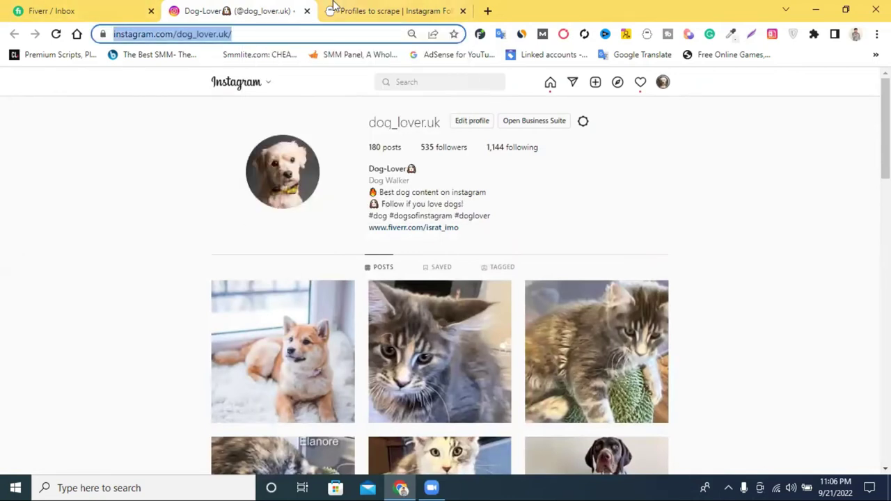
click(334, 7)
right_click(389, 212)
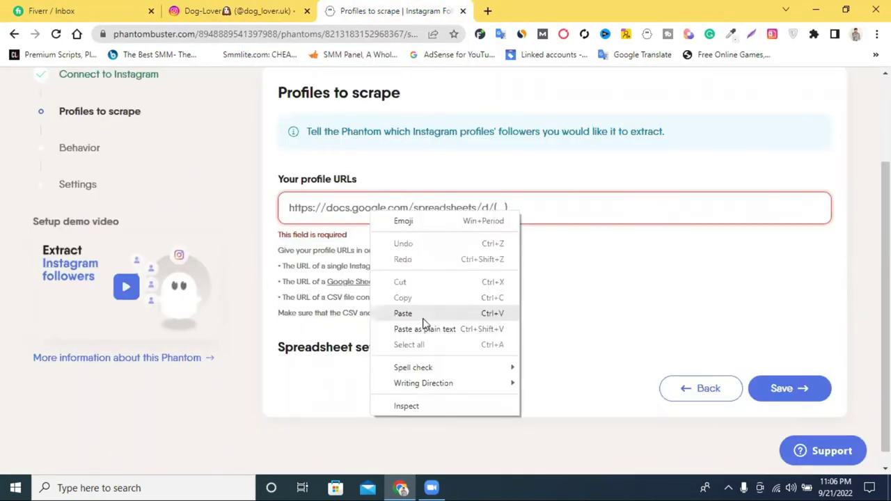
click(405, 312)
click(798, 374)
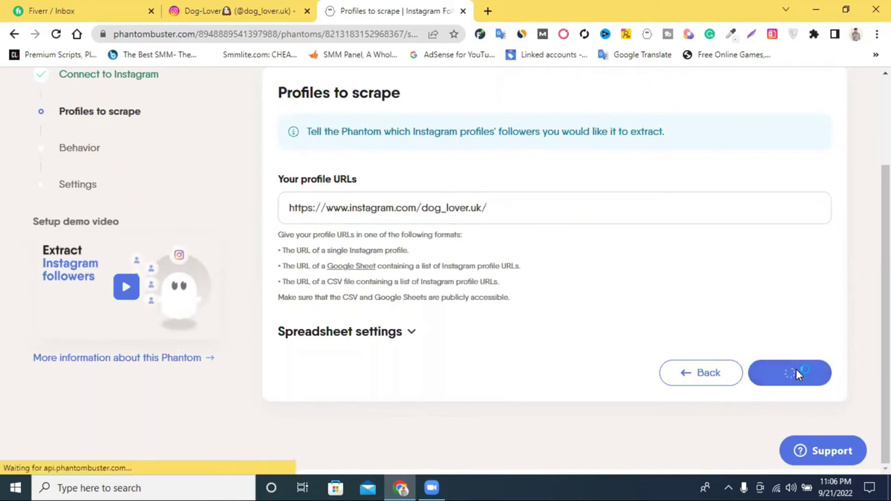
Examine the Behavior options and the extraction limit, and check the follower count on the dog_lover.uk Instagram profile.
scroll(483, 308, down, 2)
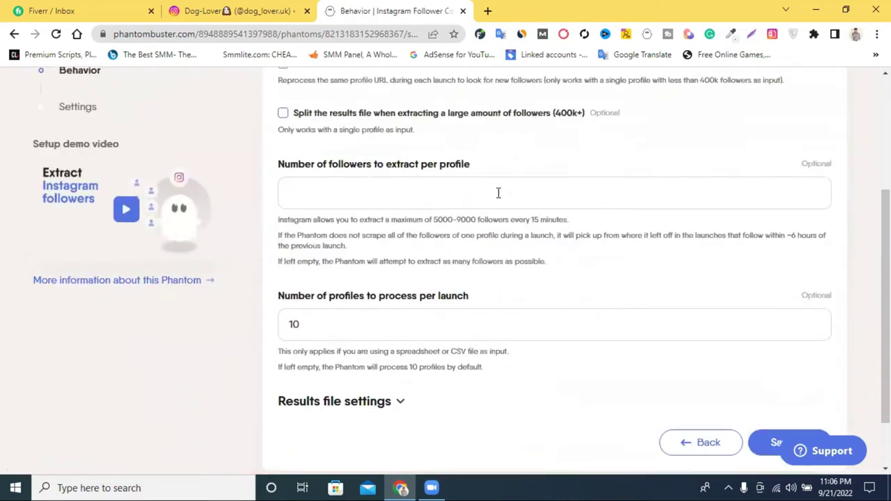
scroll(422, 326, down, 1)
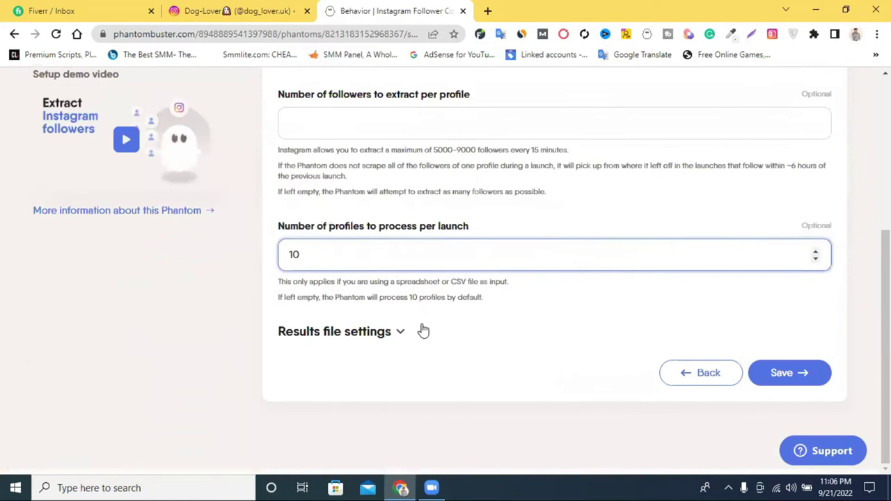
scroll(428, 318, up, 2)
click(339, 255)
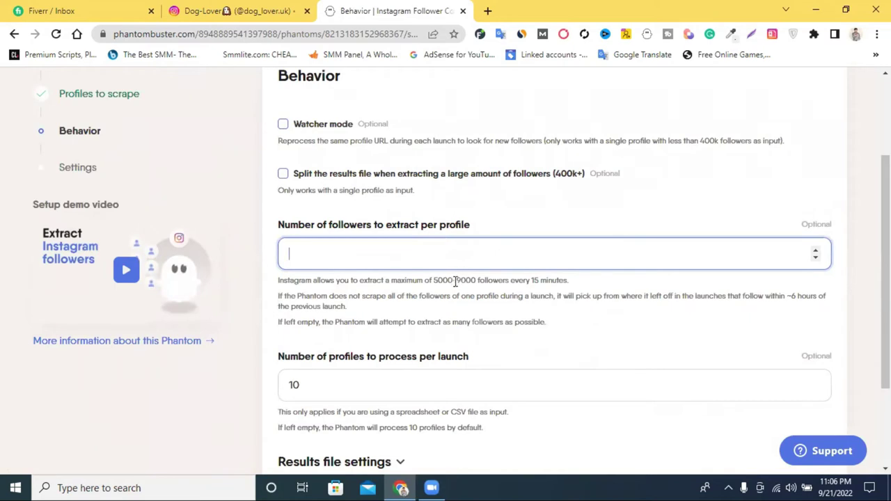
drag(456, 281, 486, 284)
click(221, 8)
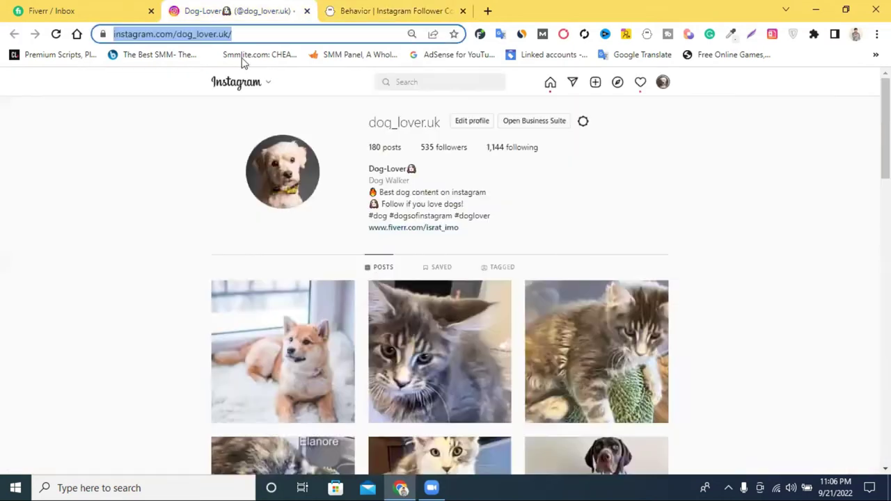
click(423, 149)
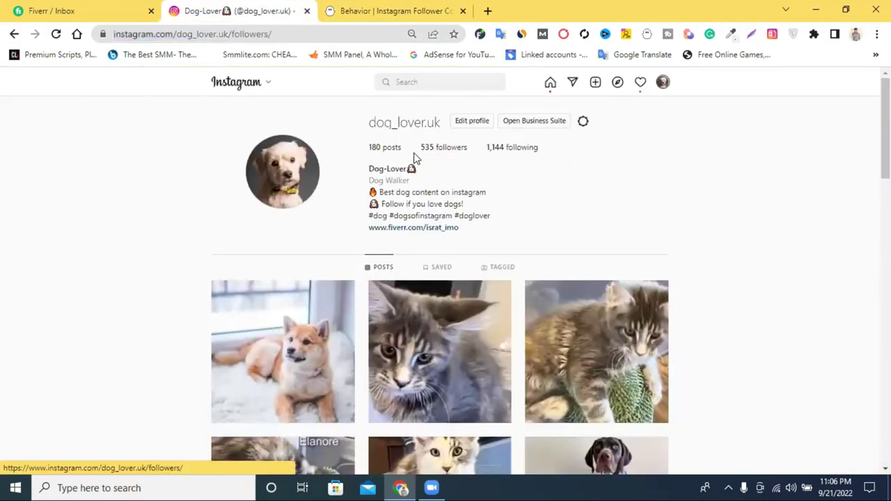
click(391, 163)
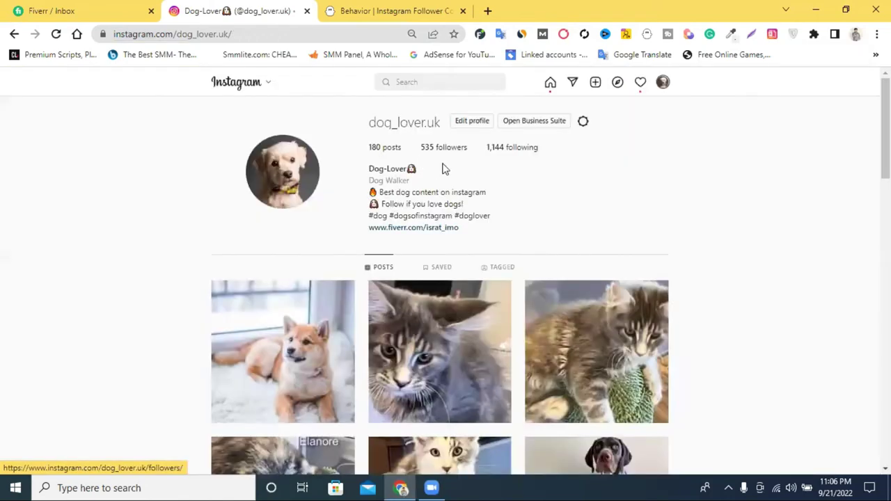
drag(412, 151, 429, 153)
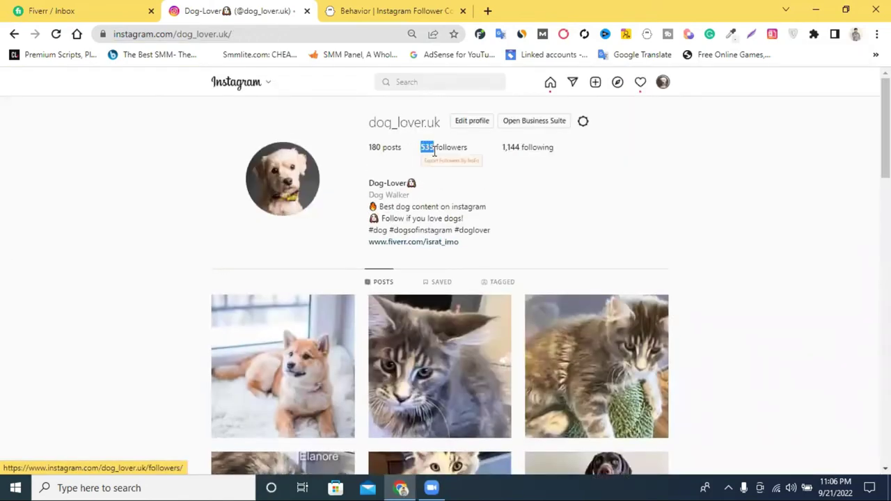
Set the number of followers to extract per profile to 535 and save the Behavior stage.
click(398, 11)
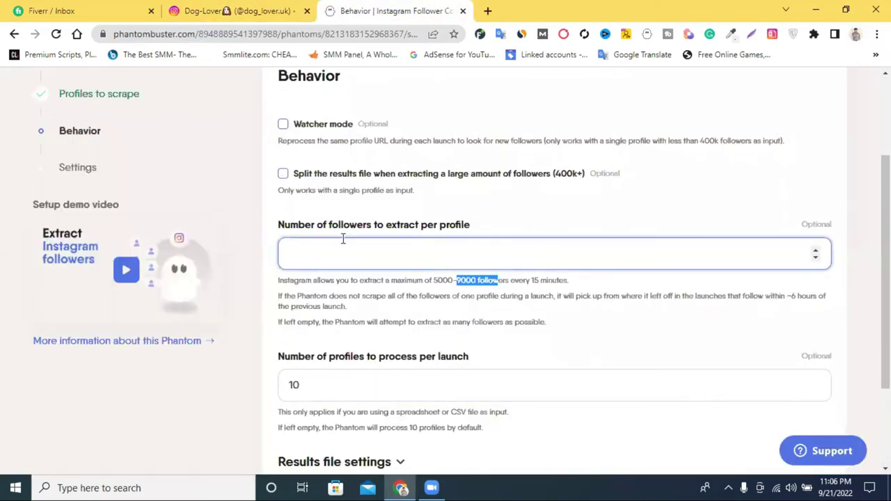
click(343, 239)
scroll(505, 279, down, 2)
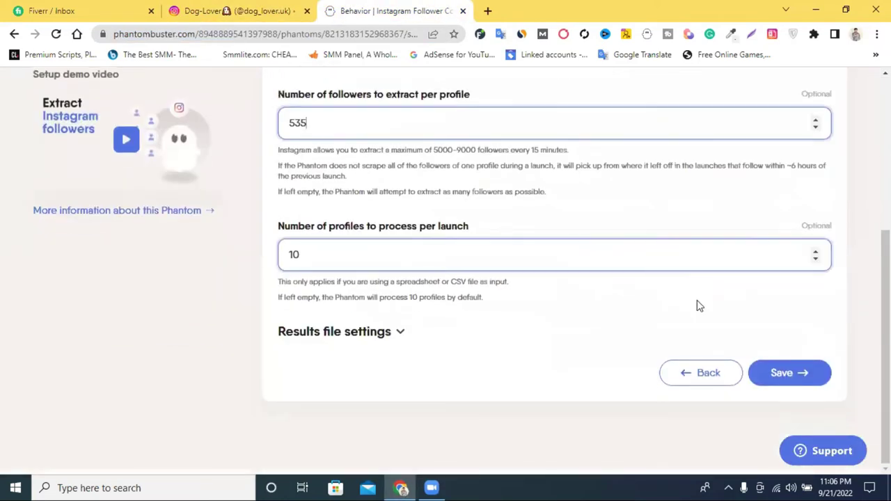
click(800, 376)
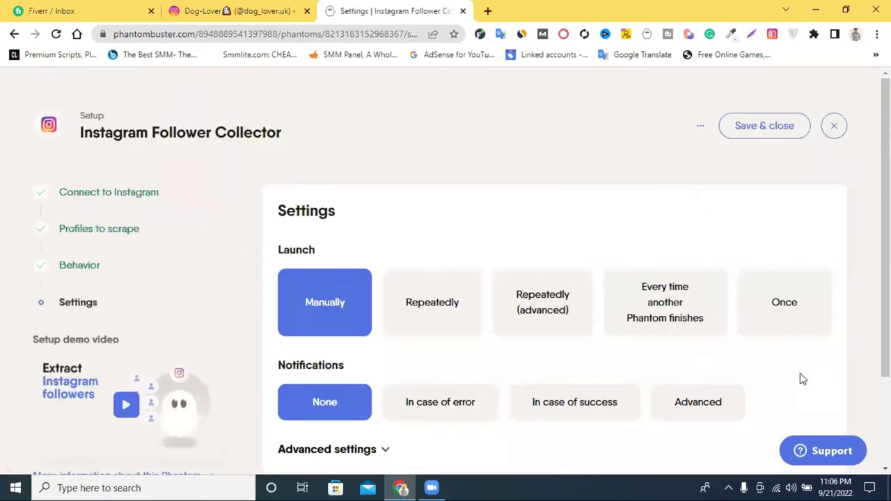
Save the settings with manual launch and no notifications, and launch the Instagram Follower Collector.
scroll(470, 195, down, 2)
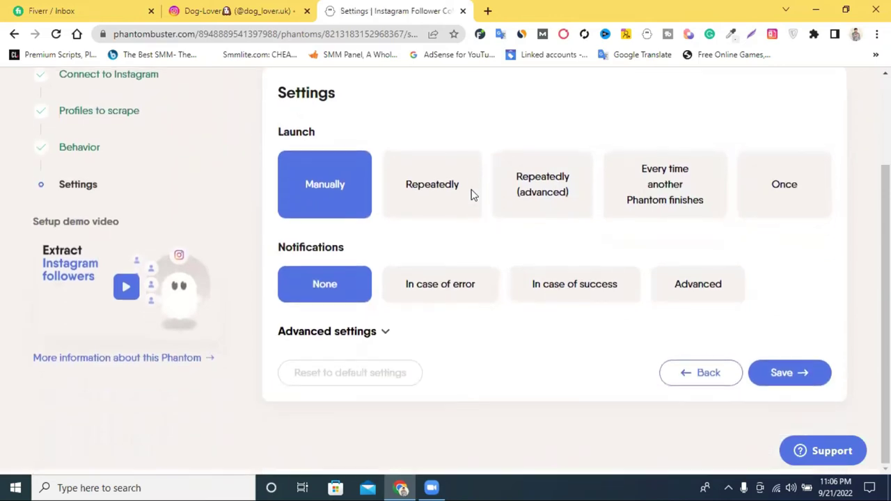
click(783, 376)
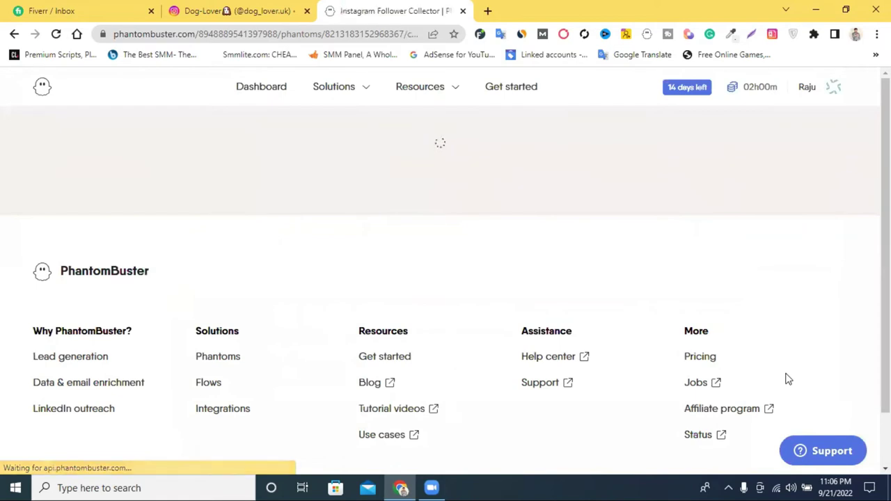
scroll(485, 286, down, 2)
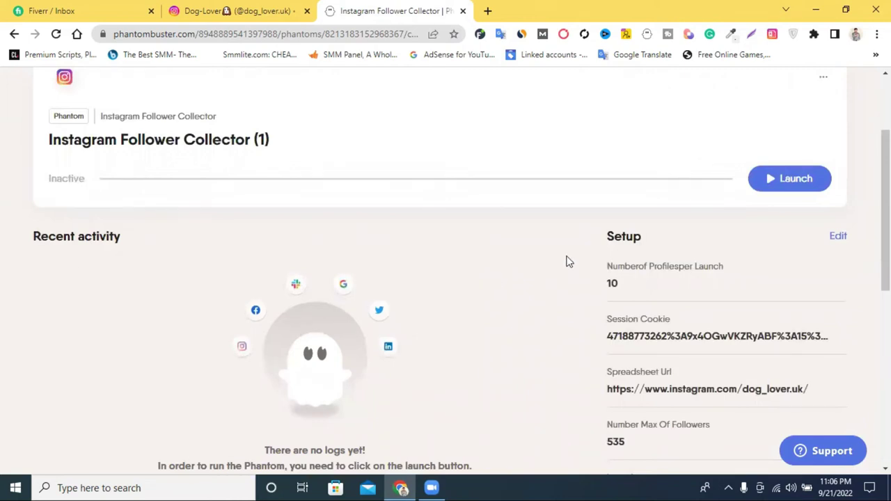
click(780, 190)
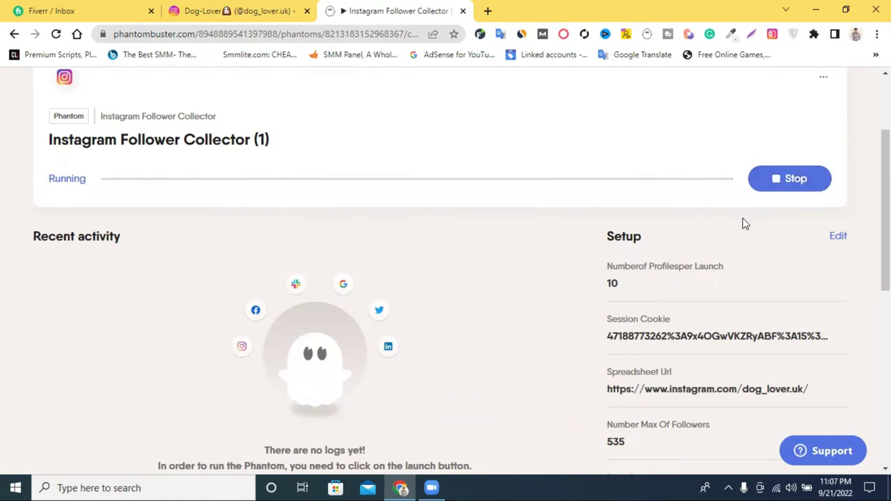
Monitor the running phantom's progress, authentication status and recent activity until the collection run ends.
scroll(744, 223, down, 2)
scroll(662, 240, up, 2)
scroll(529, 230, up, 1)
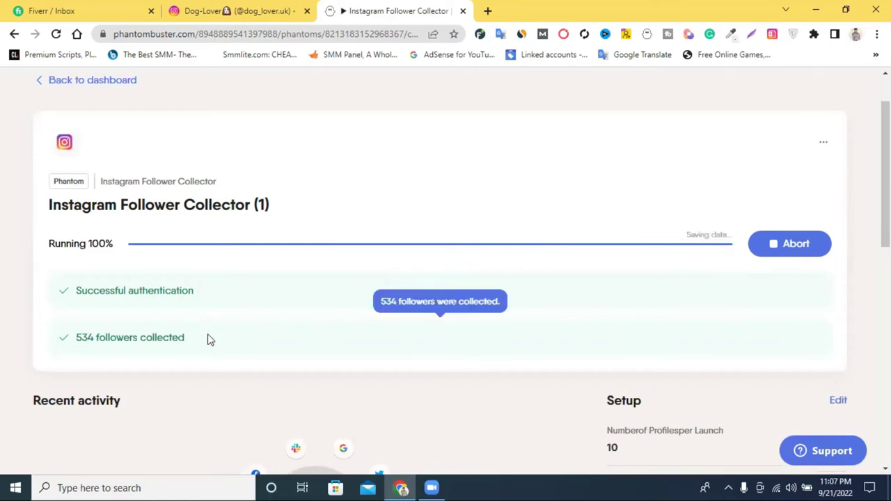
scroll(513, 361, down, 1)
scroll(652, 335, down, 1)
scroll(480, 332, up, 3)
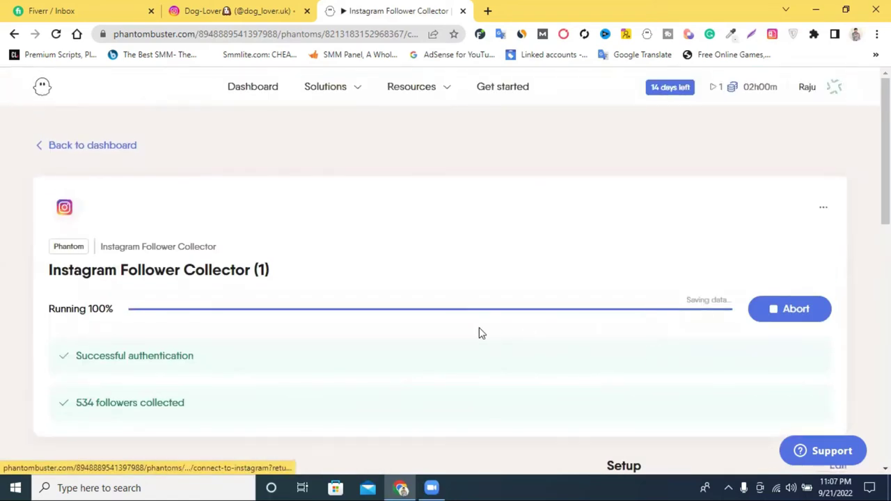
scroll(499, 328, down, 2)
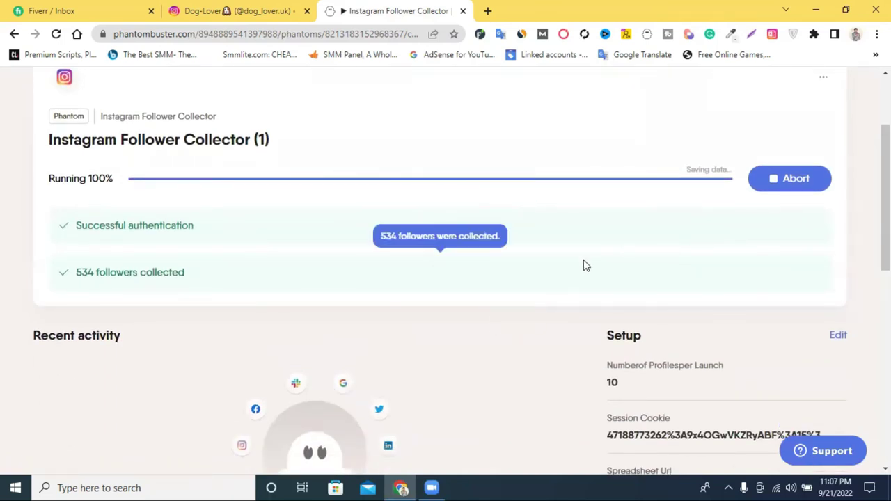
scroll(584, 263, down, 5)
scroll(583, 265, up, 5)
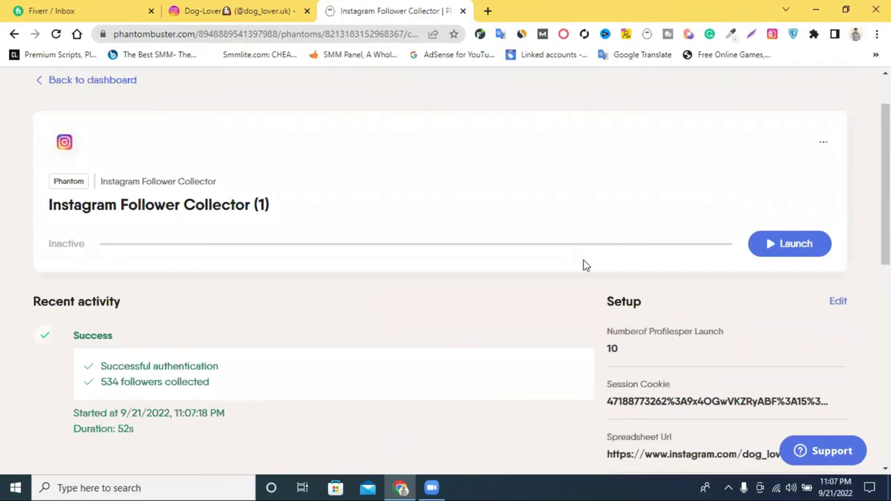
Download the phantom's result.csv file and open it in Microsoft Excel.
scroll(584, 265, down, 2)
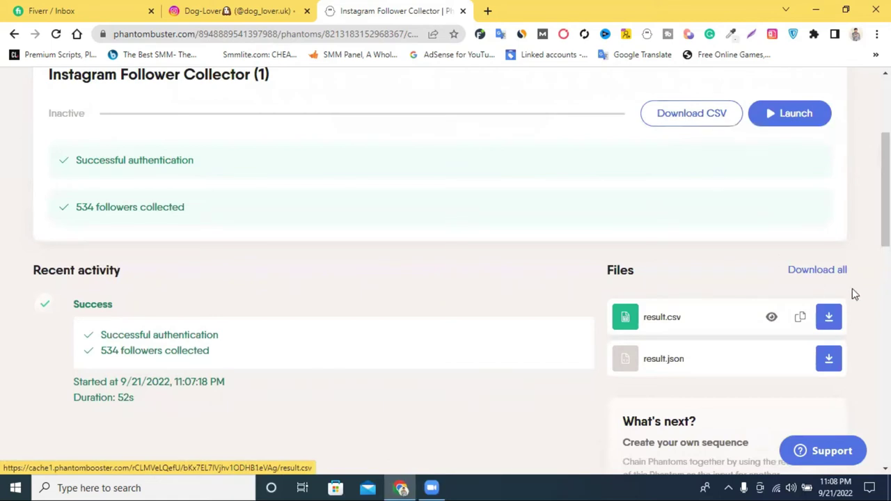
click(827, 320)
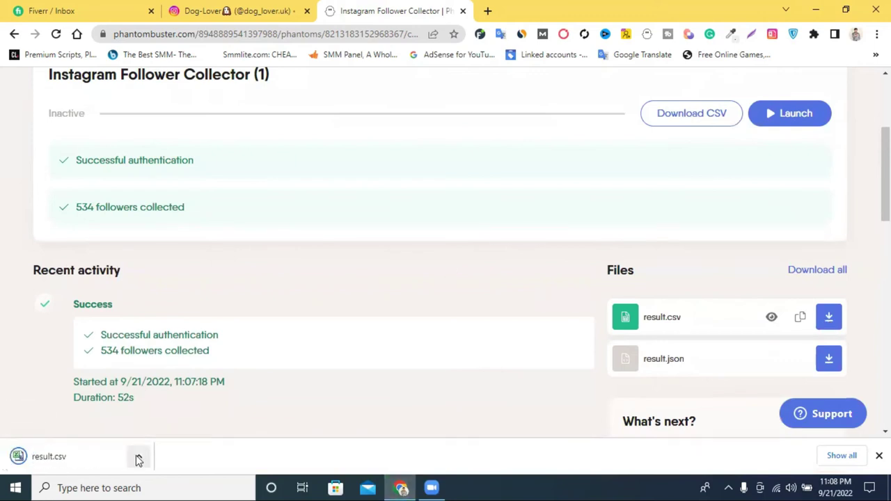
click(139, 456)
click(174, 359)
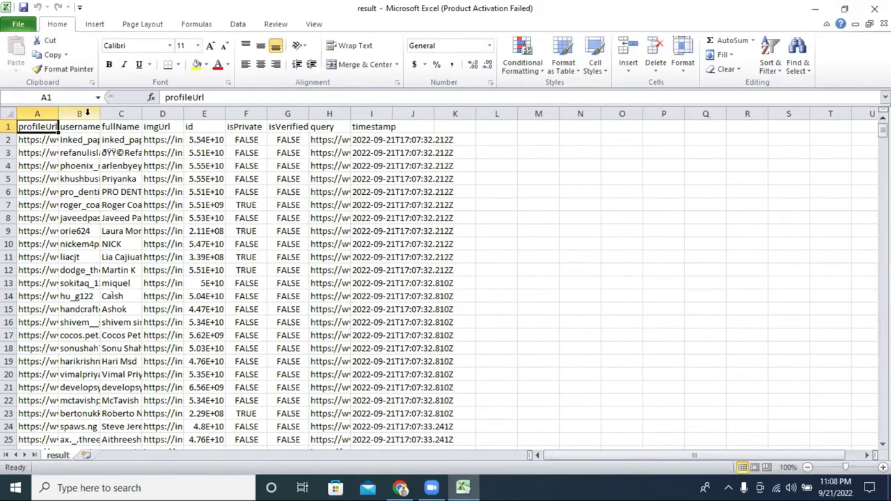
Widen the username, fullName and imgUrl columns of the result sheet so their contents can be read.
drag(100, 114, 394, 118)
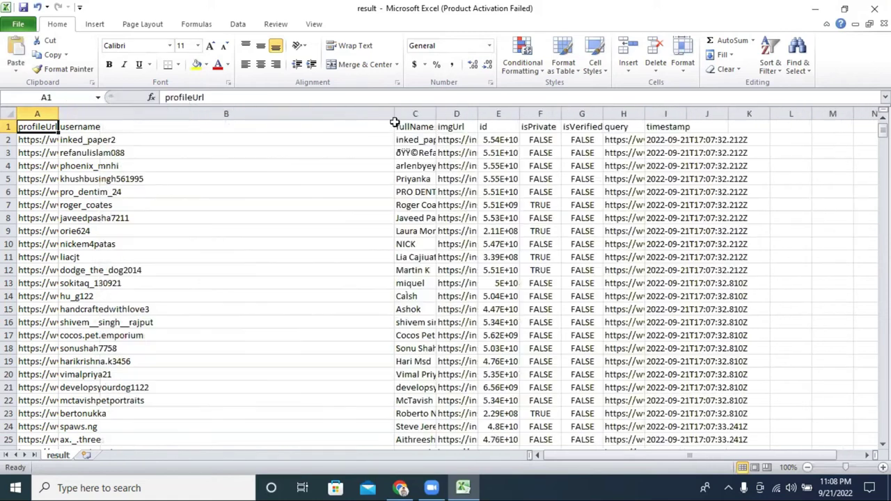
drag(478, 113, 728, 118)
drag(432, 114, 570, 114)
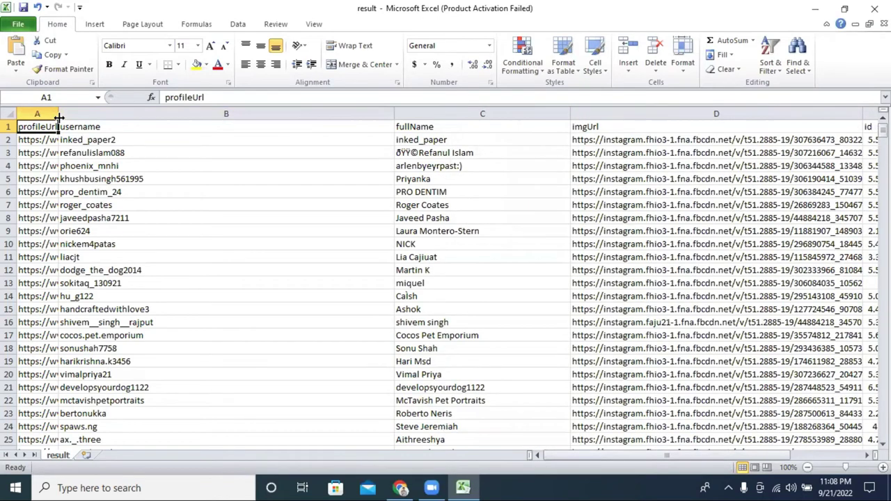
Widen the profileUrl, id and isPrivate columns of the result sheet so their contents can be read in full.
drag(60, 118, 313, 114)
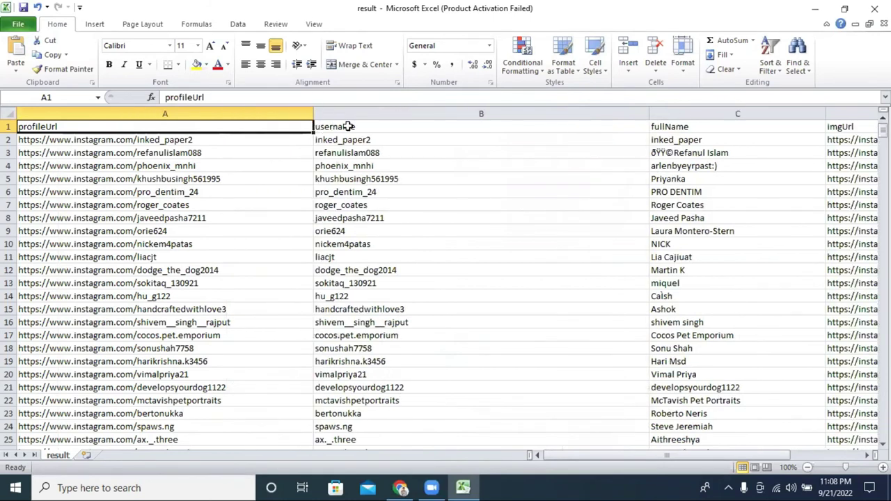
click(336, 127)
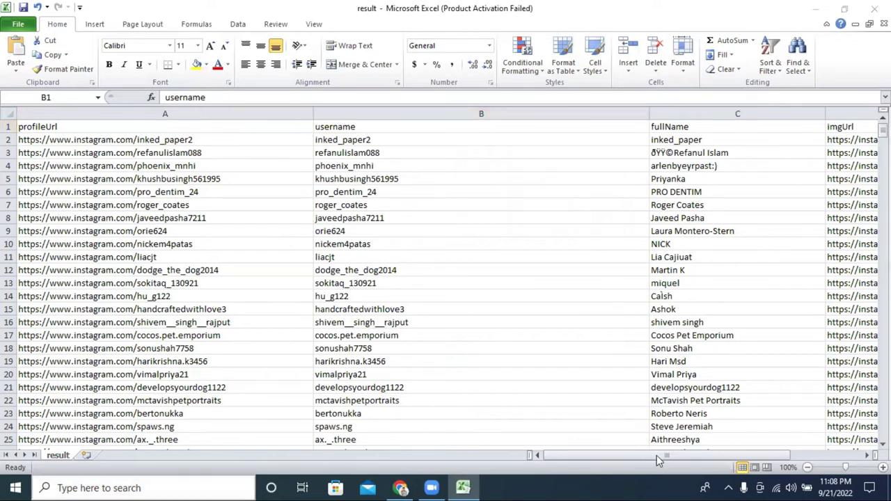
drag(701, 458, 773, 456)
click(822, 296)
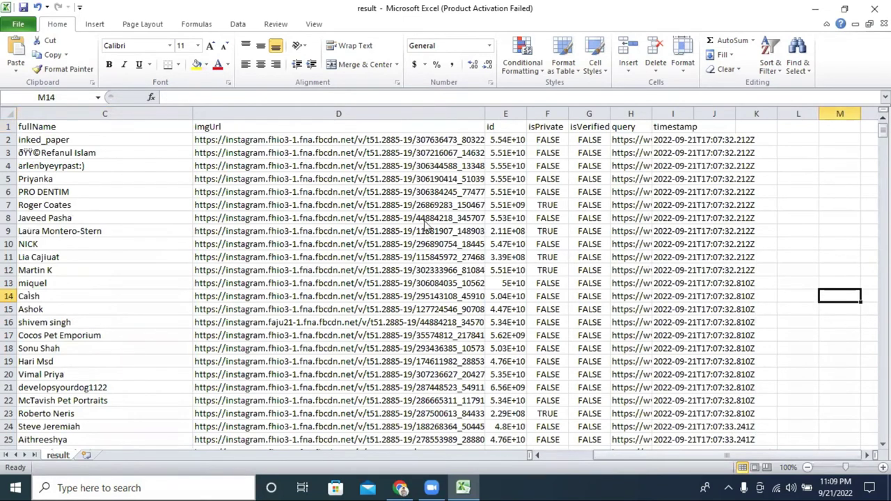
click(603, 97)
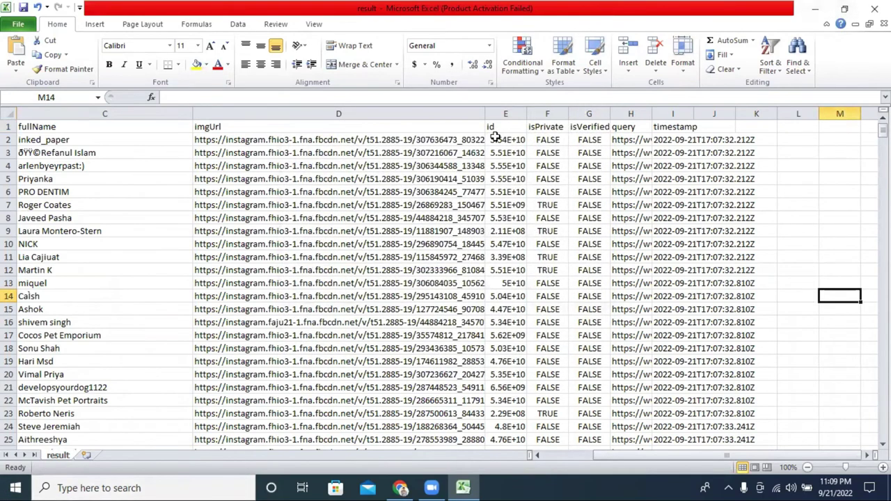
drag(527, 115, 800, 113)
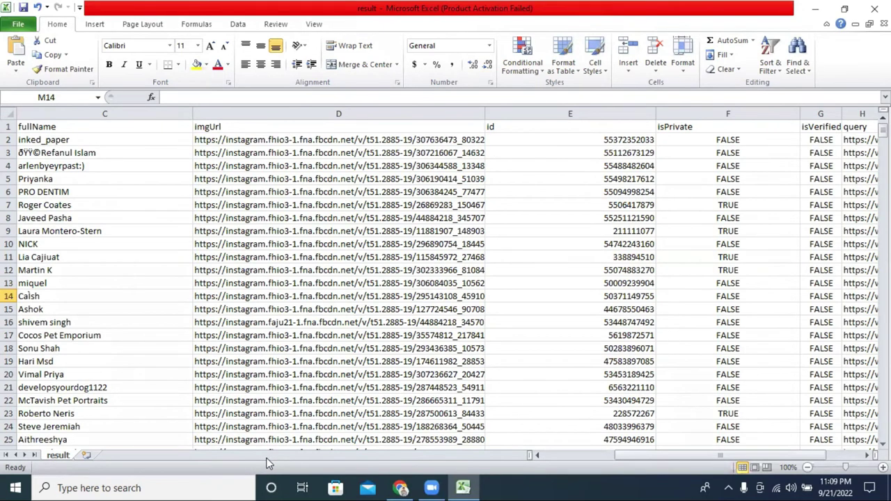
Clear the contents of the profileUrl and fullName columns, leaving the username column between them in place.
drag(654, 457, 166, 172)
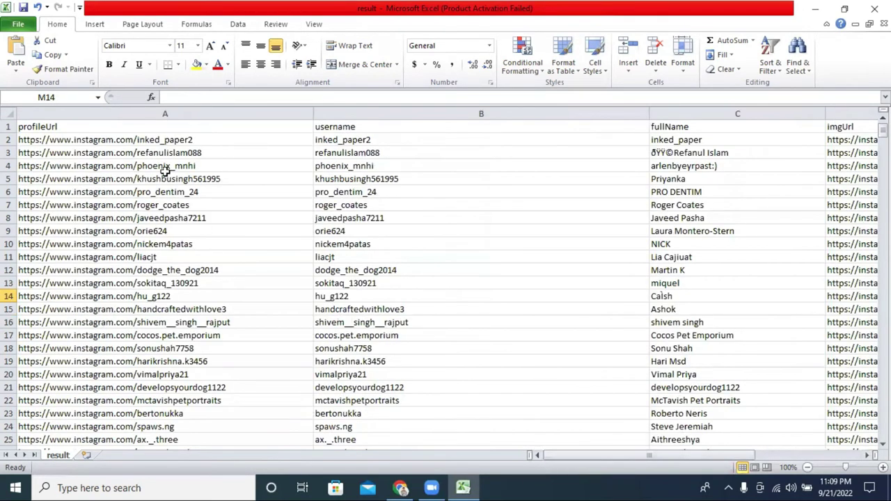
click(128, 113)
key(Delete)
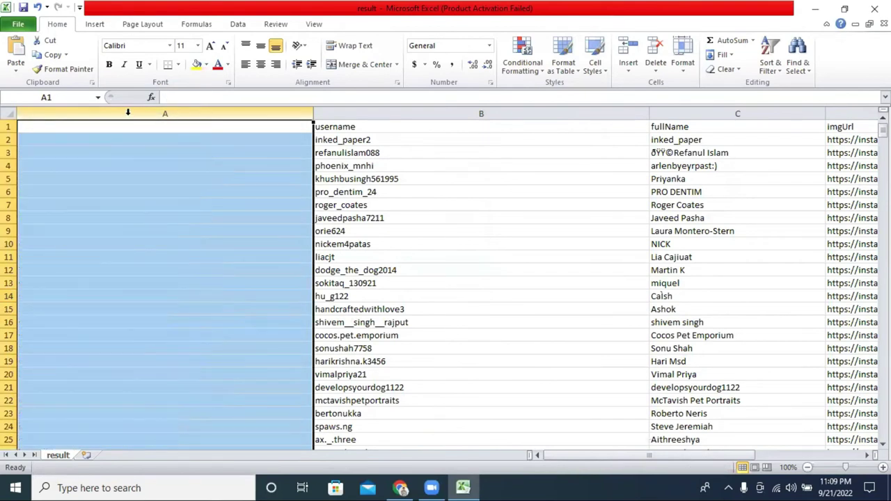
click(708, 111)
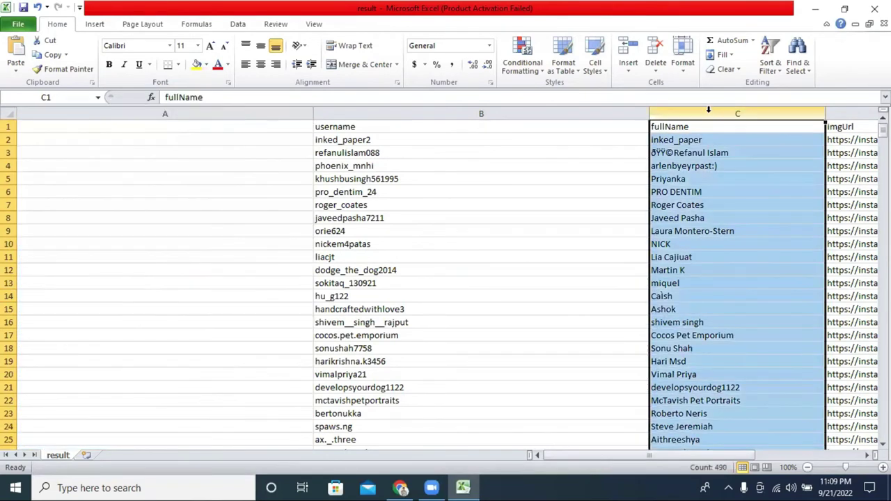
key(Delete)
Clear the contents of the imgUrl, id and isPrivate columns in the result sheet.
drag(633, 452, 706, 455)
click(220, 112)
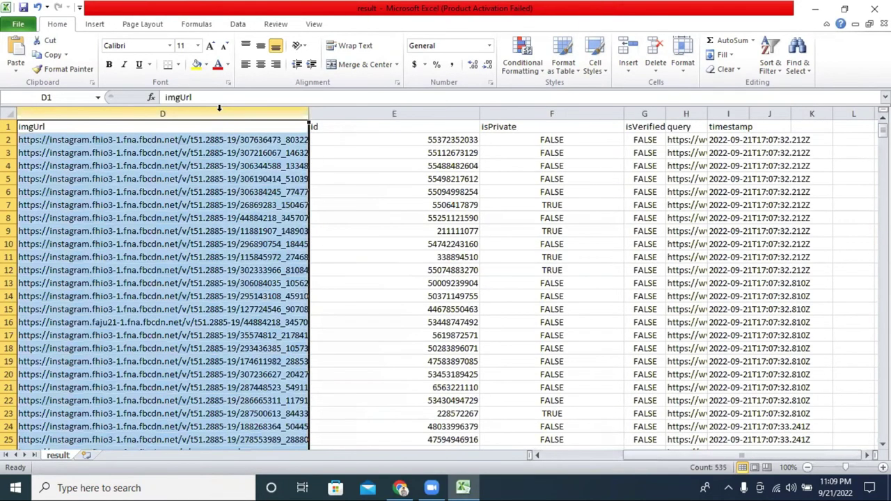
key(Delete)
click(381, 113)
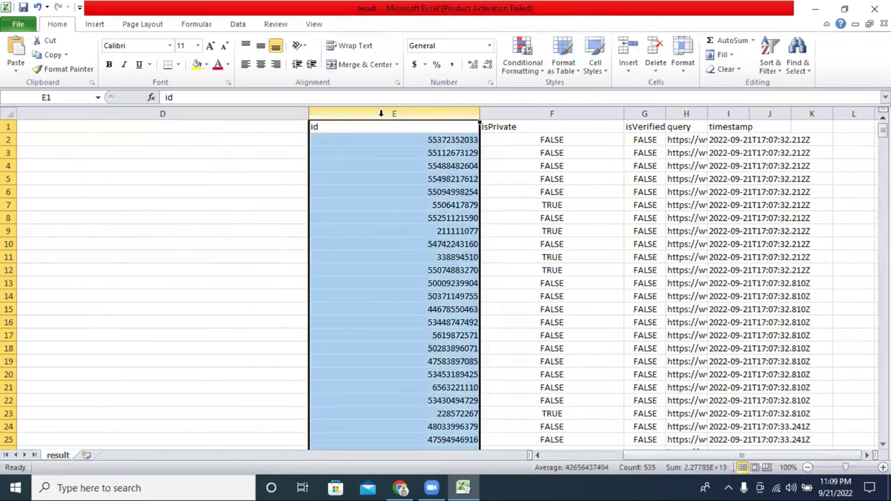
key(Delete)
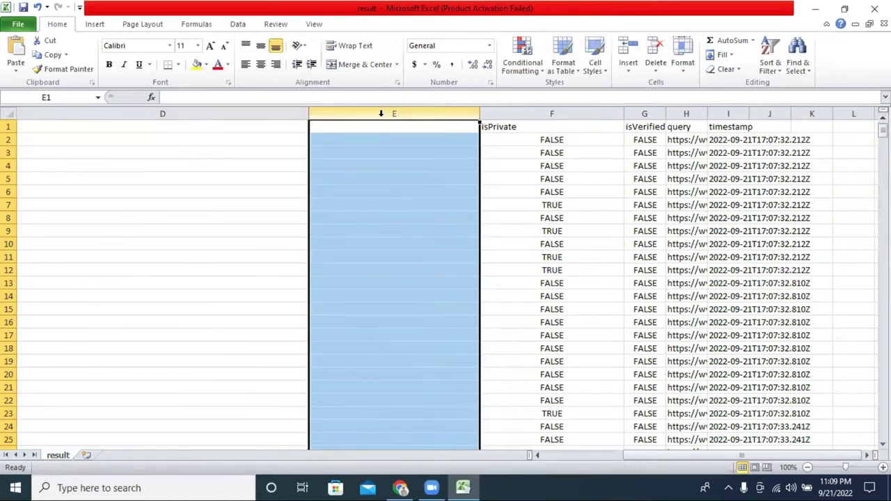
click(547, 110)
key(Delete)
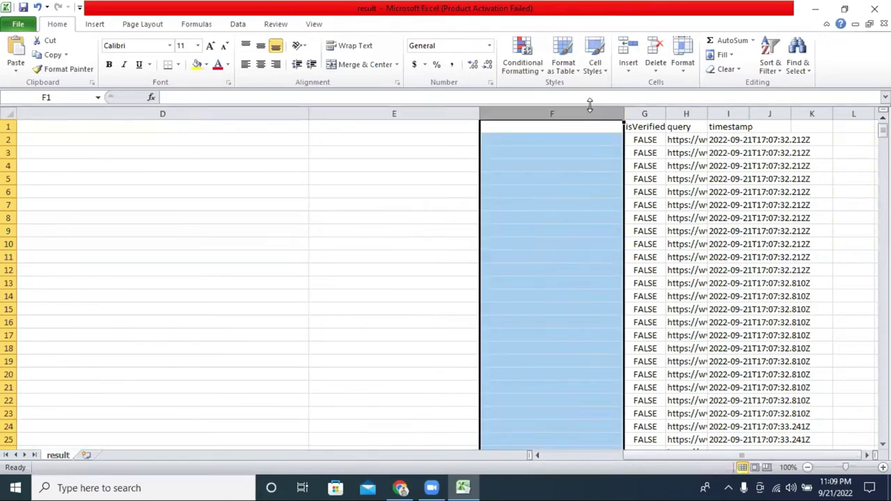
Clear the contents of the isVerified, query and timestamp columns and return to the start of the sheet.
click(644, 112)
key(Delete)
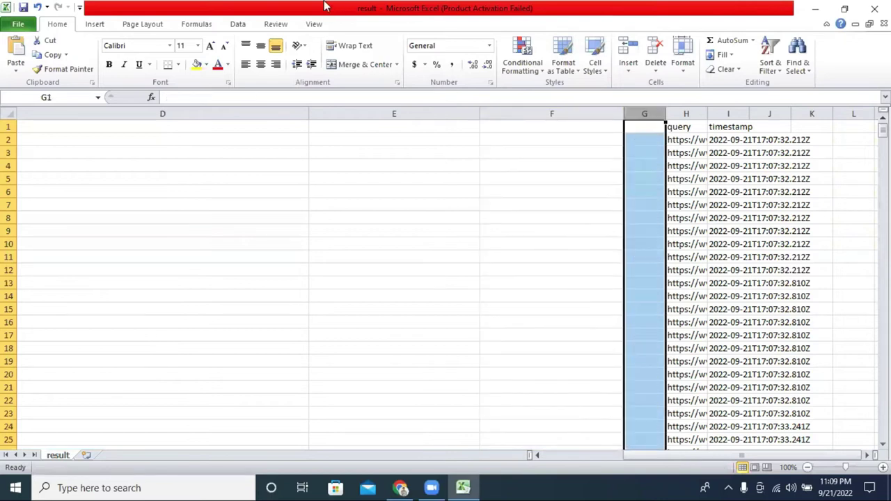
click(681, 108)
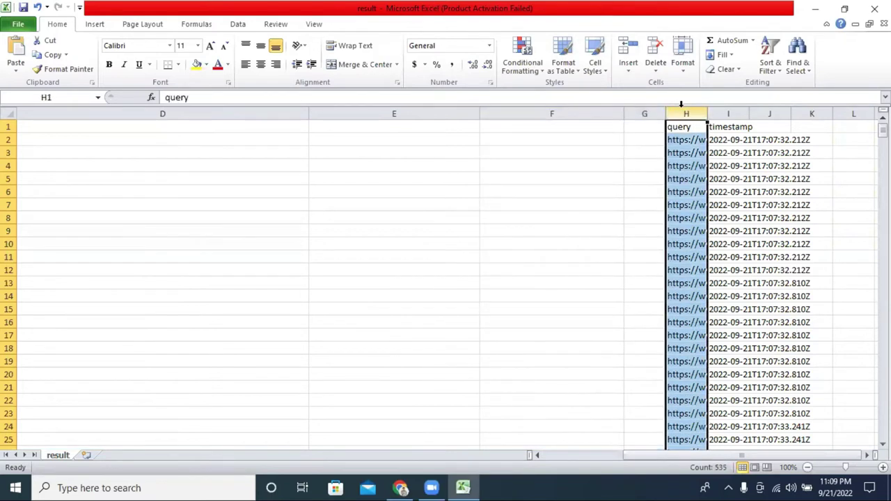
key(Delete)
click(725, 113)
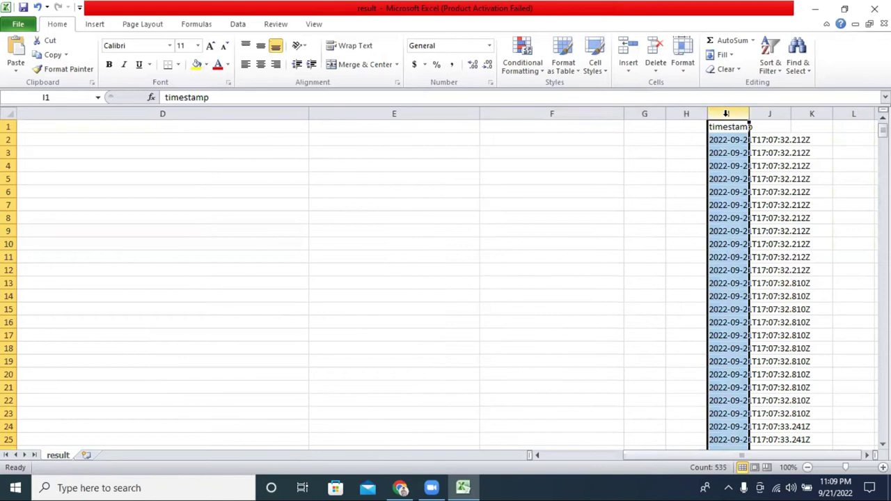
key(BackSpace)
click(731, 113)
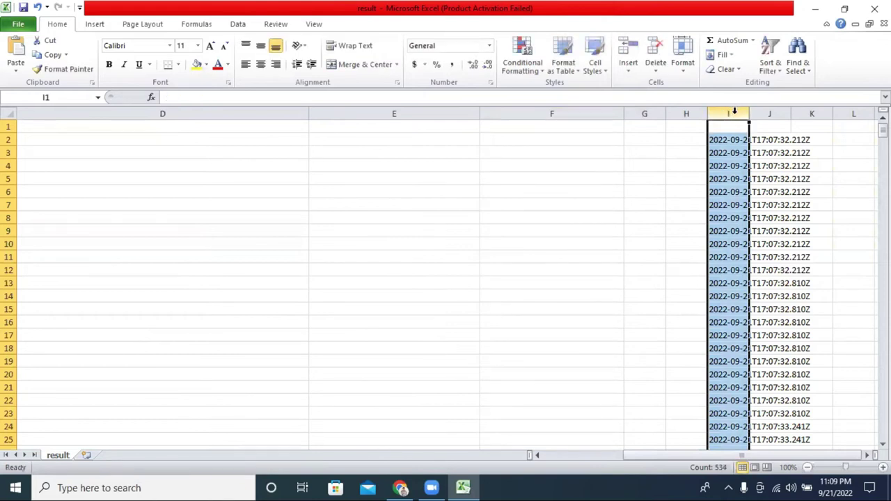
key(Delete)
drag(706, 456, 550, 459)
click(539, 275)
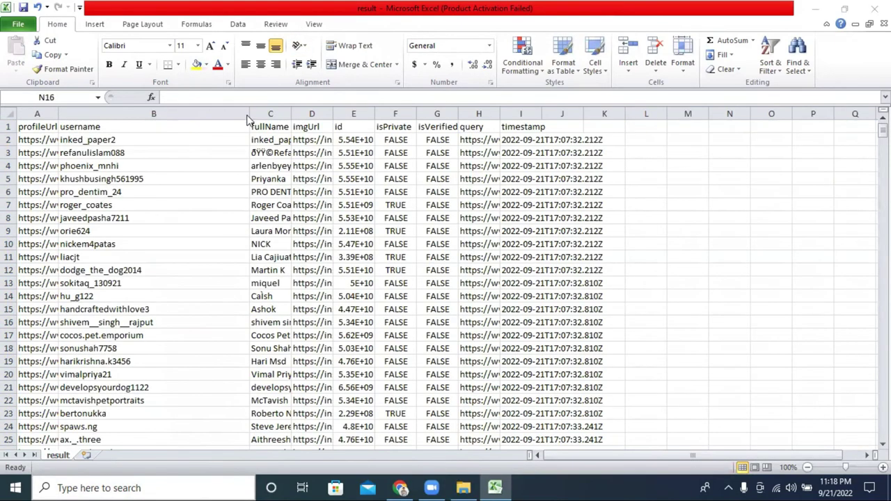
Narrow the username column and widen the fullName and profileUrl columns so their entries can be read side by side.
click(247, 113)
drag(248, 115, 310, 114)
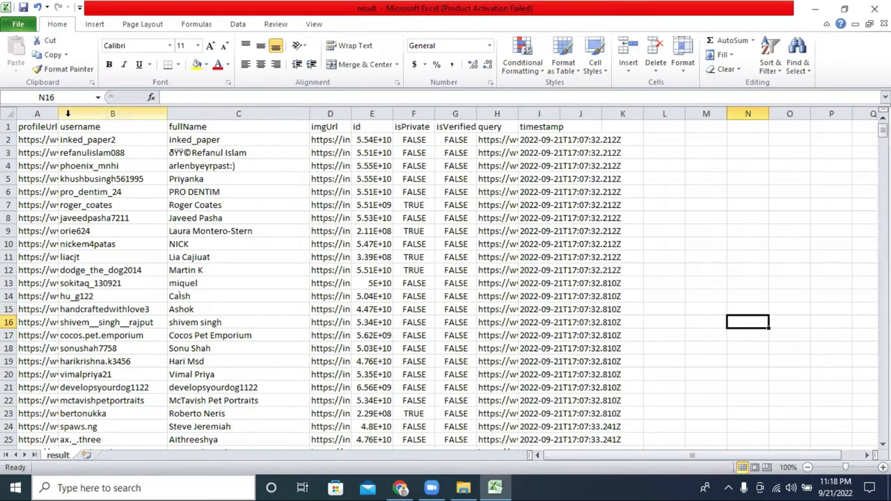
drag(57, 113, 128, 114)
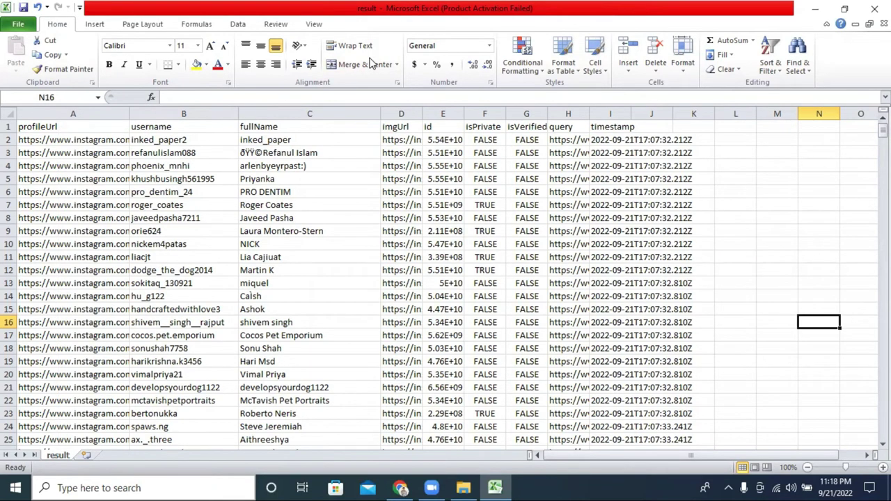
Switch to Chrome, highlight the follower count on the dog_lover.uk Instagram profile and open its followers list.
click(400, 488)
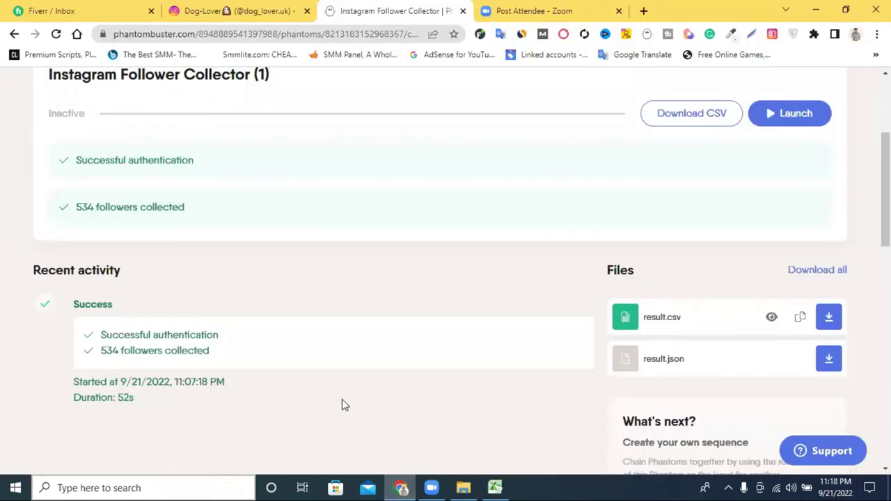
click(284, 6)
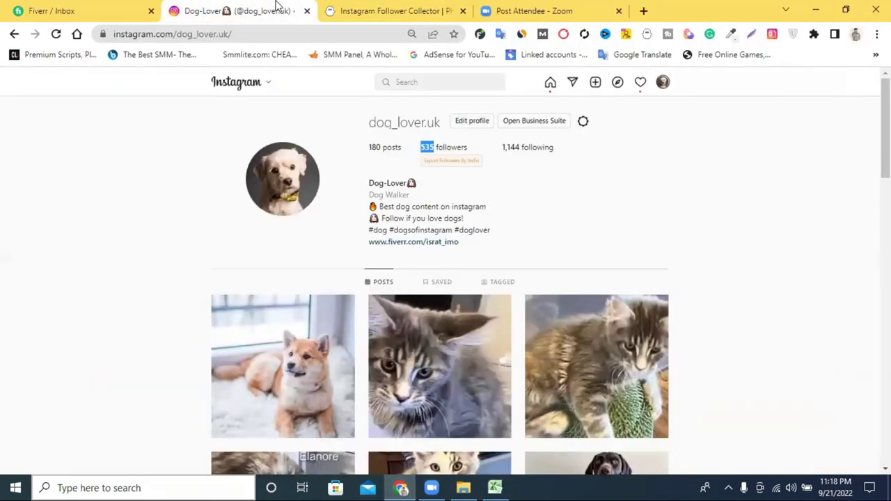
drag(416, 147, 439, 147)
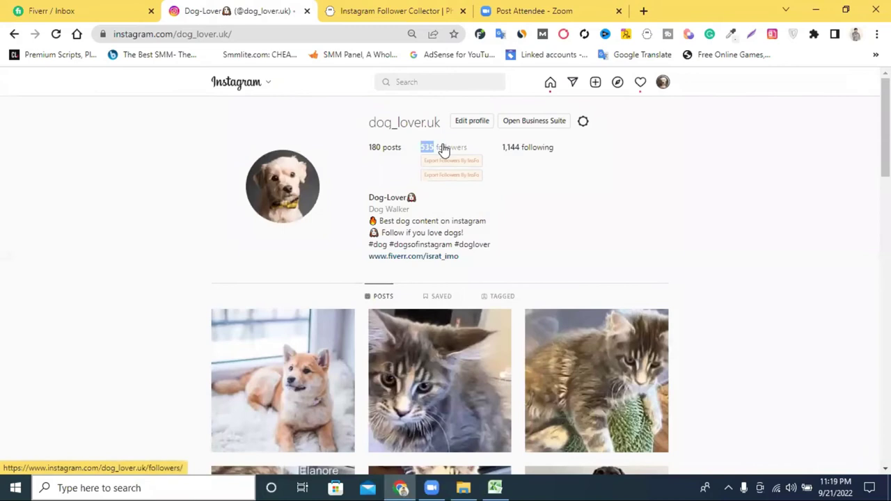
click(443, 149)
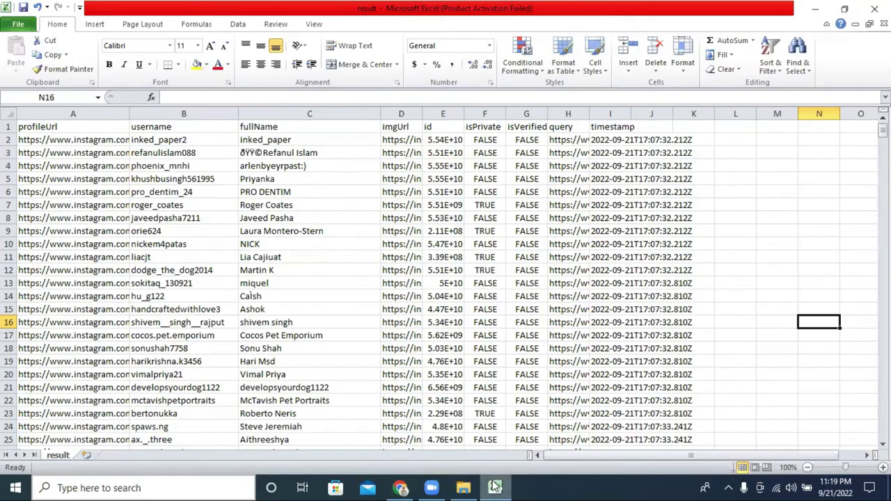
Compare the first follower's full name in cell C2 of the Excel result sheet with the Instagram followers list in Chrome.
click(495, 488)
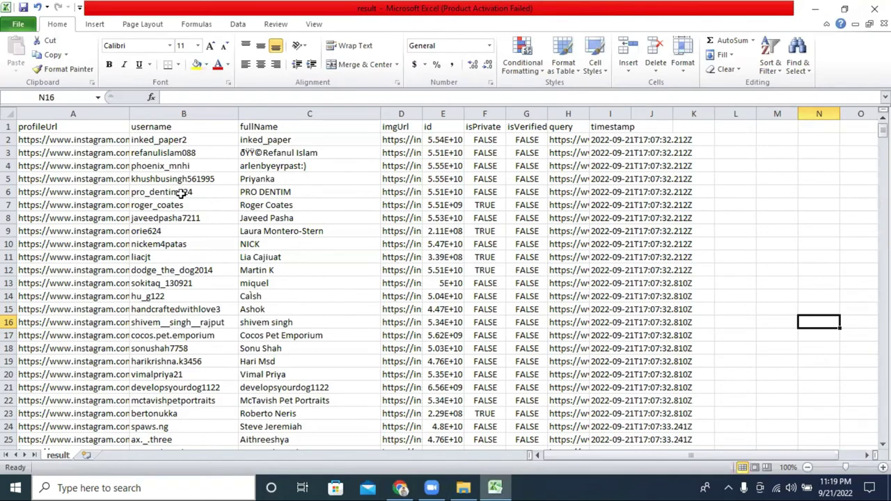
click(259, 141)
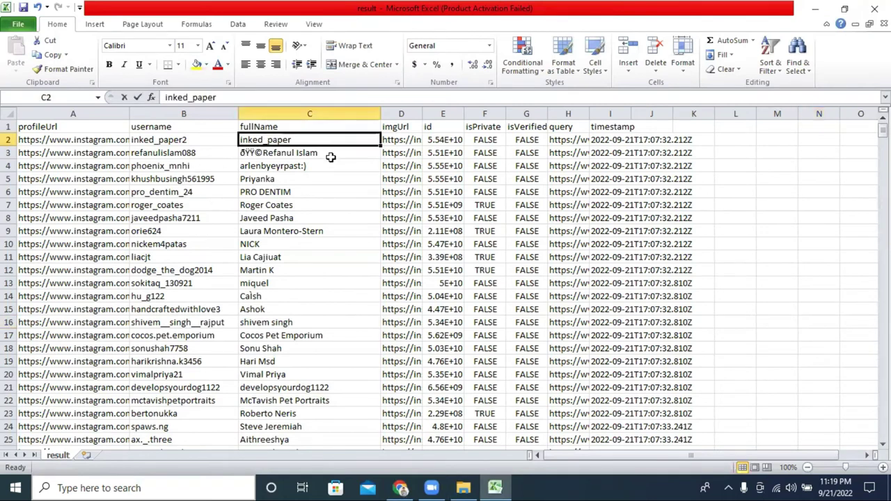
double_click(261, 140)
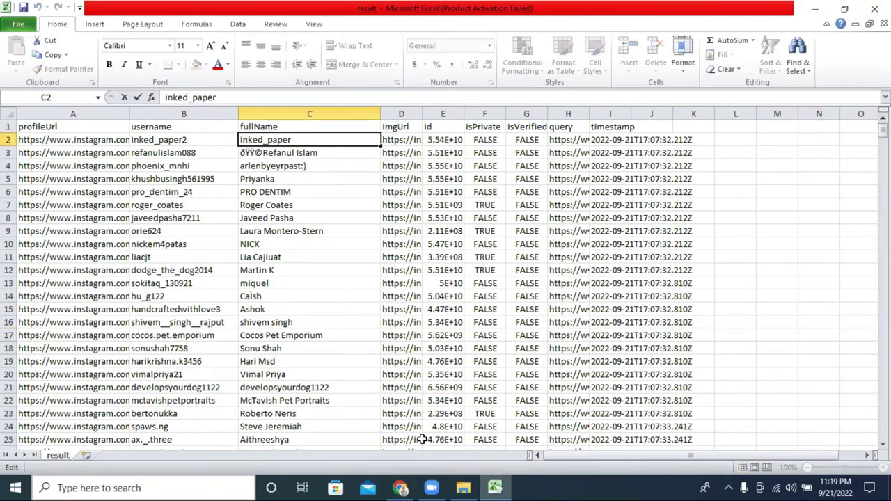
click(401, 488)
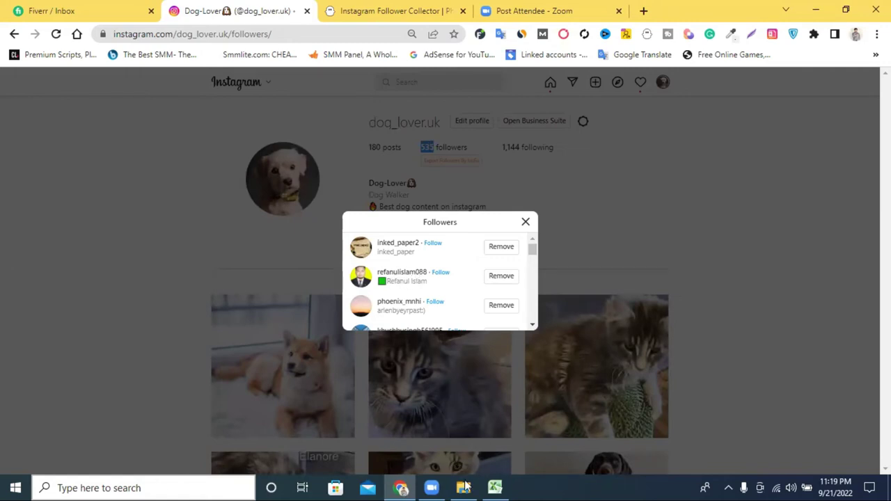
Highlight the leading symbol characters of the full name in cell C3 in Excel and compare them with the Instagram followers list in Chrome.
click(495, 487)
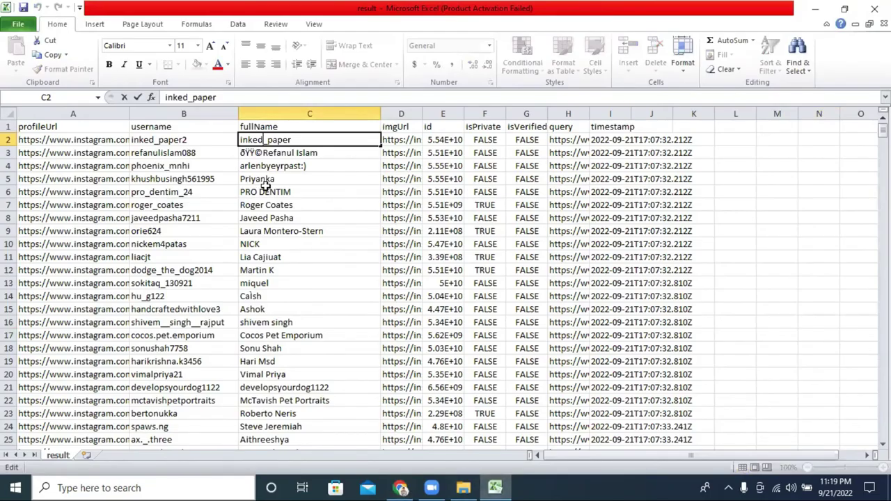
click(291, 153)
double_click(307, 153)
click(321, 153)
double_click(307, 152)
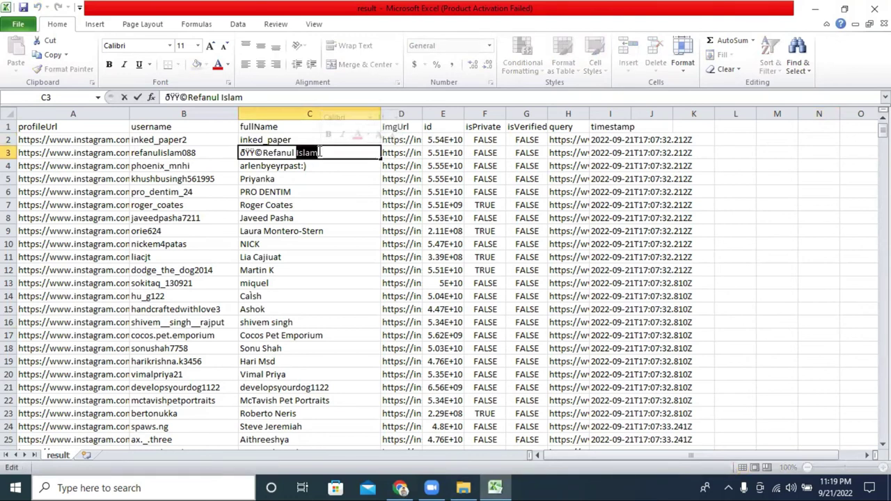
click(320, 152)
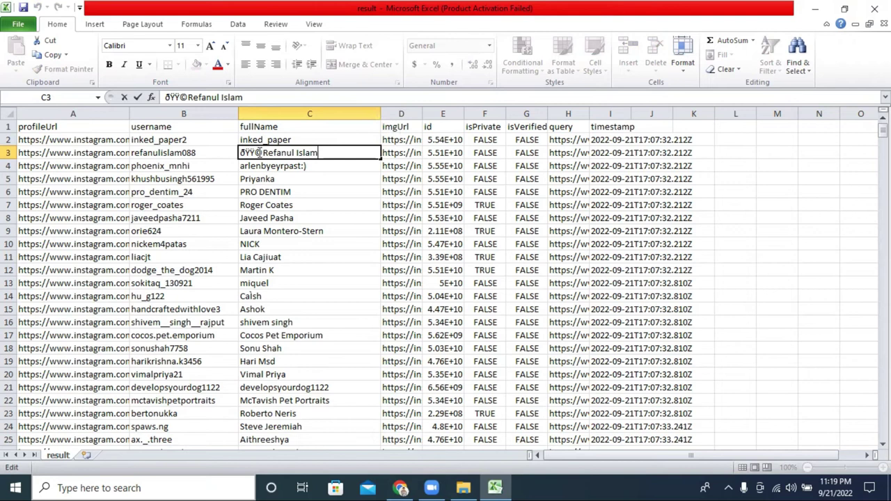
drag(264, 152, 239, 153)
click(401, 487)
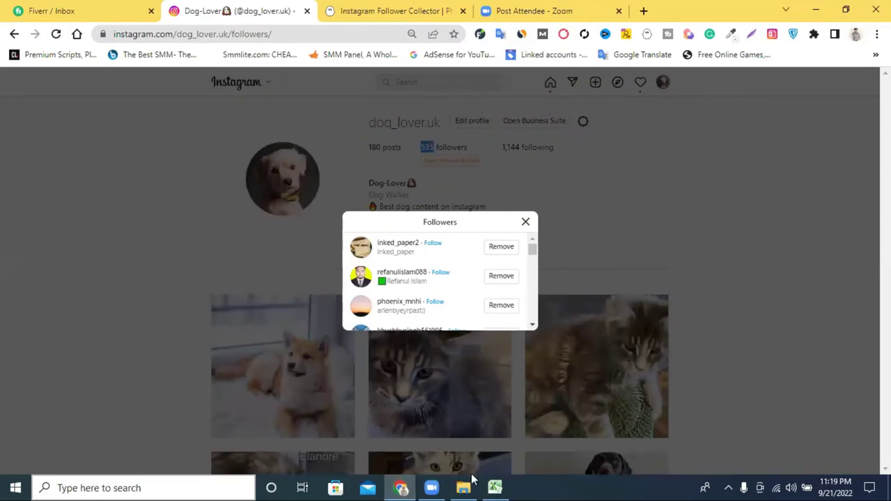
Return to Excel and look through the usernames and full names further down the result sheet.
click(495, 487)
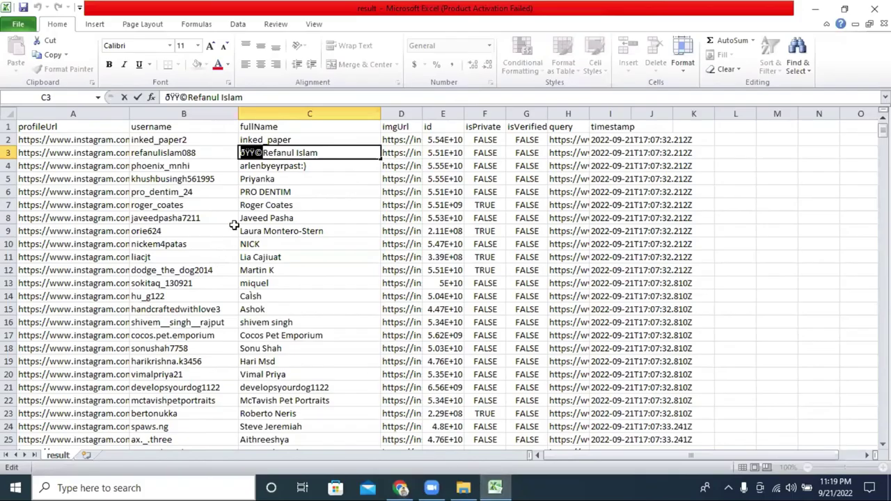
scroll(306, 170, down, 5)
click(307, 170)
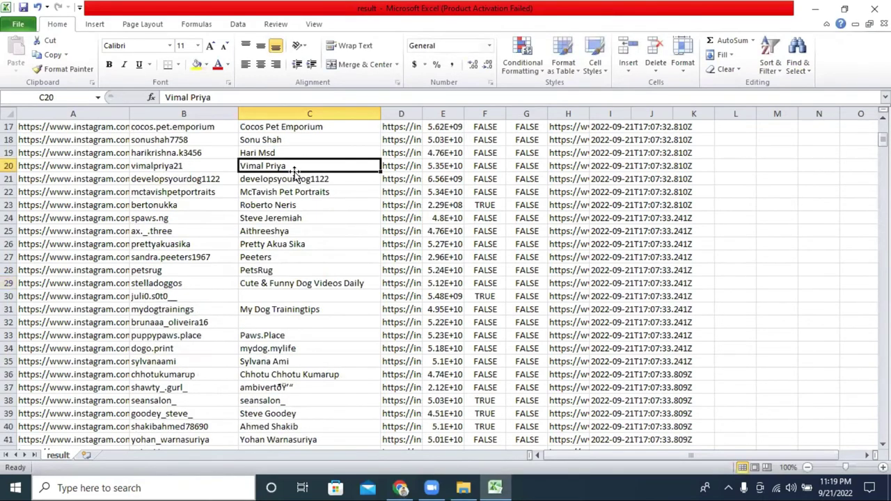
scroll(295, 173, up, 5)
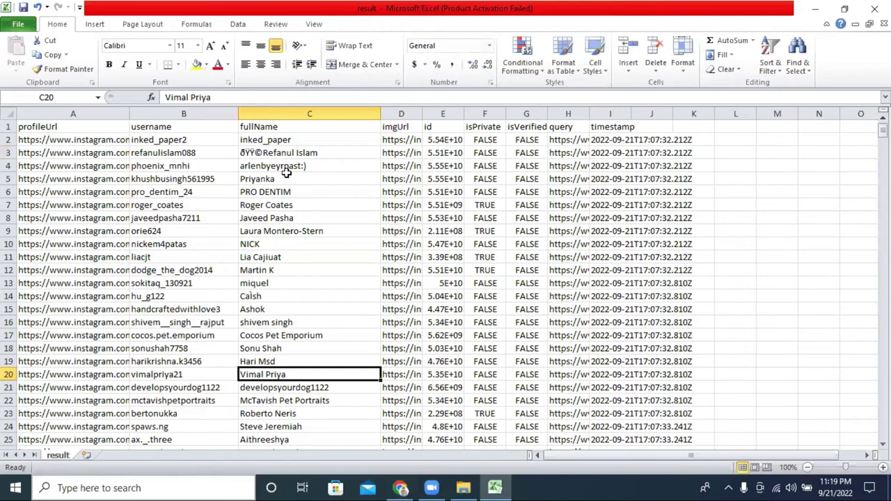
click(286, 175)
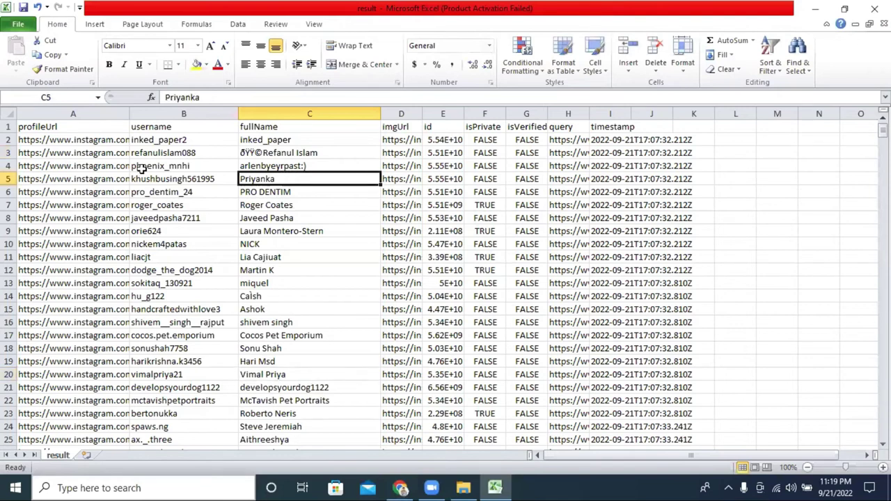
Examine the full profile URL in cell A4 and highlight its username part.
click(87, 167)
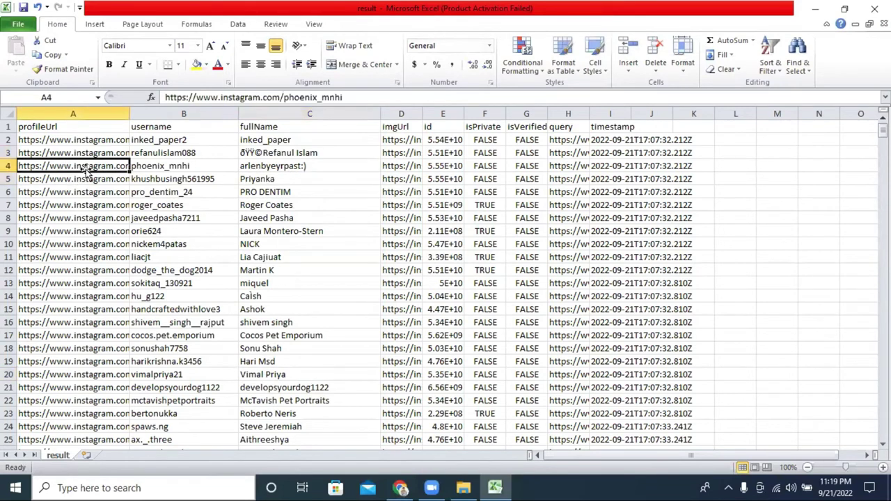
double_click(76, 168)
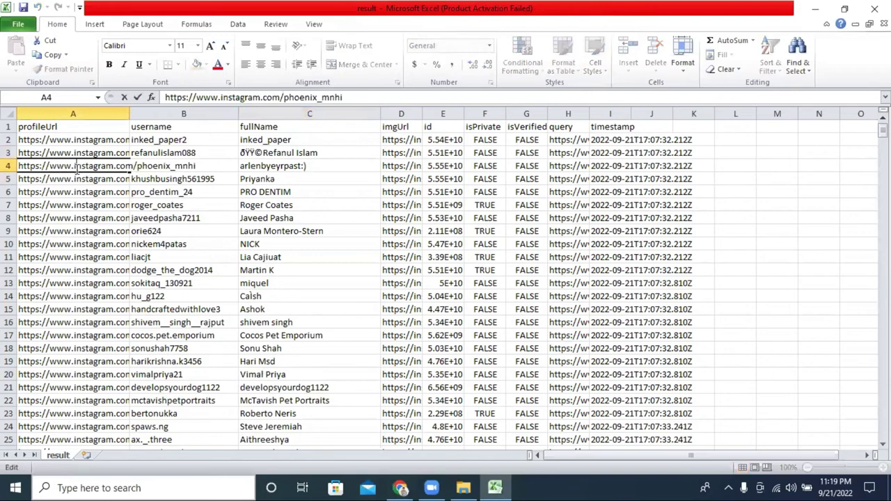
double_click(163, 169)
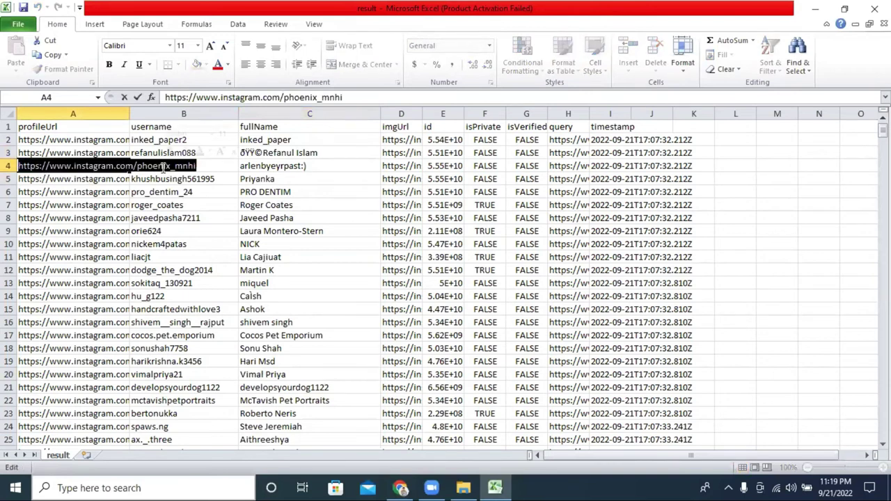
click(163, 167)
double_click(154, 165)
drag(137, 167, 203, 169)
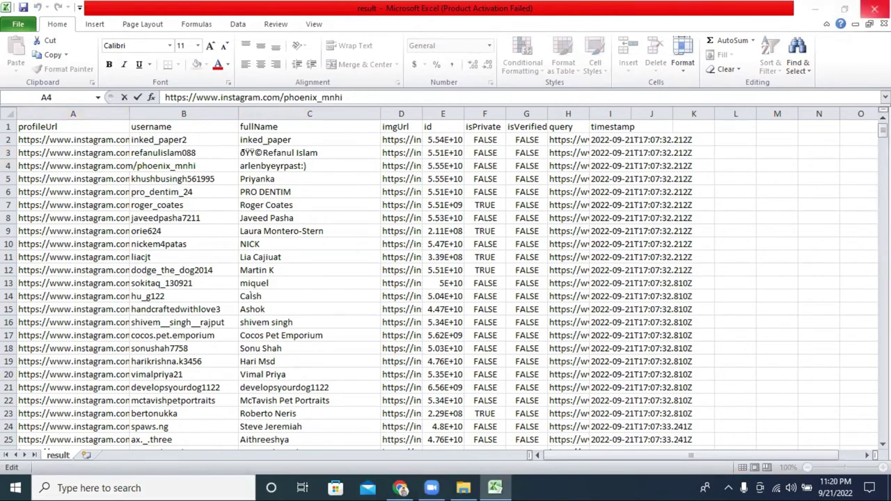
Close the result.csv workbook without saving the changes and close the followers list on Instagram.
key(alt+F4)
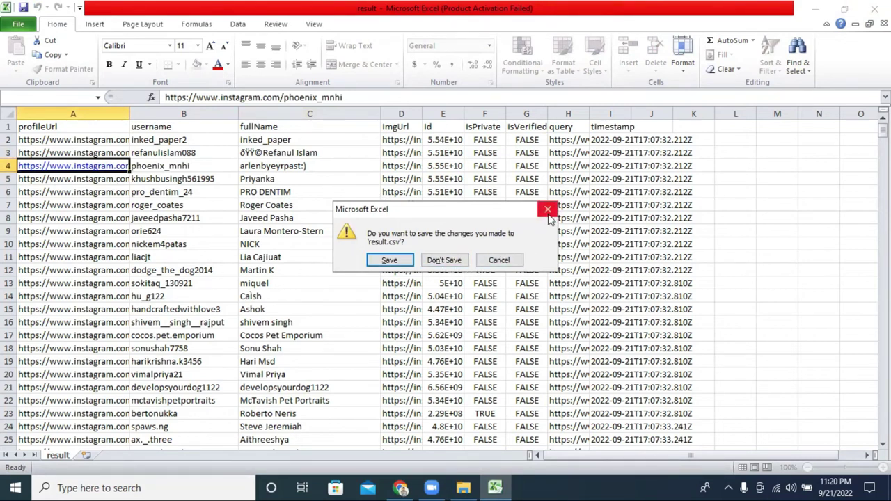
click(438, 260)
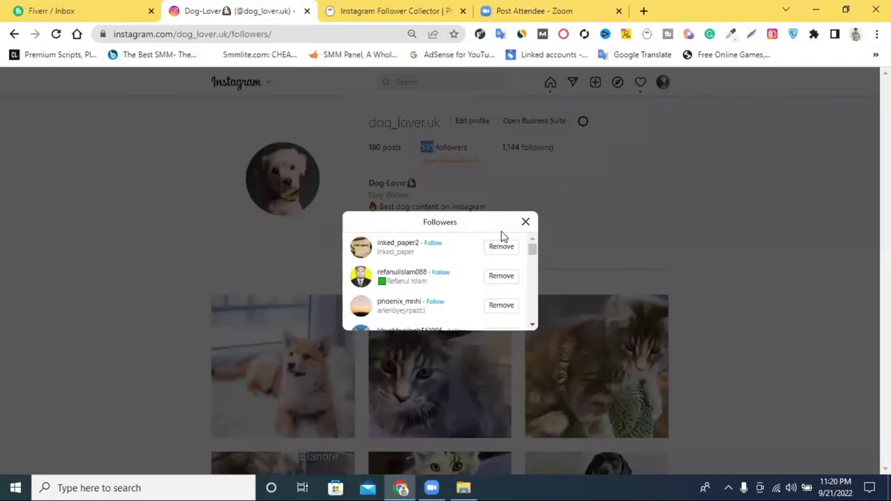
click(525, 223)
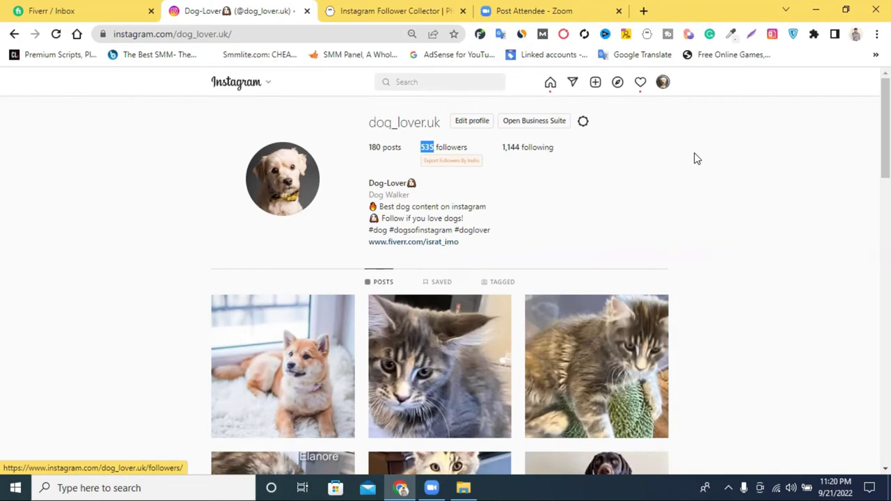
Look through the browser's list of installed extensions for the follower export tools.
click(814, 35)
scroll(740, 313, down, 5)
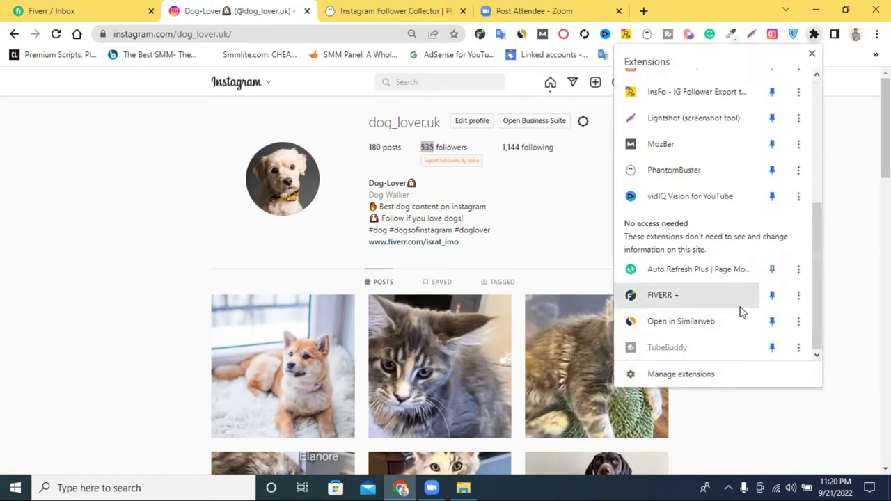
scroll(740, 313, up, 5)
scroll(699, 286, down, 4)
scroll(700, 292, up, 4)
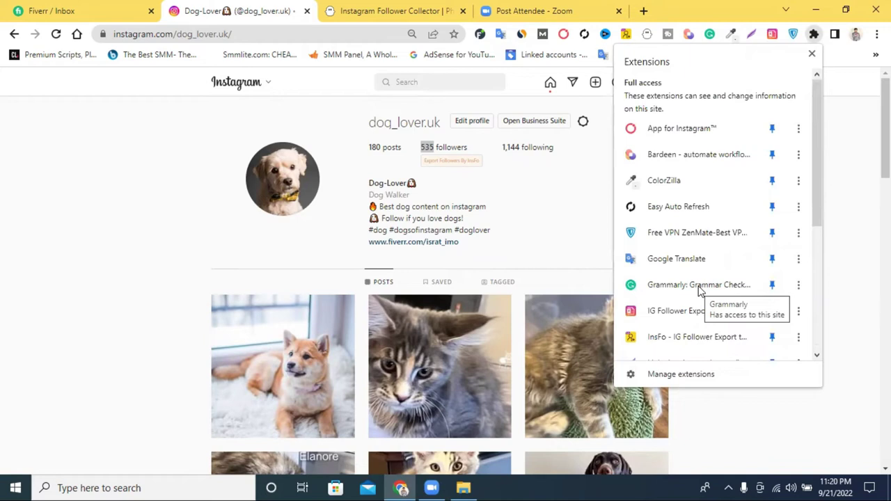
click(851, 167)
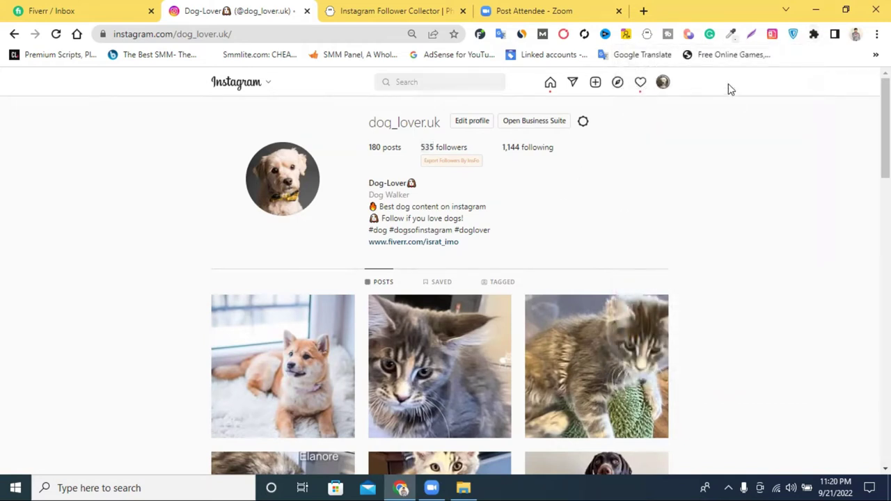
Try to launch the IG Follower Export tool extension from the browser.
click(771, 35)
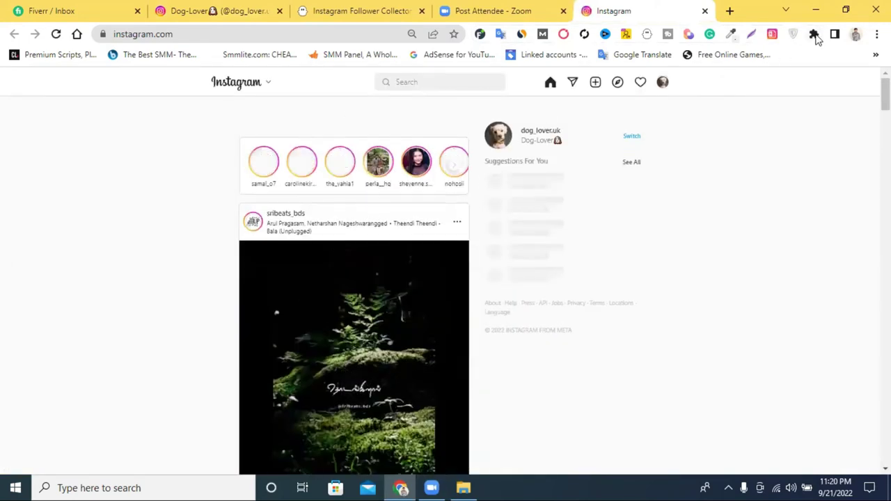
click(814, 35)
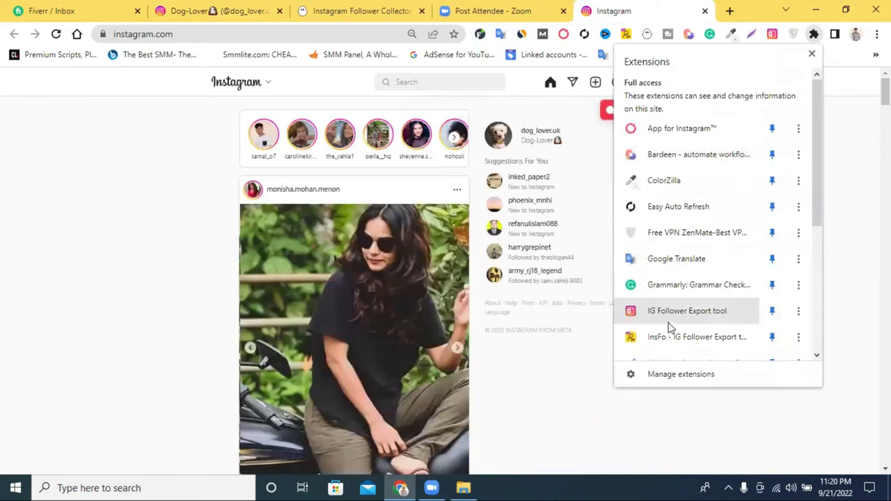
click(725, 315)
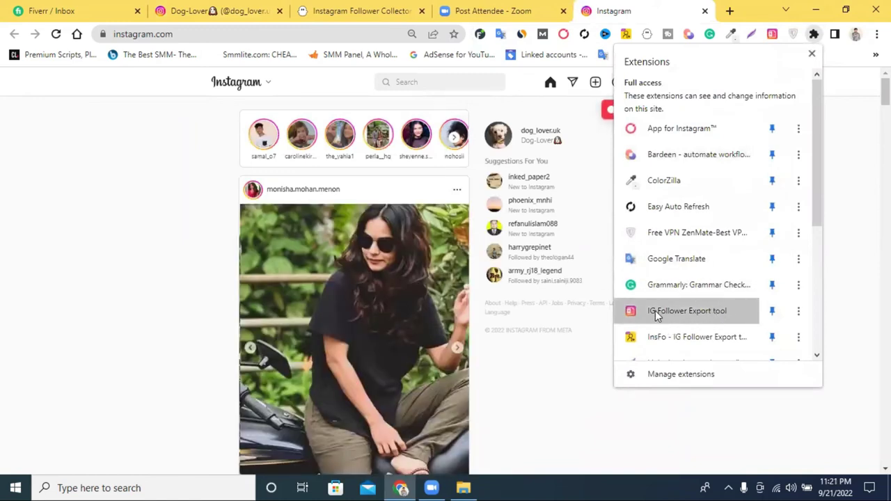
click(814, 35)
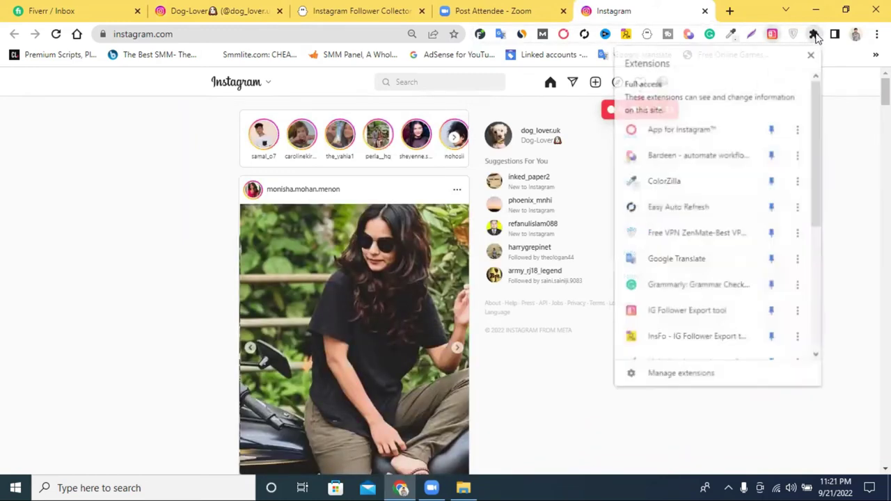
click(657, 9)
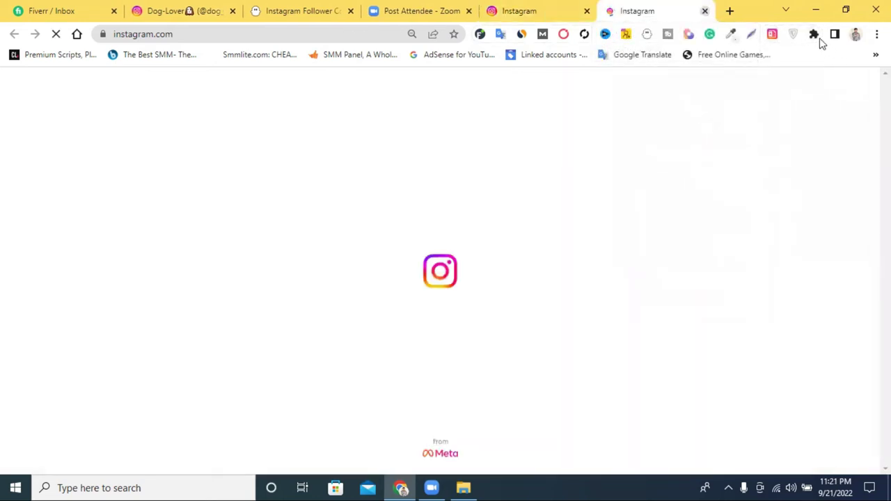
Open the extension management page, close the extra Instagram tab and copy the title of the IG Follower Export tool.
click(813, 34)
click(672, 381)
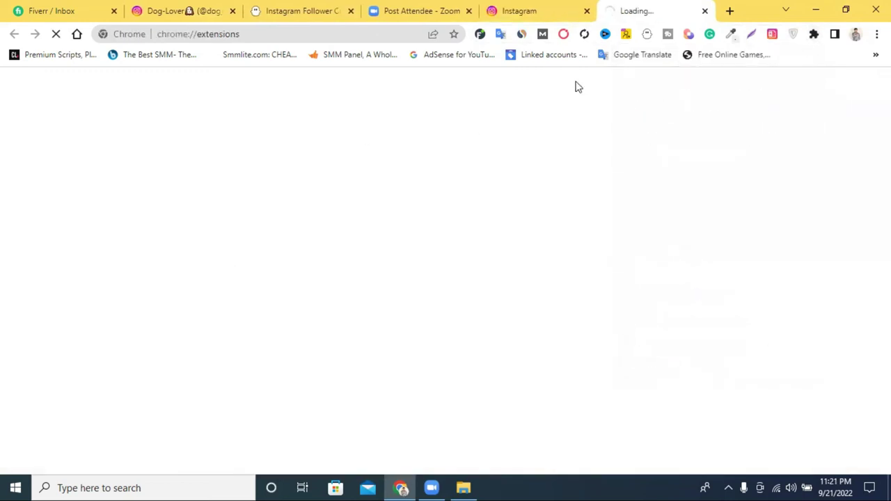
click(587, 10)
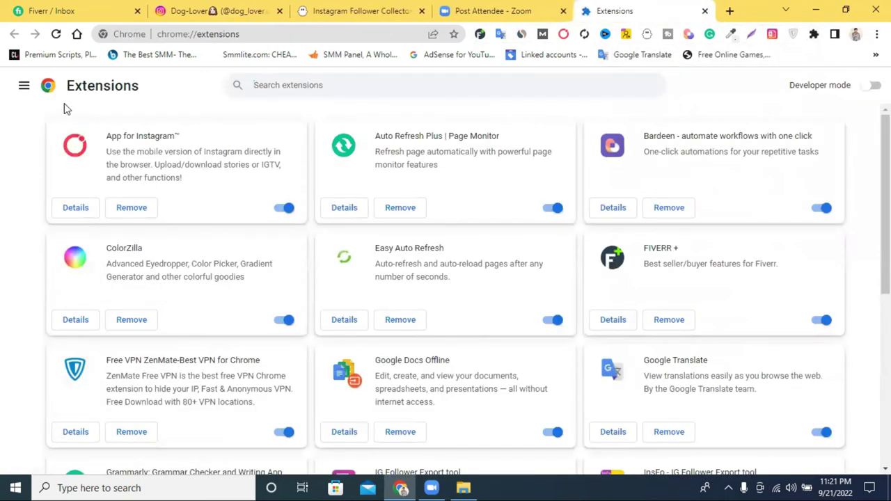
scroll(390, 324, down, 5)
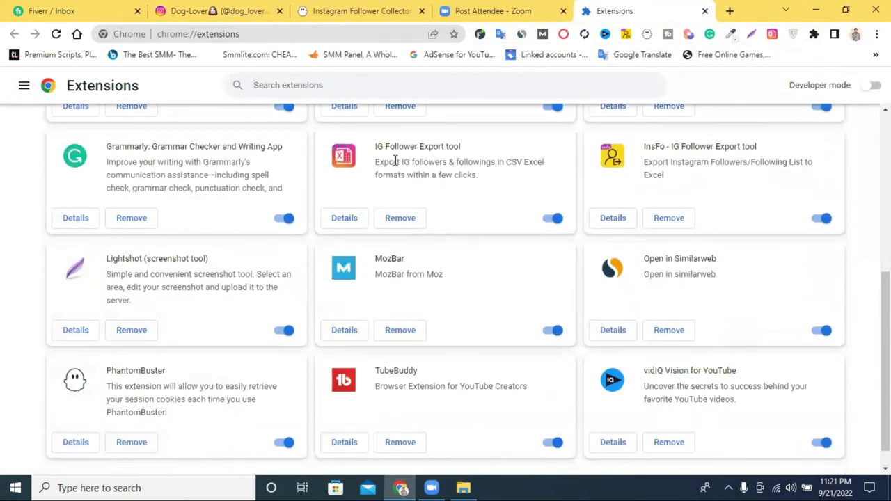
triple_click(396, 146)
right_click(396, 148)
click(428, 156)
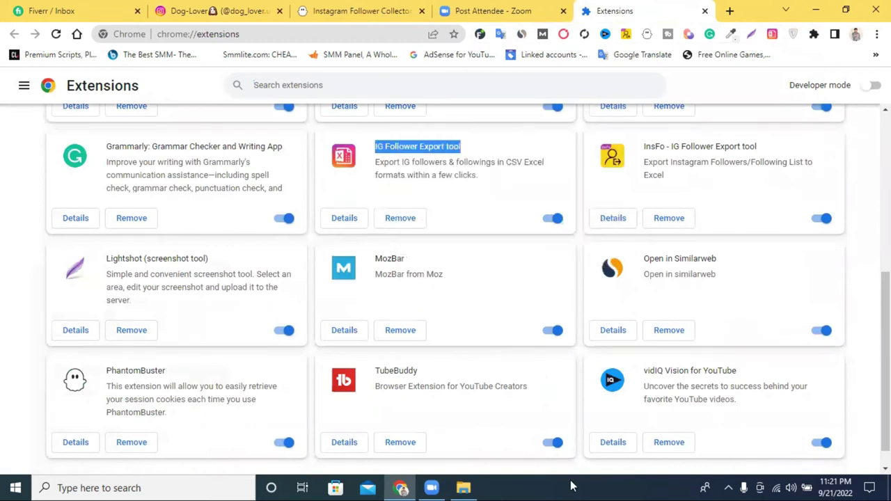
Open the Chrome Web Store from the extensions page and search it for "IG Follower Export tool".
scroll(343, 346, up, 3)
scroll(343, 346, up, 2)
click(21, 85)
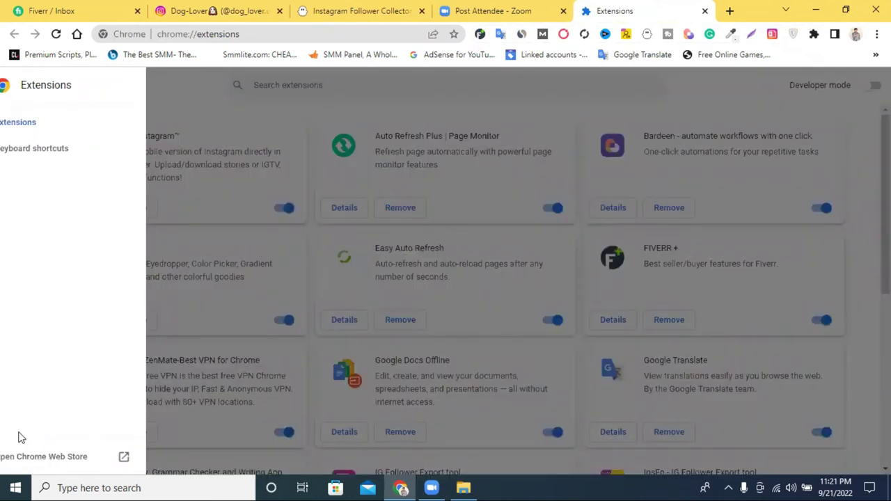
click(57, 458)
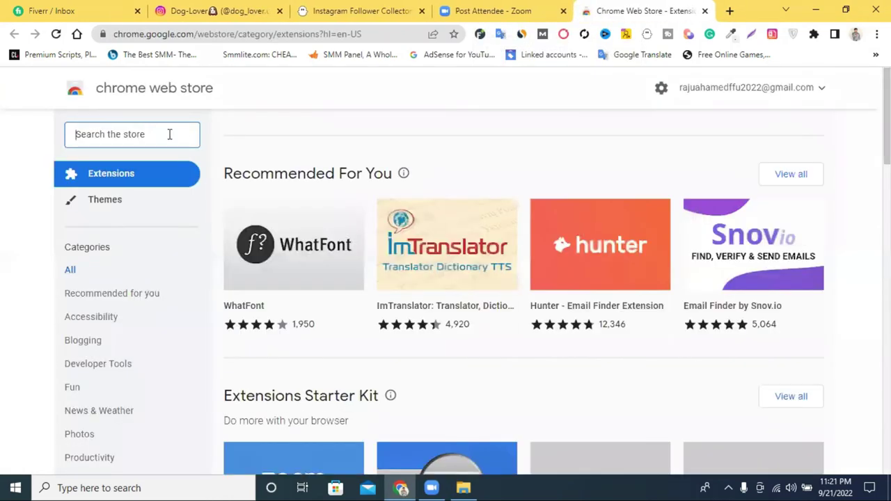
key(ctrl+v)
key(Return)
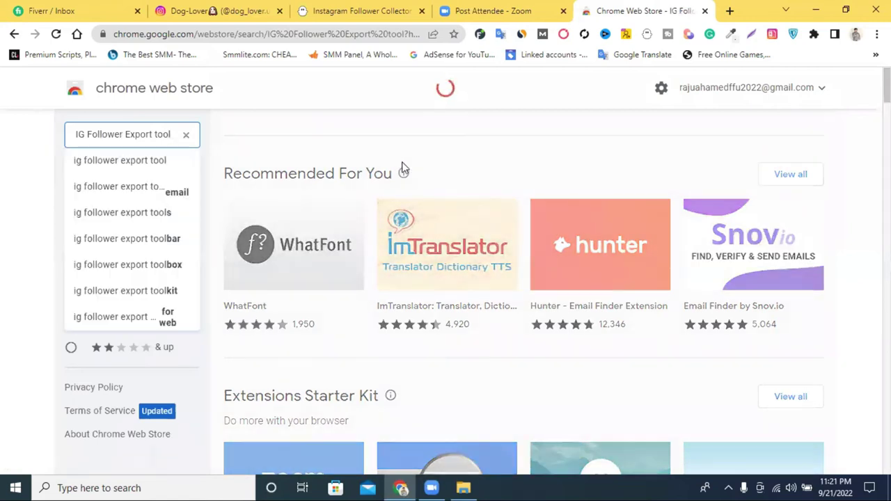
Minimise Chrome, close the Downloads window and open a Chrome profile with a photo avatar from the profile picker.
click(815, 10)
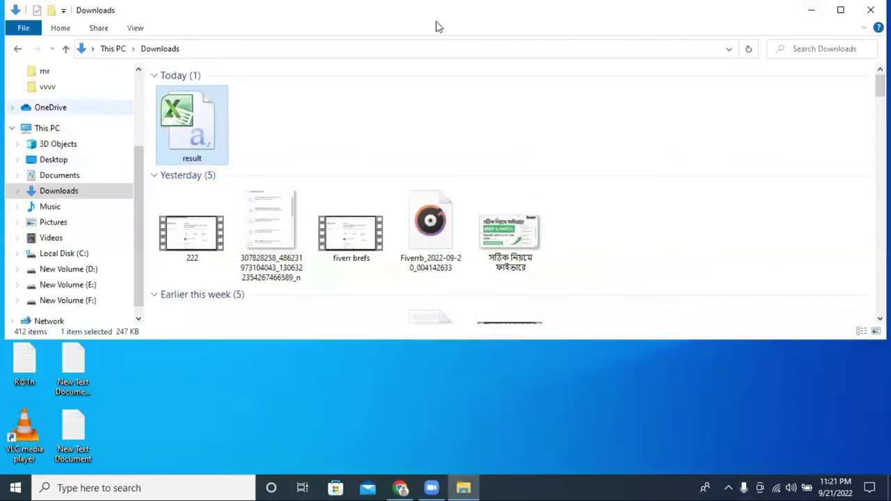
click(870, 9)
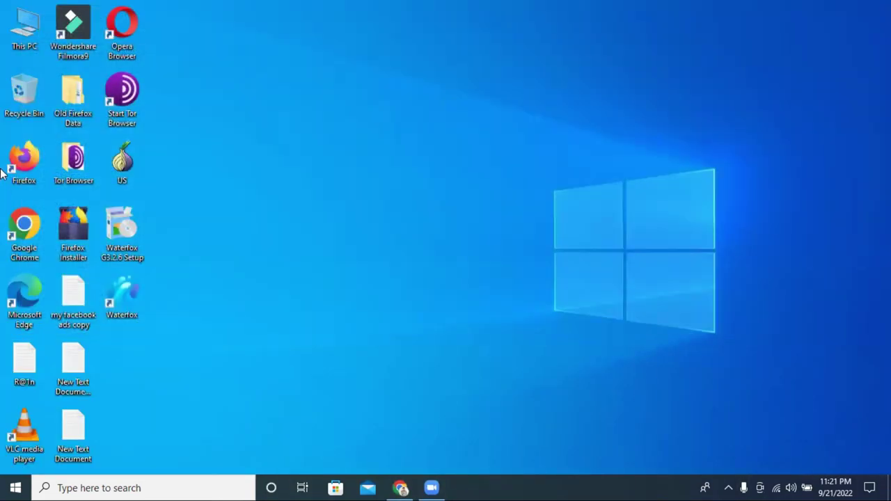
double_click(33, 226)
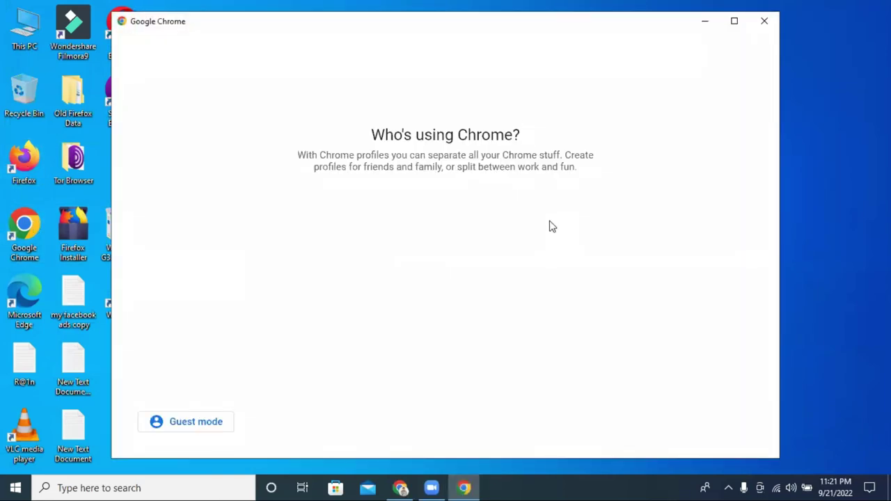
scroll(550, 232, down, 4)
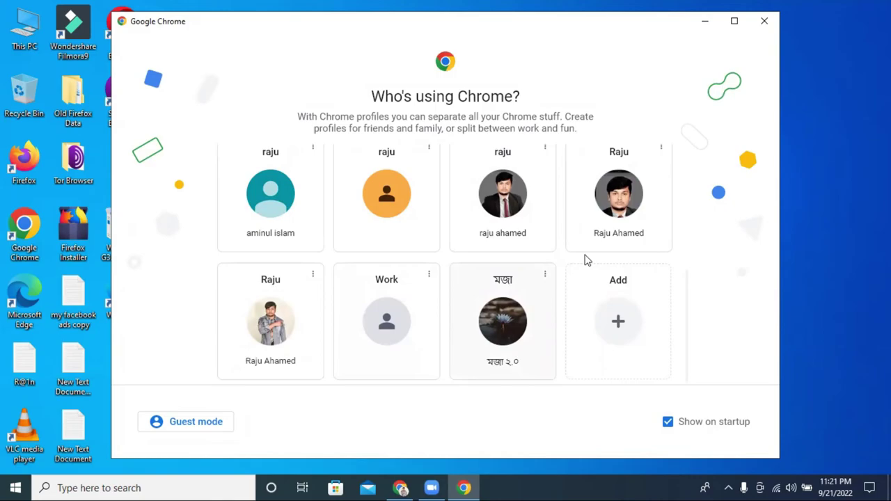
click(272, 327)
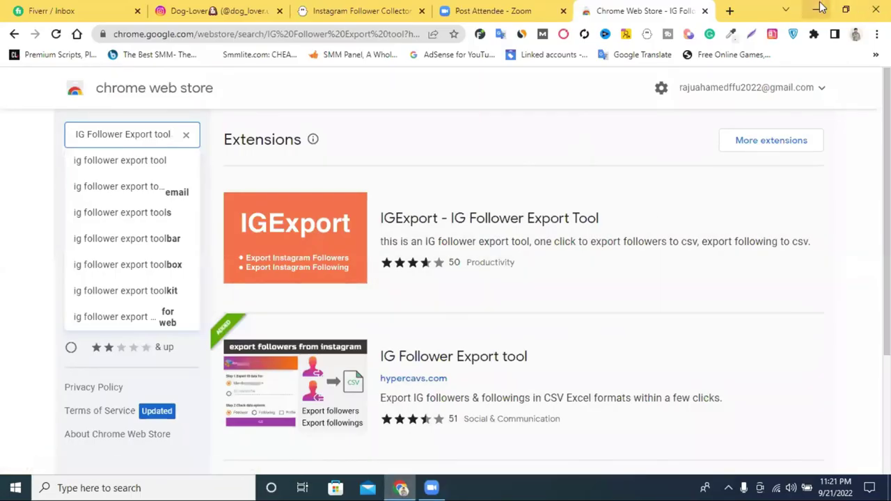
Minimise the current Chrome window, open the profile with the blank grey avatar and restore its previous pages.
click(815, 10)
double_click(21, 217)
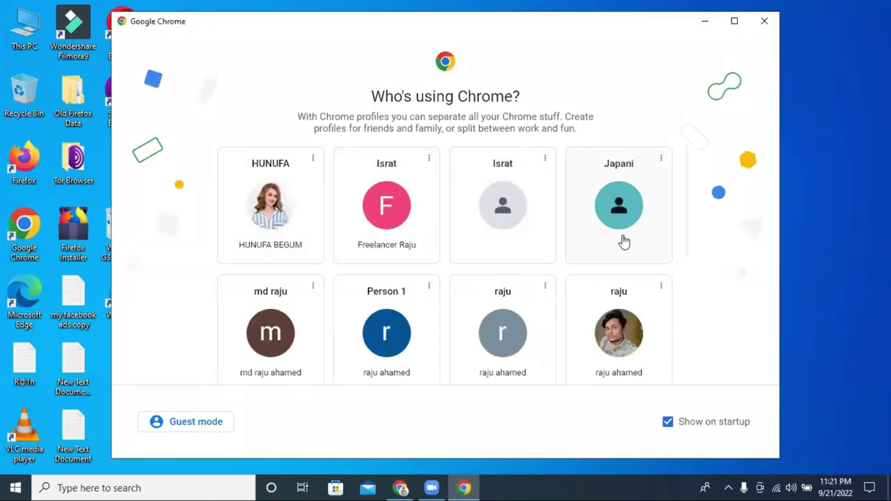
click(526, 236)
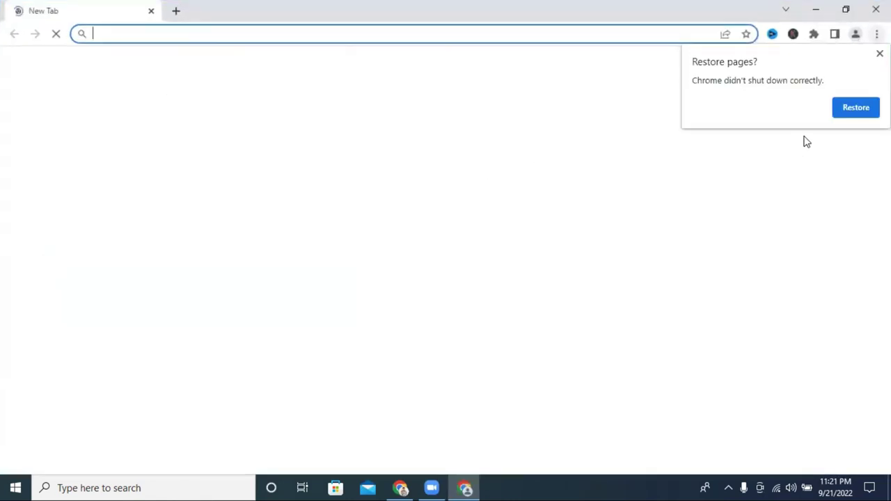
click(844, 114)
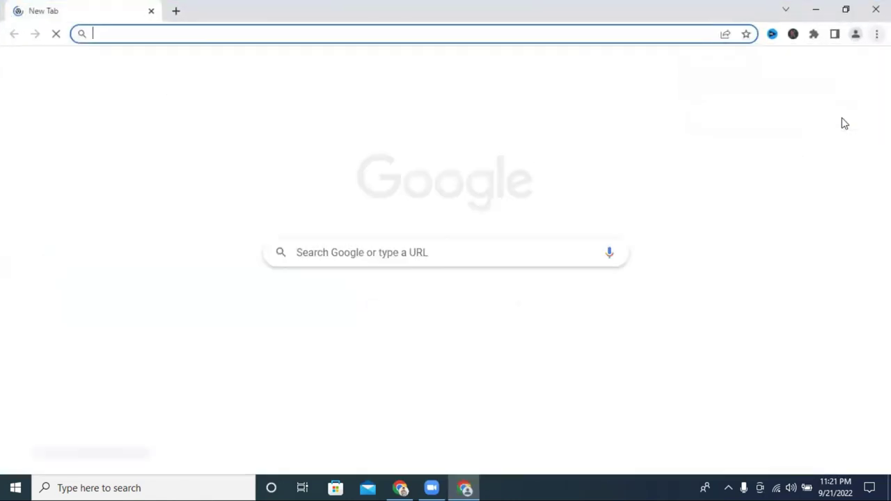
Open the Extensions management page in the new Chrome profile.
click(855, 34)
key(alt+f)
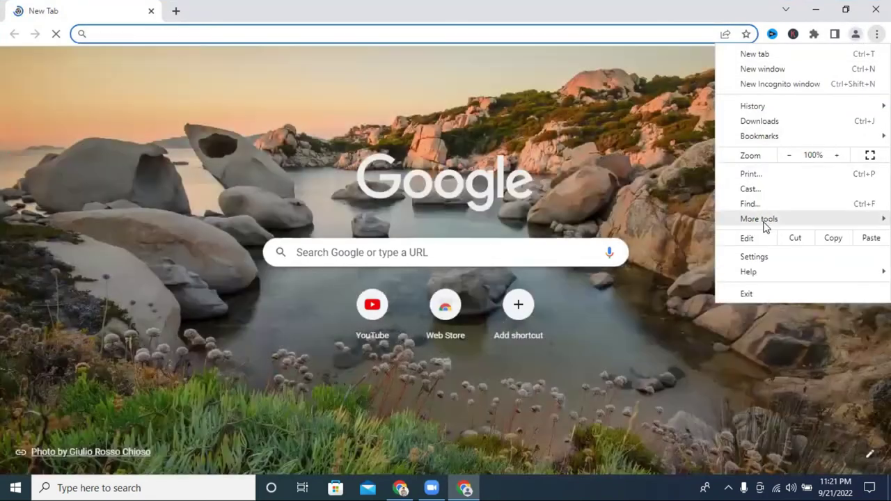
mouse_move(763, 220)
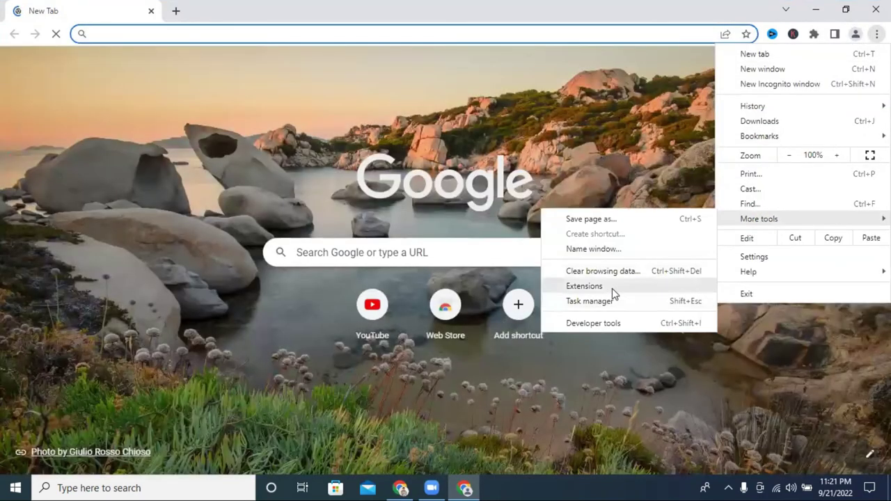
click(612, 288)
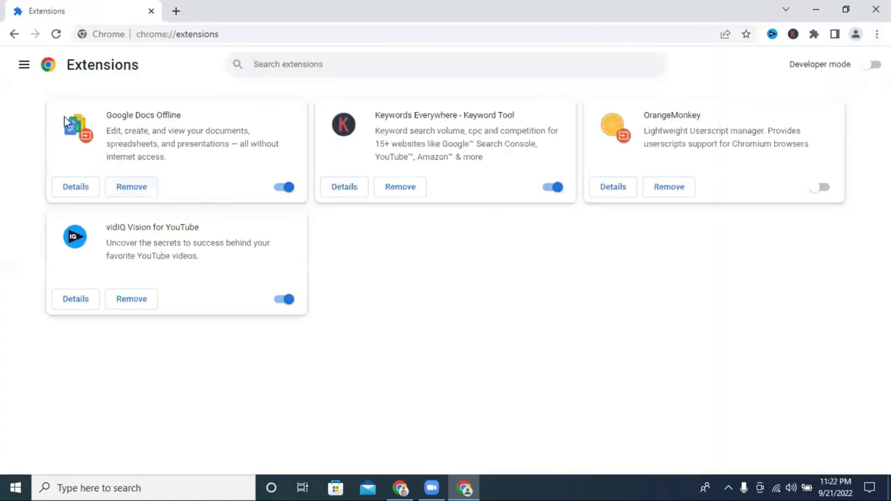
Open the Chrome Web Store from the extensions page of the second Chrome profile.
click(26, 66)
click(66, 458)
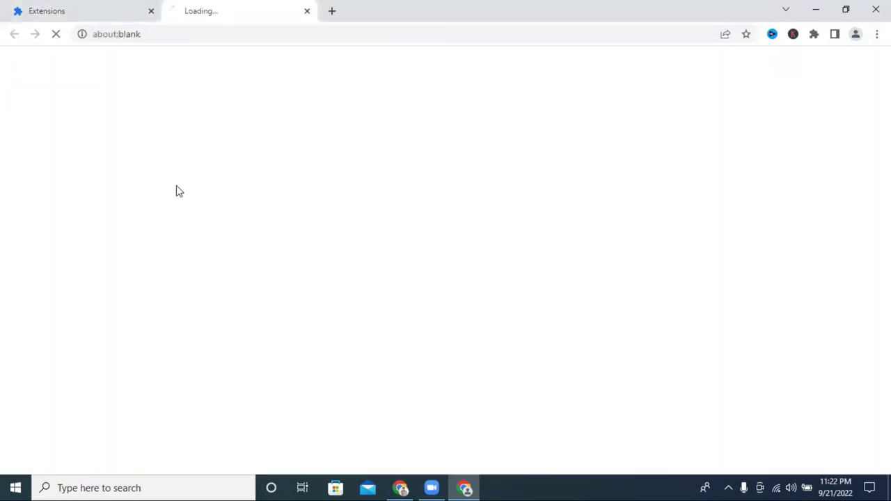
click(107, 6)
click(202, 9)
click(111, 6)
click(216, 8)
Search the Chrome Web Store for "IG Follower Export tool" and open the listing by hypercavs.com.
right_click(141, 113)
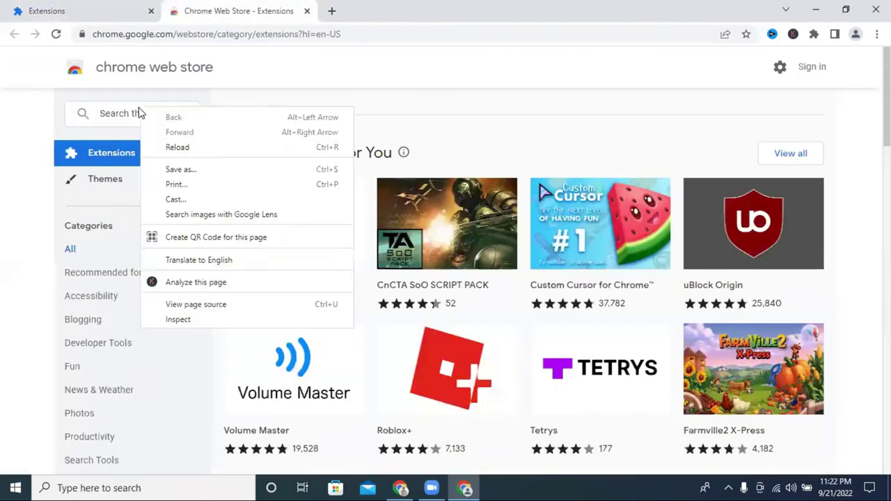
click(103, 114)
right_click(103, 114)
click(154, 218)
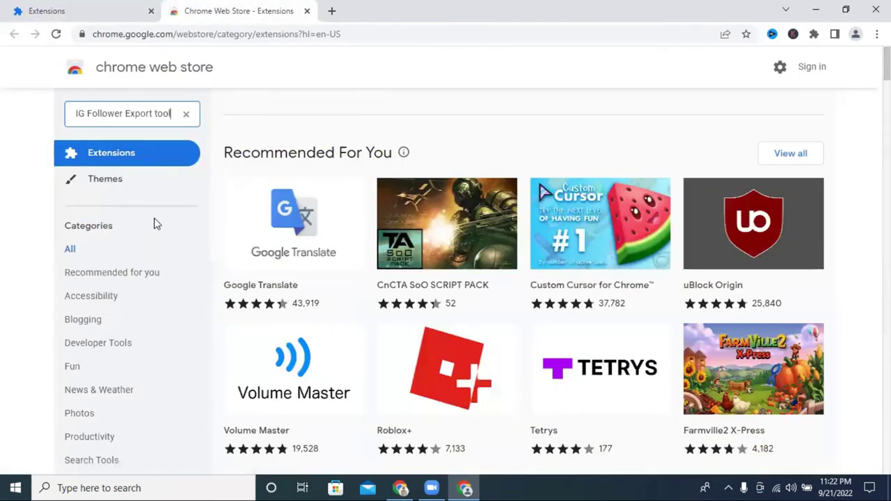
key(Return)
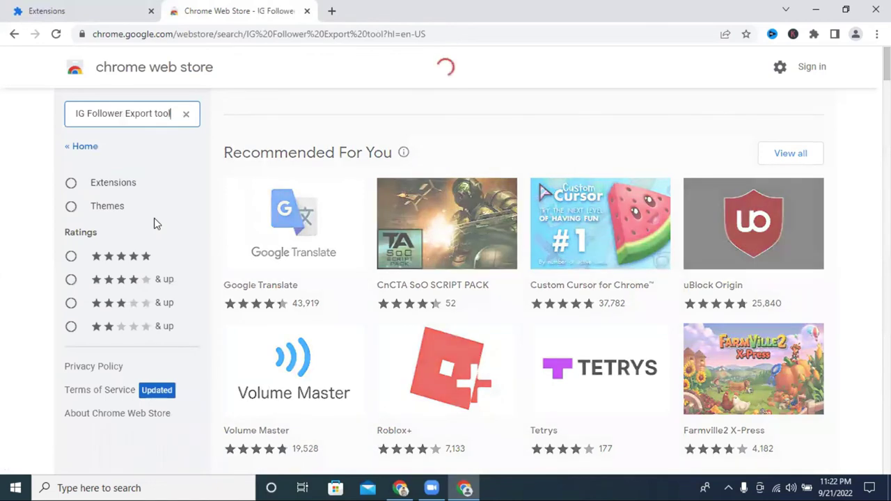
scroll(612, 246, down, 2)
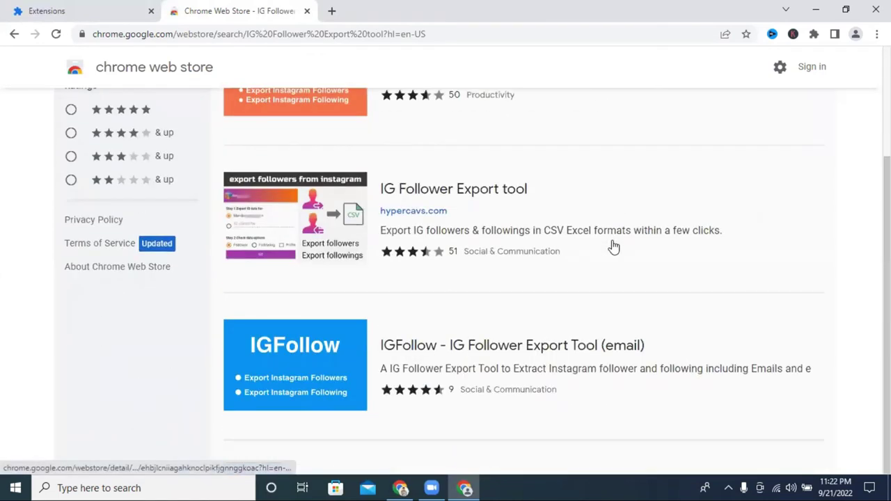
click(530, 206)
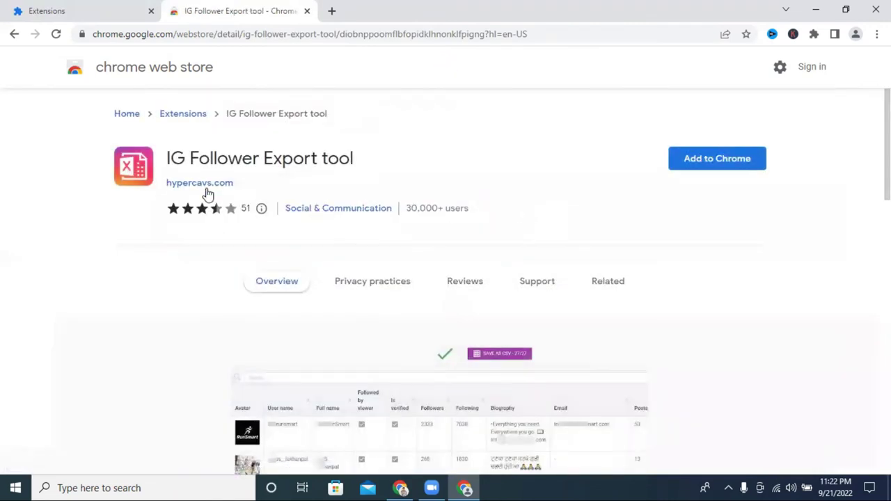
Add the IG Follower Export tool extension to Chrome and pin it beside the address bar.
drag(413, 207, 436, 211)
click(706, 171)
click(510, 185)
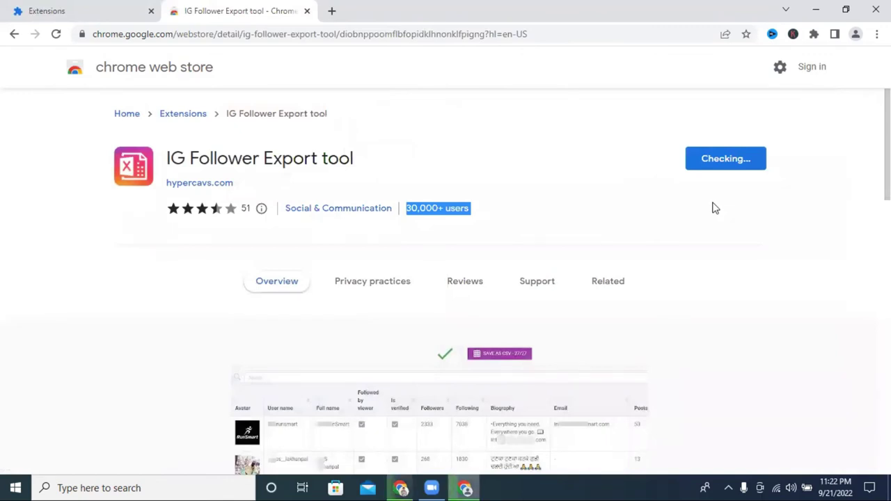
scroll(713, 207, down, 4)
scroll(487, 232, up, 2)
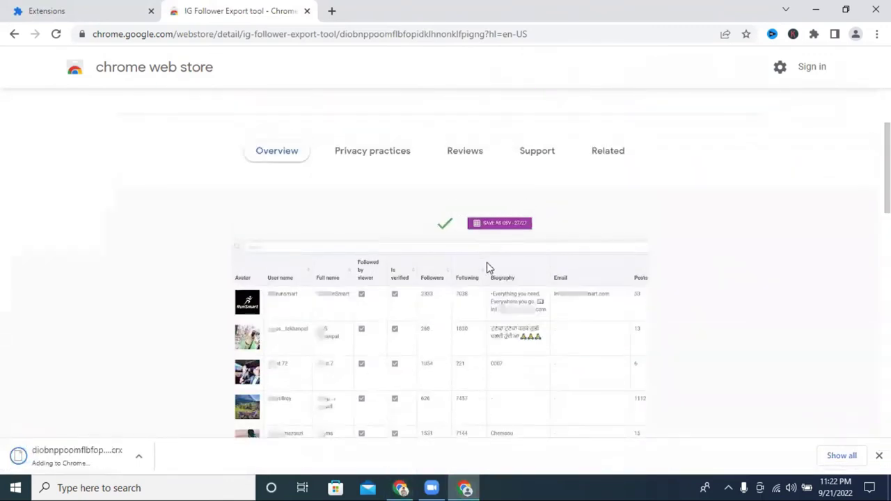
scroll(512, 289, up, 2)
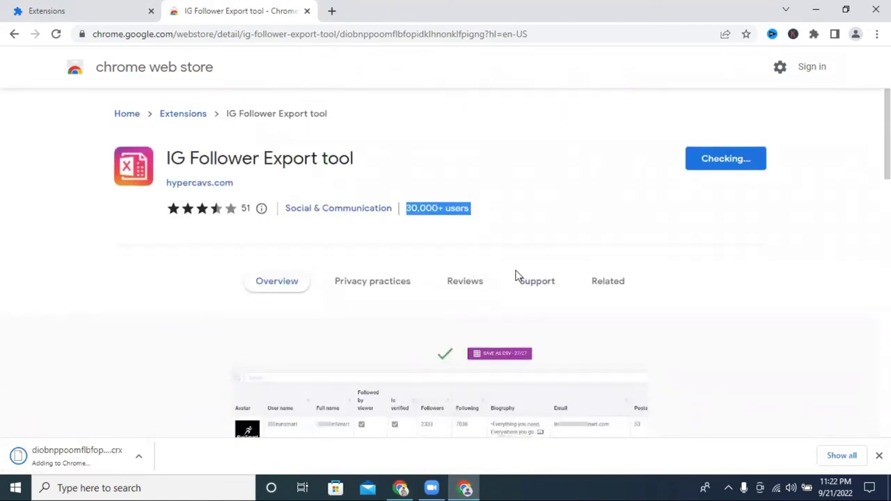
scroll(518, 278, down, 3)
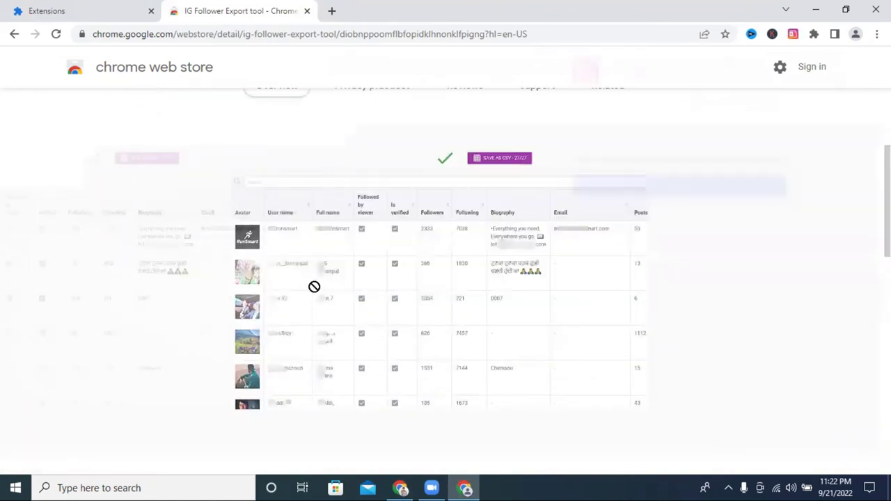
click(815, 35)
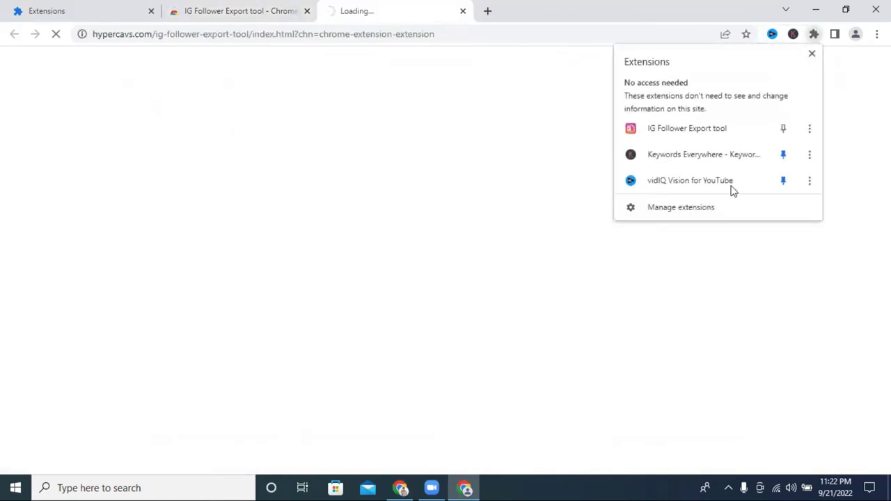
click(782, 128)
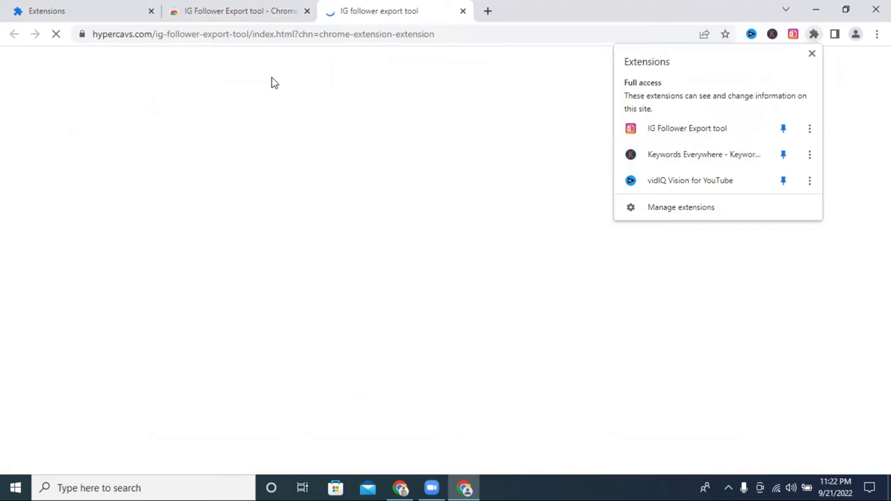
Switch to the first profile's Chrome window and close the PhantomBuster, Zoom and Chrome Web Store tabs.
click(398, 487)
click(398, 488)
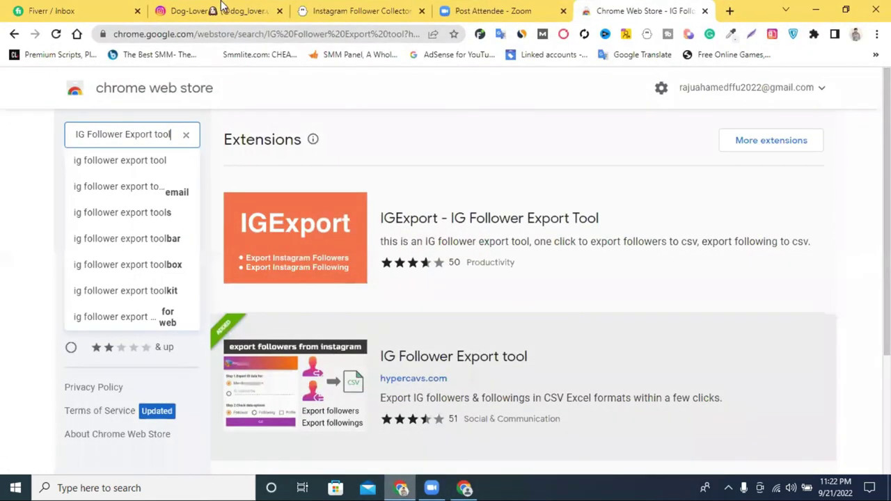
click(430, 8)
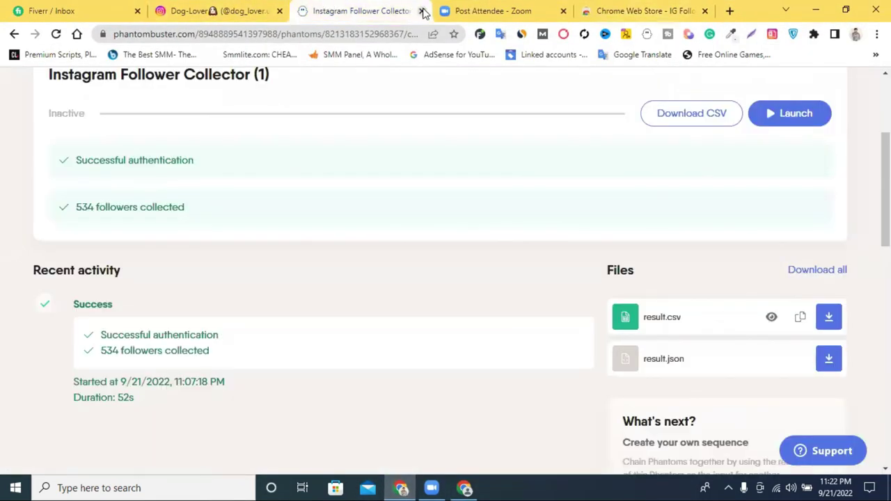
click(421, 11)
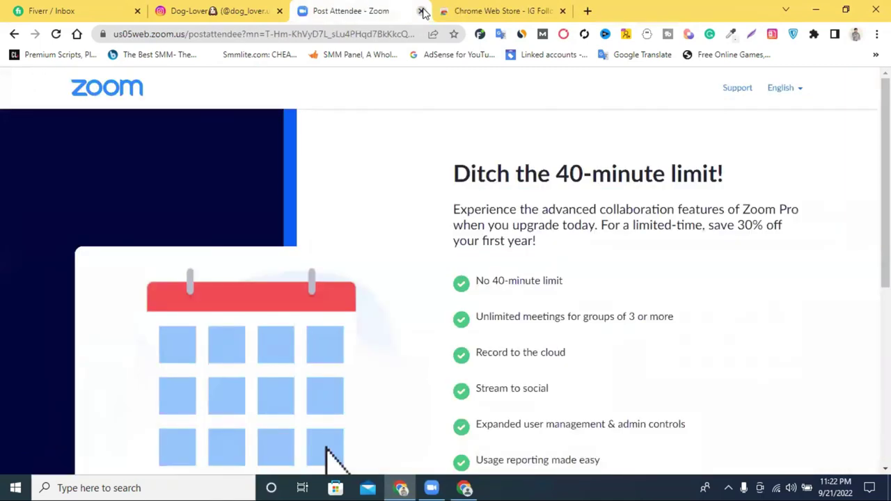
click(422, 11)
click(422, 11)
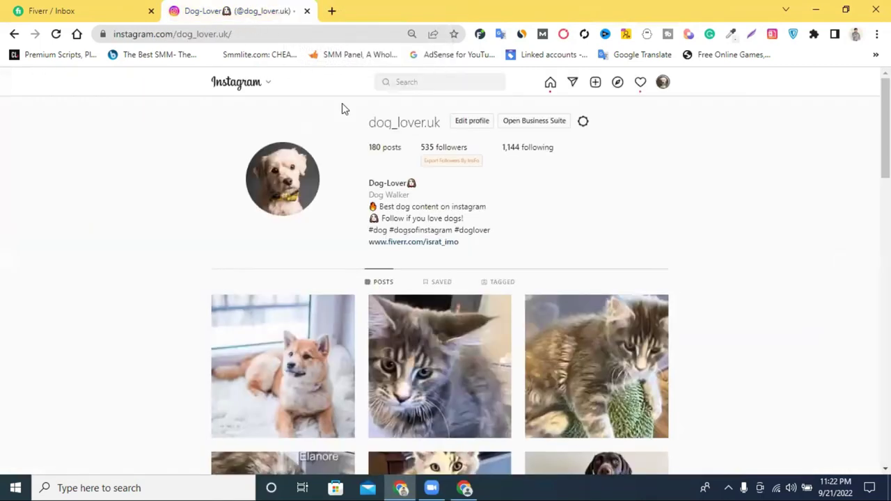
click(197, 34)
right_click(198, 34)
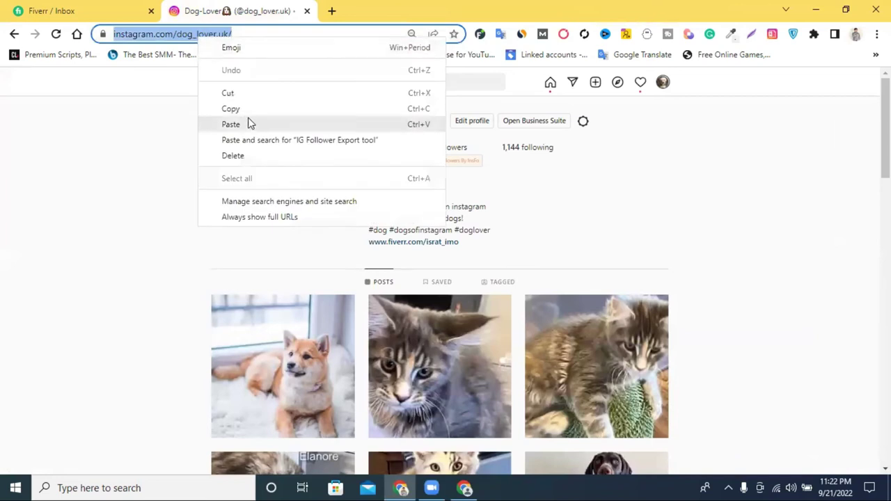
click(249, 108)
click(470, 485)
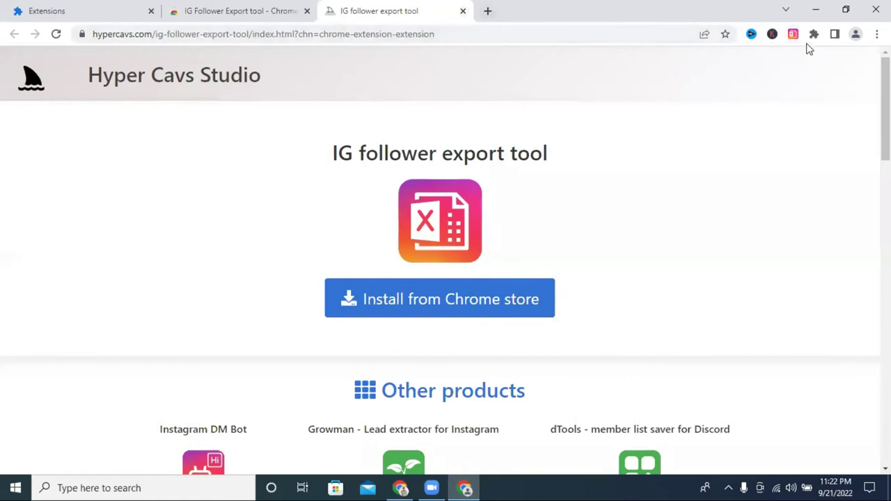
click(490, 11)
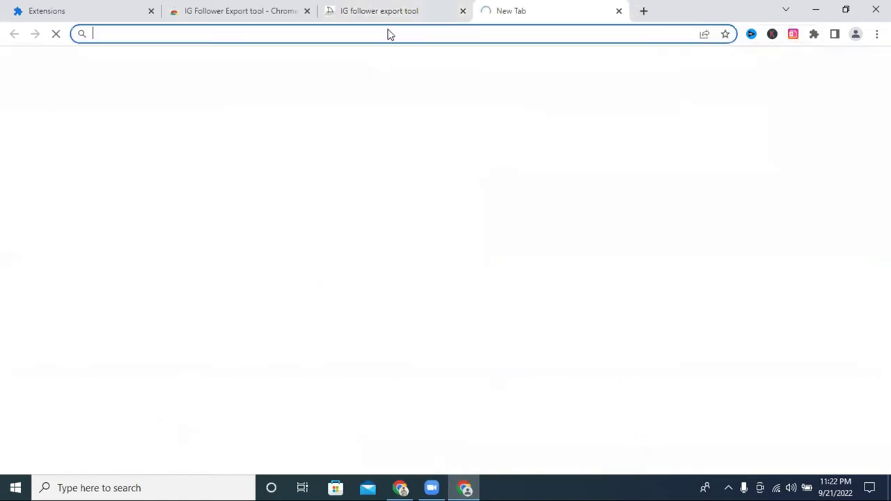
right_click(388, 32)
click(457, 129)
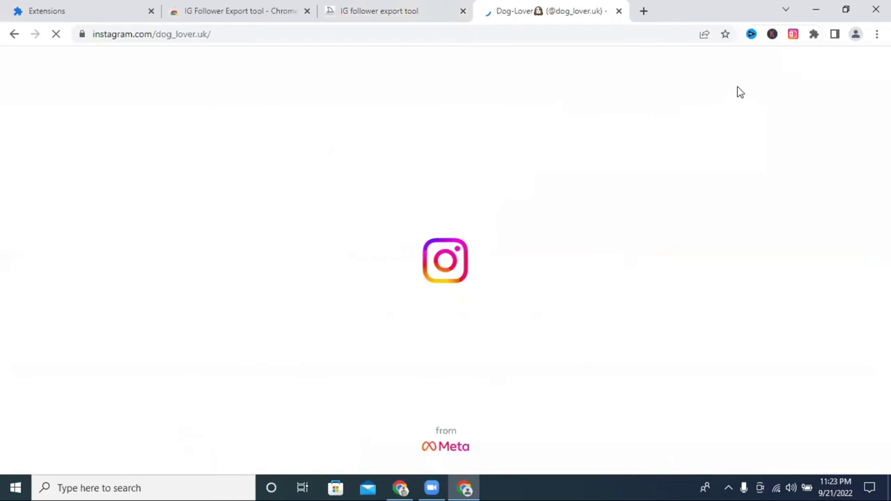
Open the IG Follower Export tool on the dog_lover.uk tab and again on the Instagram home tab.
click(793, 34)
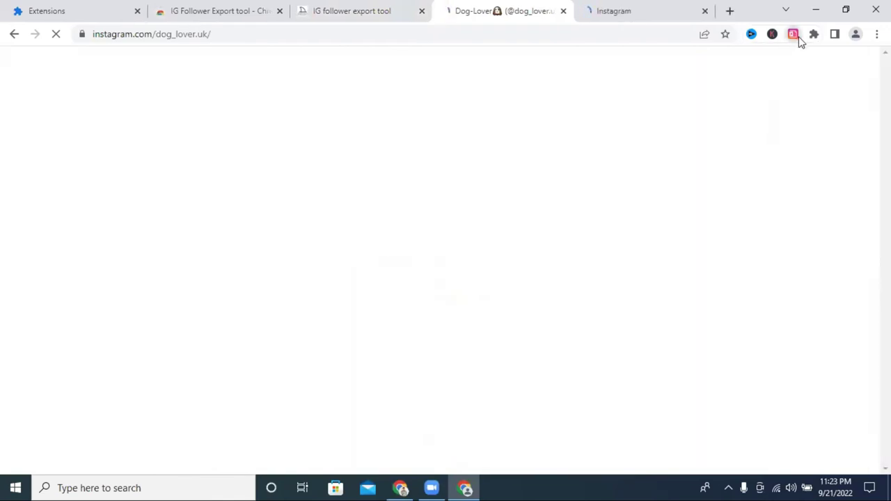
click(798, 39)
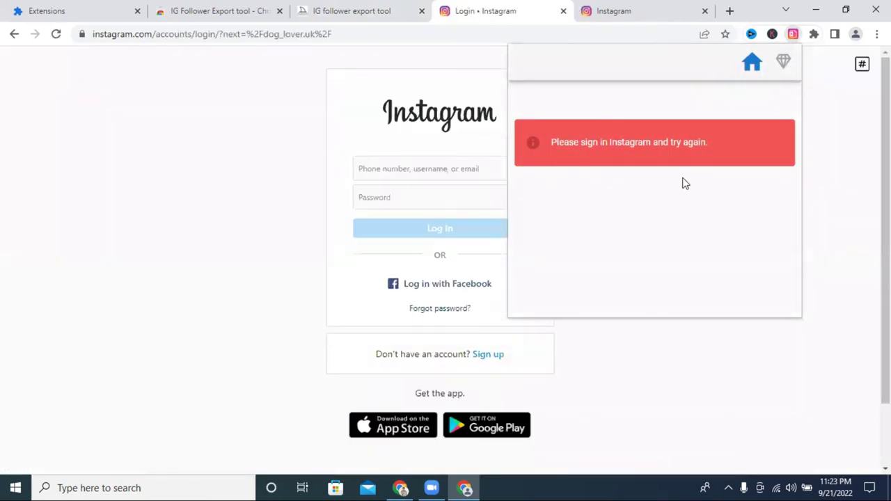
click(605, 9)
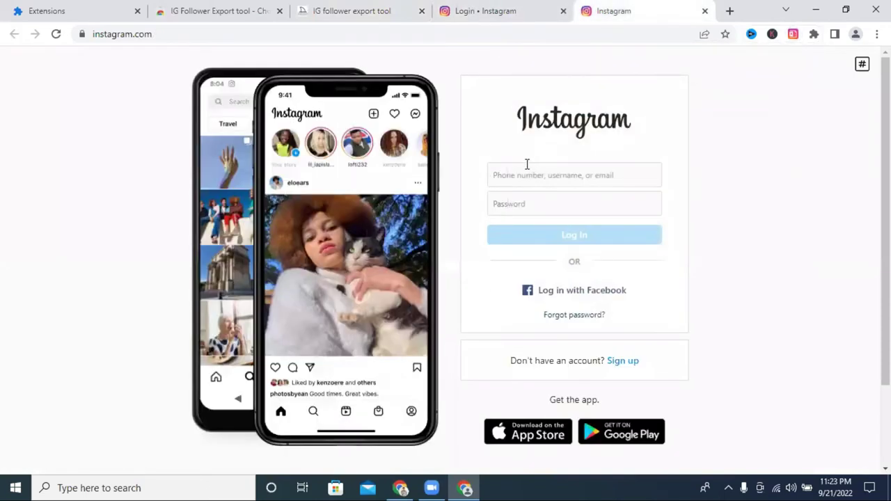
click(527, 166)
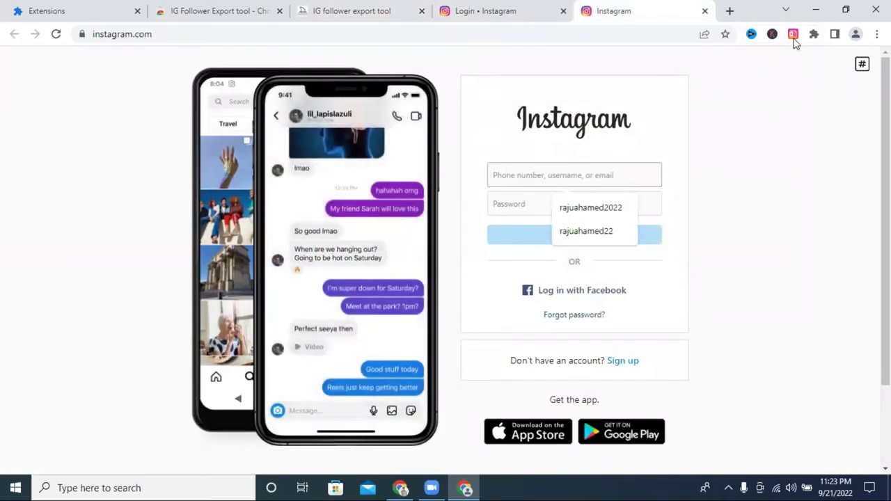
click(794, 35)
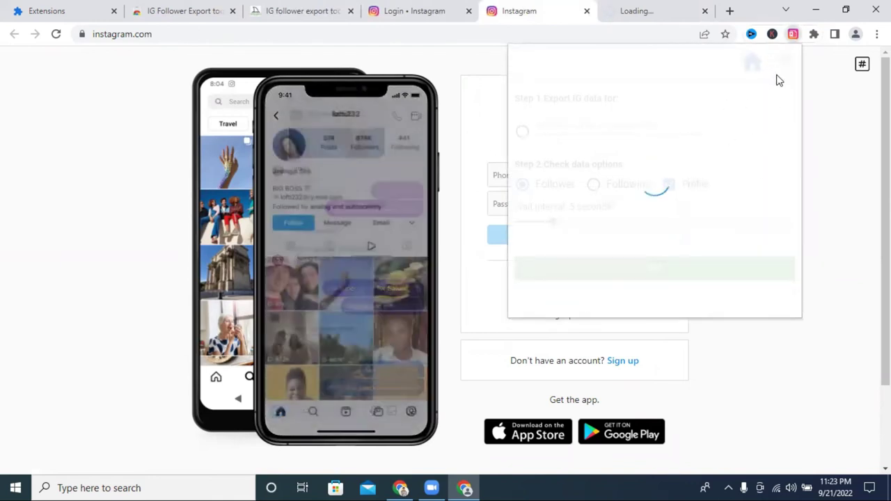
click(512, 174)
click(591, 207)
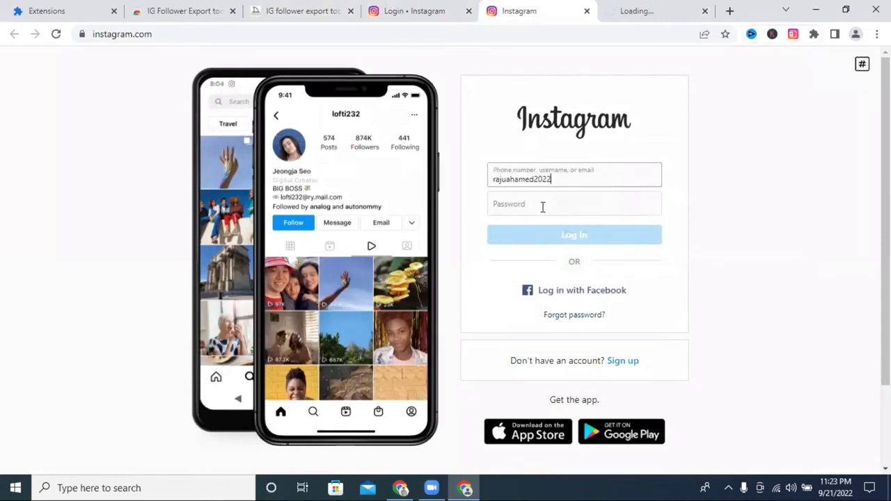
click(540, 205)
Try to log in to Instagram through Facebook with the account's e-mail address and password.
click(568, 290)
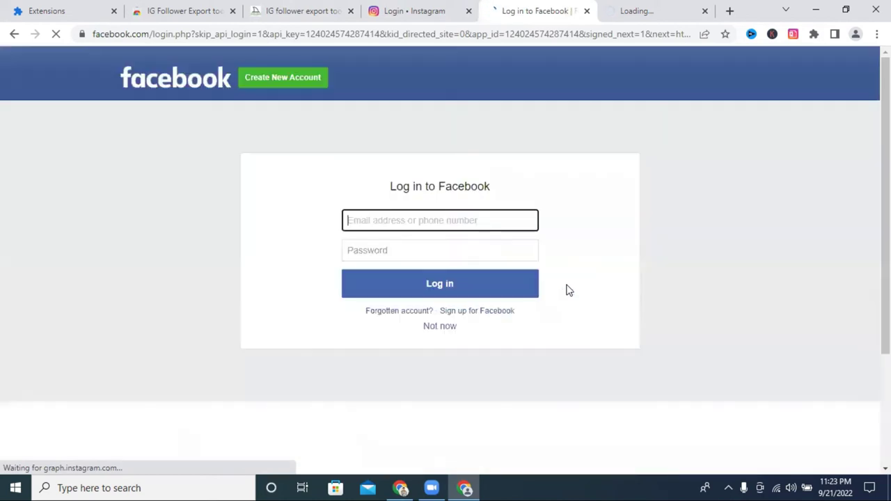
click(384, 221)
click(462, 253)
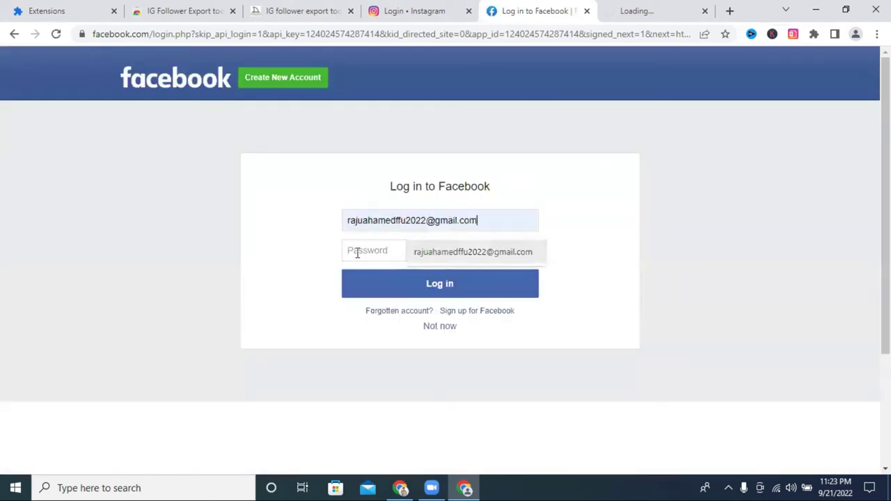
click(380, 249)
text(•)
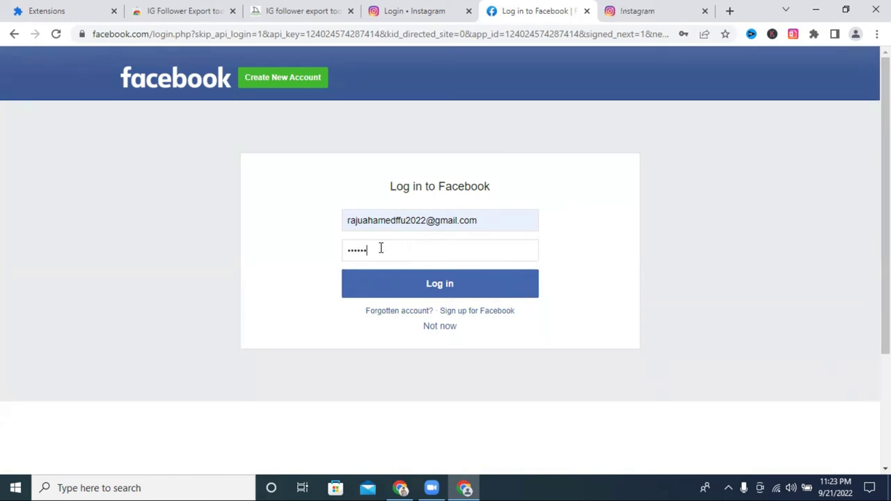
text(••••••••)
key(Return)
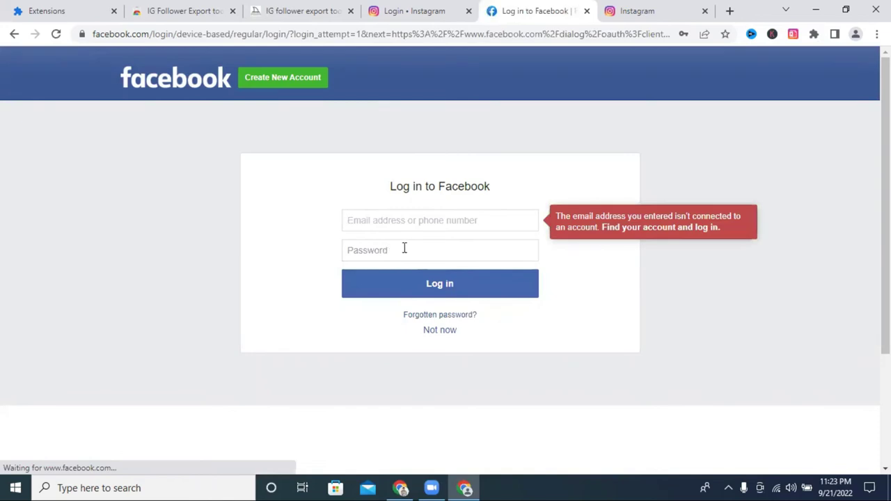
Copy the dog_lover.uk username from the first profile's window and paste it as the username on the second profile's Instagram login page.
click(404, 487)
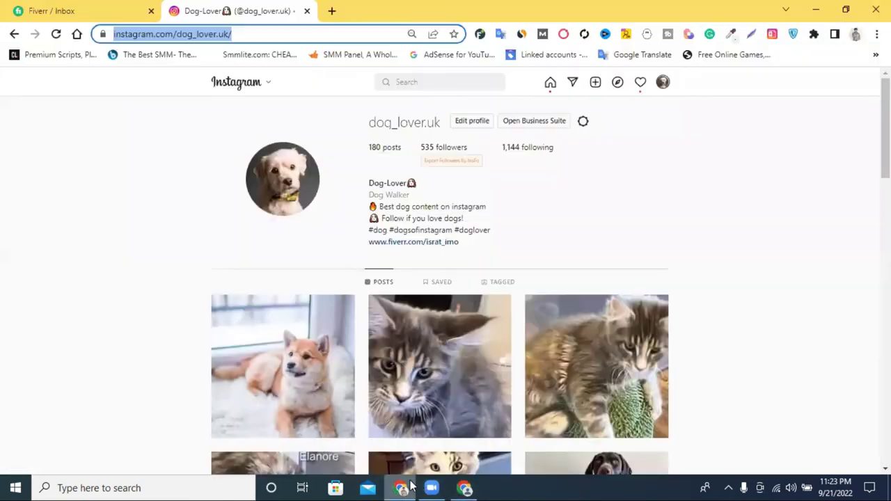
click(461, 488)
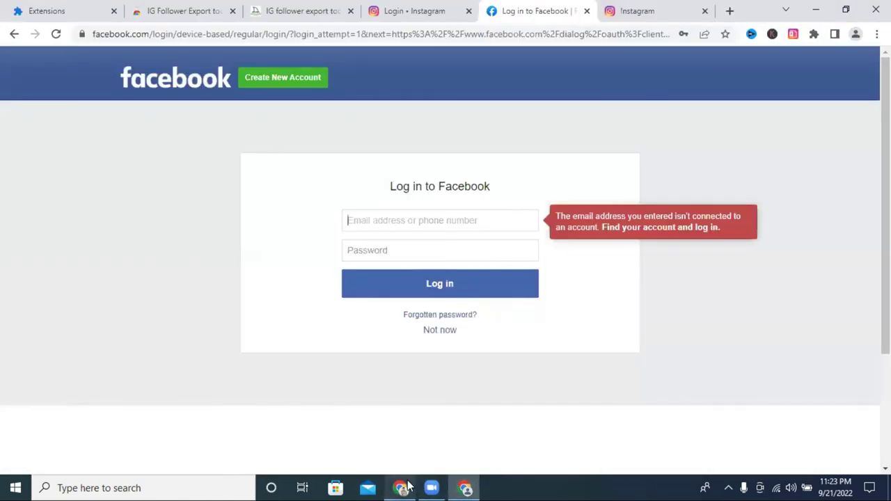
click(626, 11)
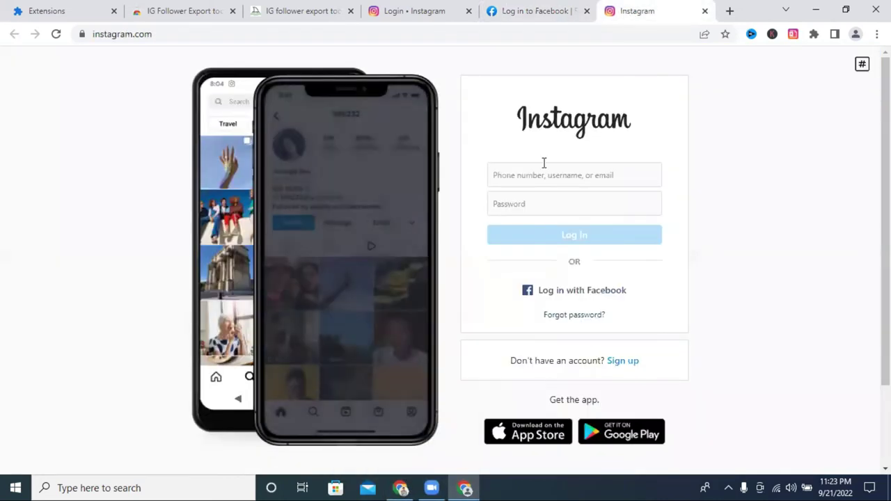
click(545, 167)
click(400, 488)
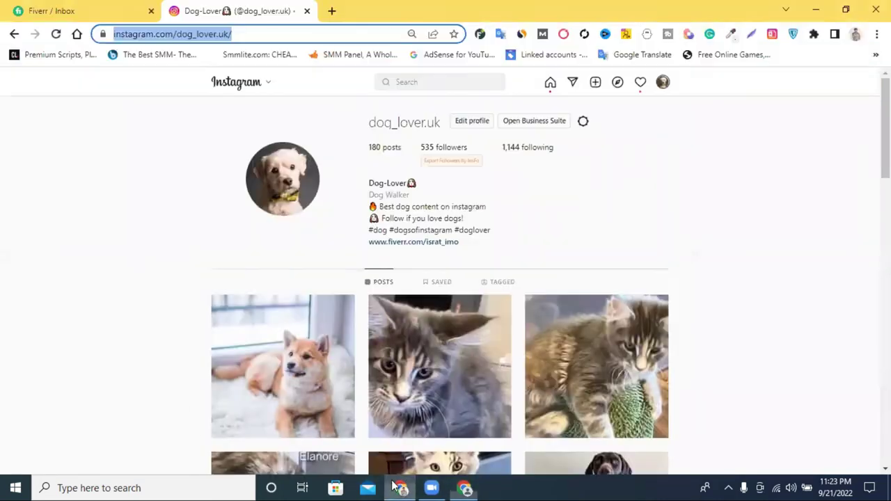
drag(374, 123, 434, 123)
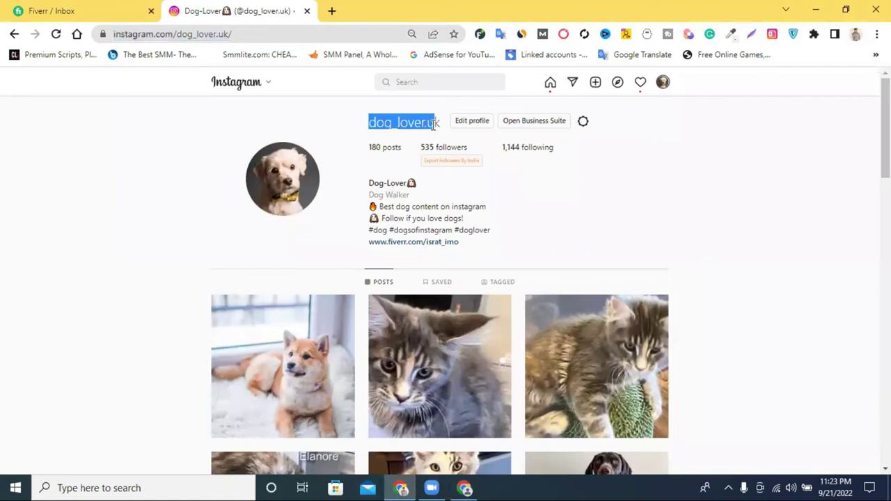
right_click(454, 130)
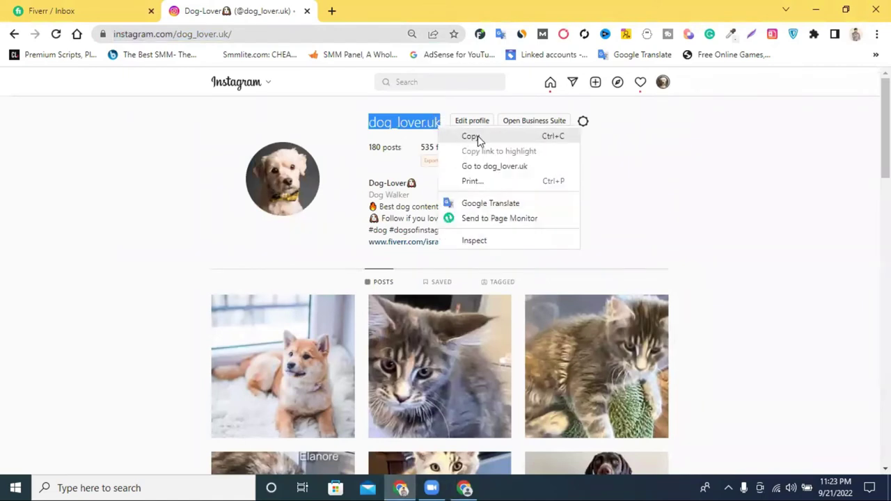
click(478, 137)
click(465, 488)
right_click(530, 180)
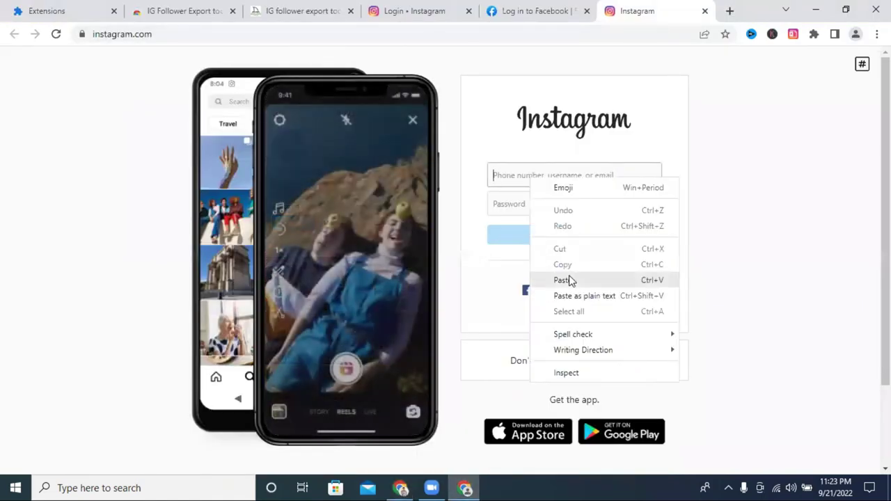
click(563, 280)
click(528, 203)
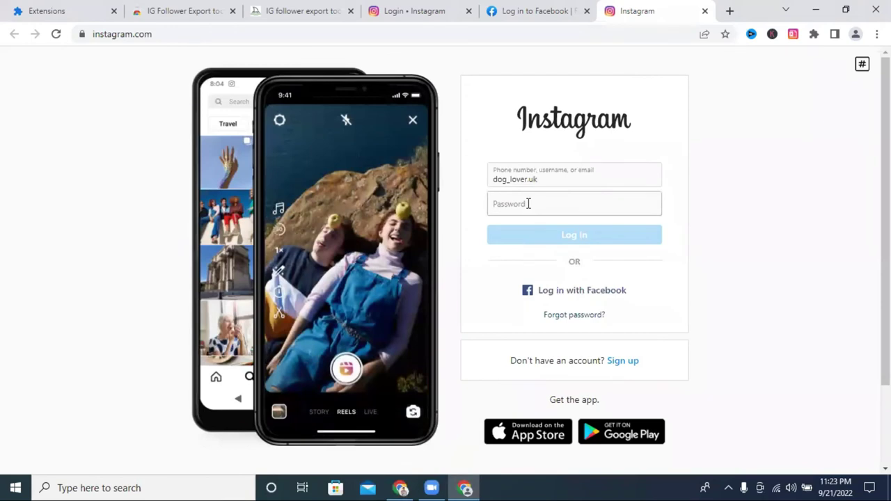
text(••)
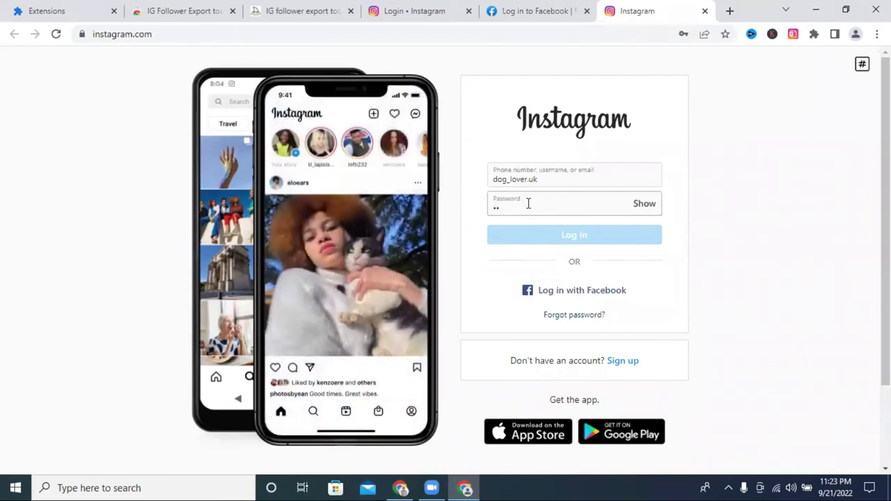
text(•••••••)
key(Return)
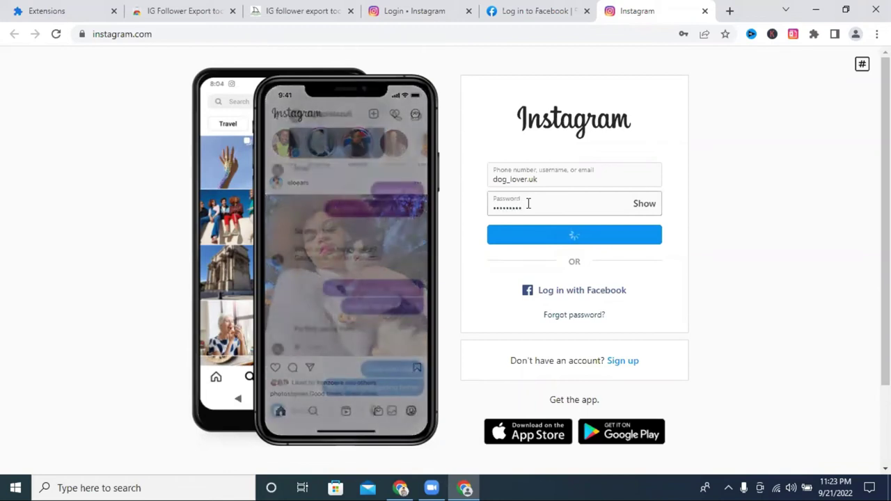
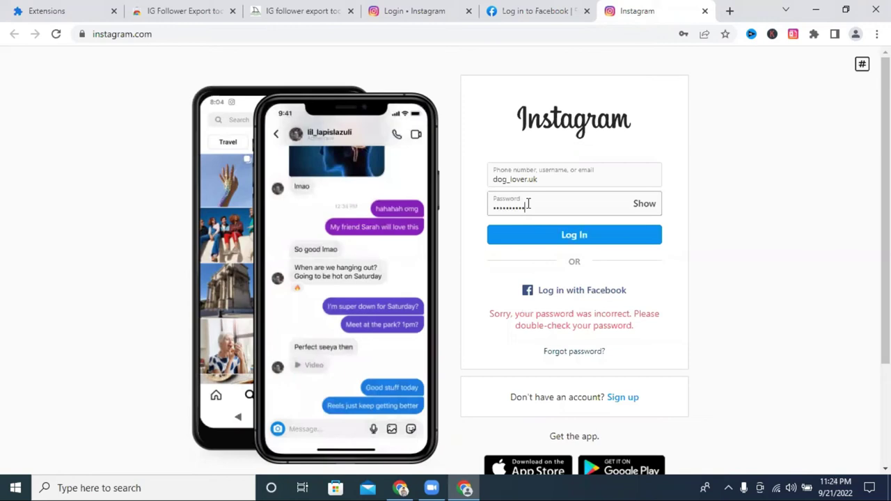
Re-enter the account password to log in, saving it in the browser but declining to save the login info on Instagram.
double_click(527, 204)
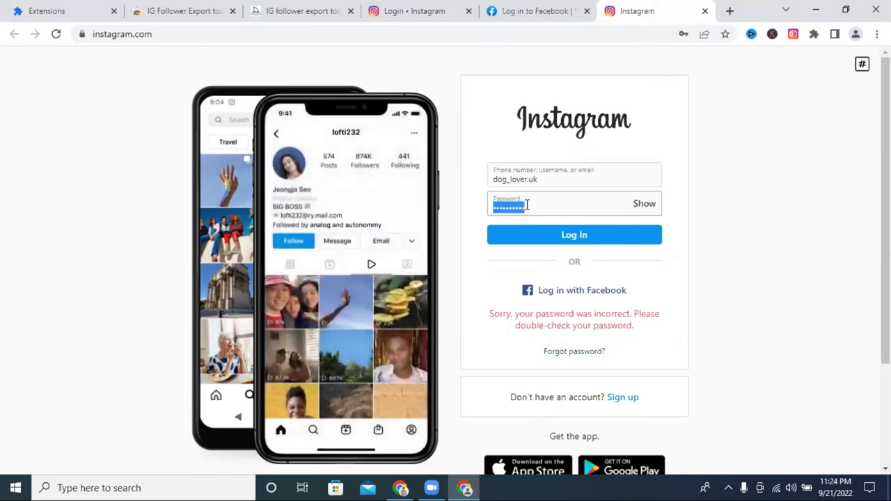
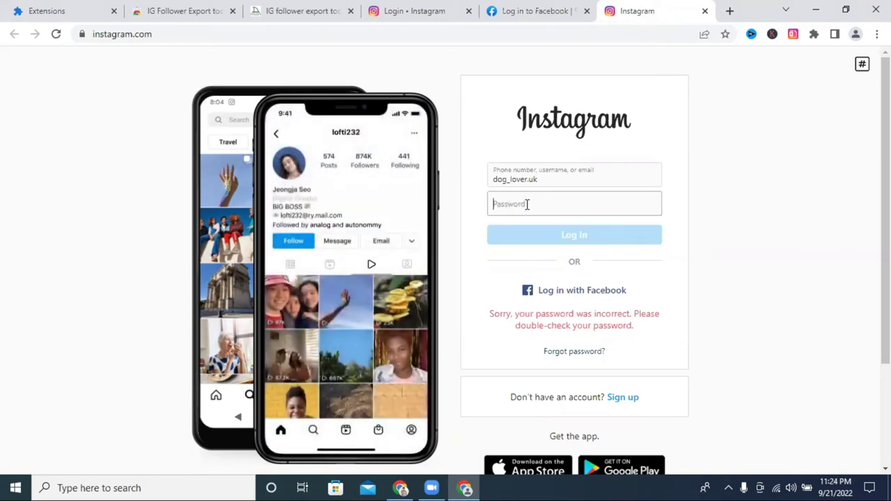
text(•••••)
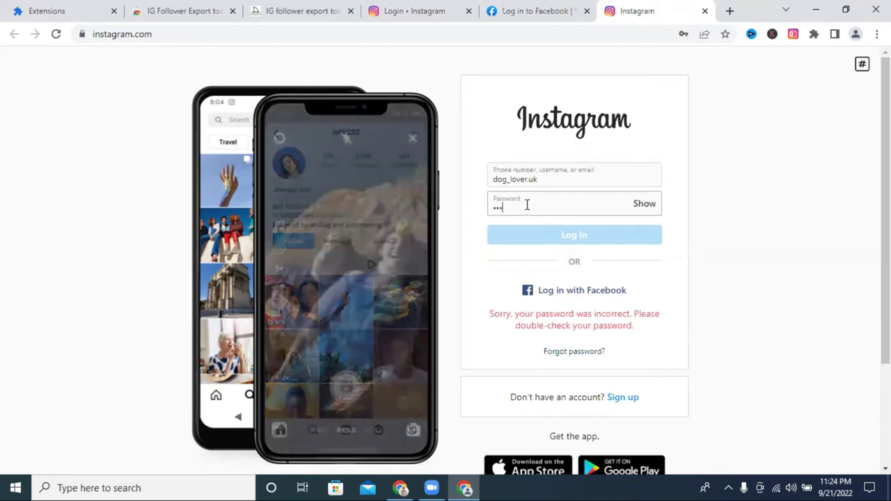
text(••)
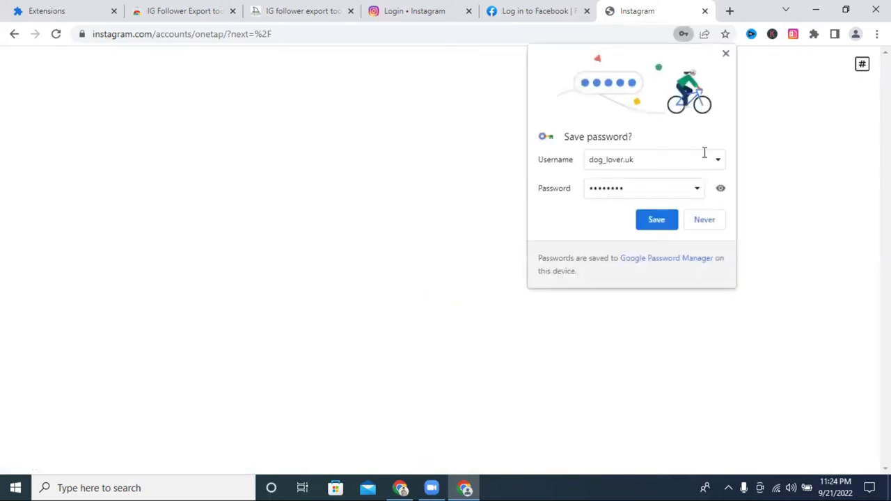
click(656, 219)
click(434, 313)
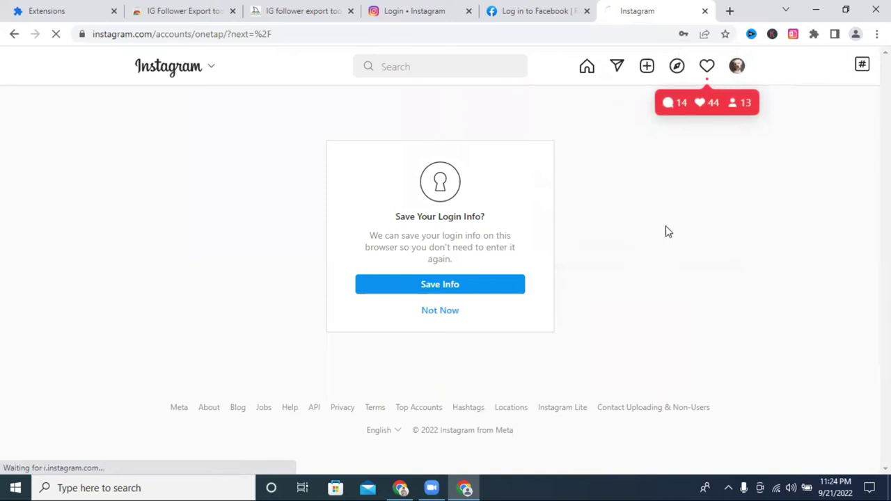
Try to open the copied dog_lover.uk text as a web address in the Instagram tab, and return to the Instagram home page.
click(333, 34)
right_click(333, 35)
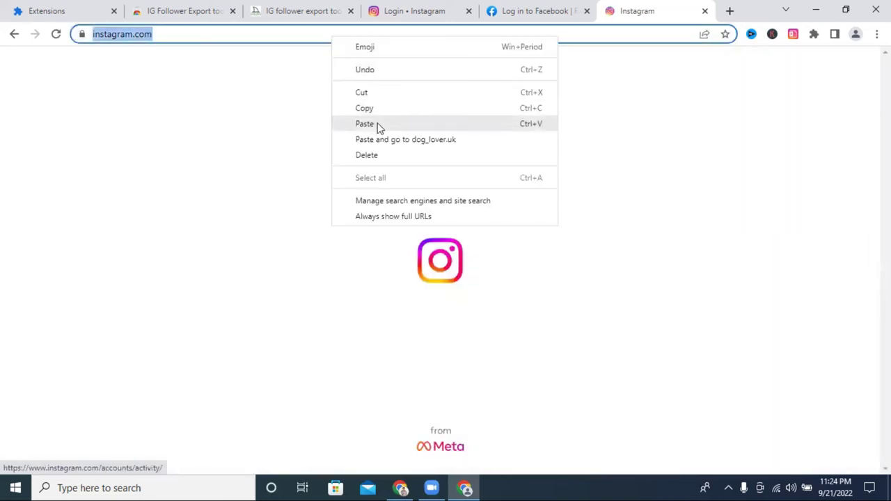
click(399, 139)
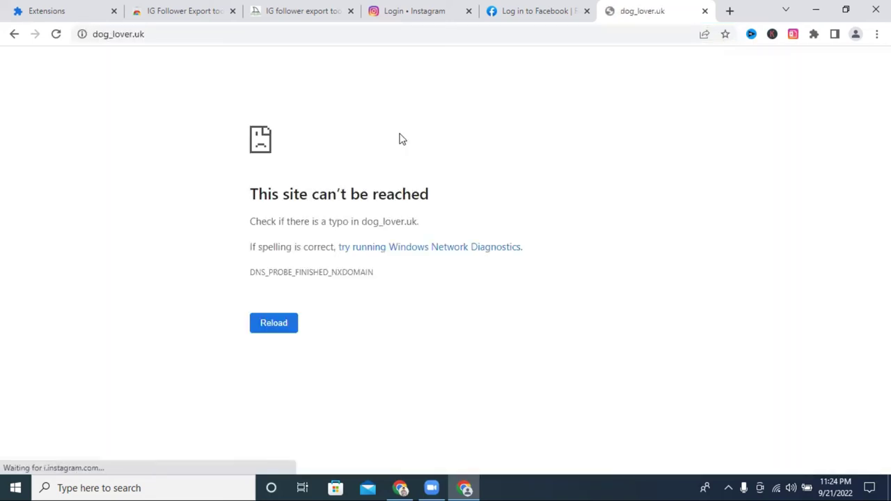
click(397, 8)
click(605, 8)
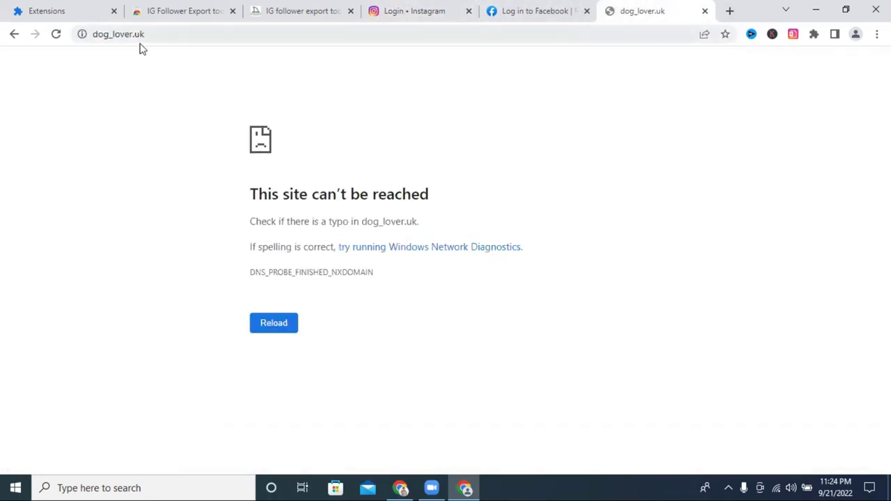
click(14, 35)
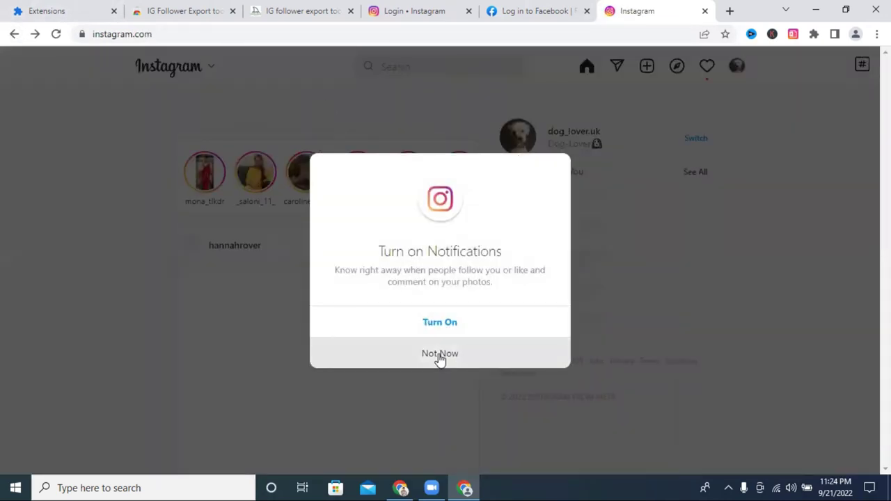
click(439, 354)
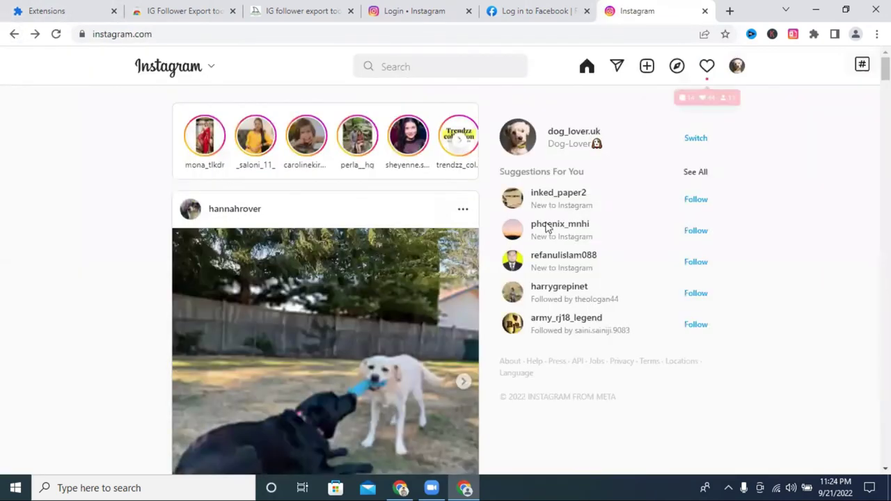
click(735, 66)
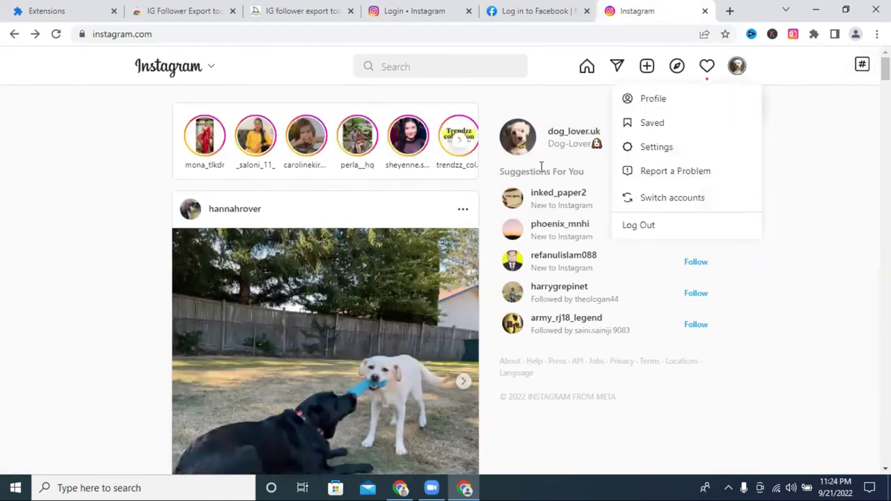
right_click(562, 230)
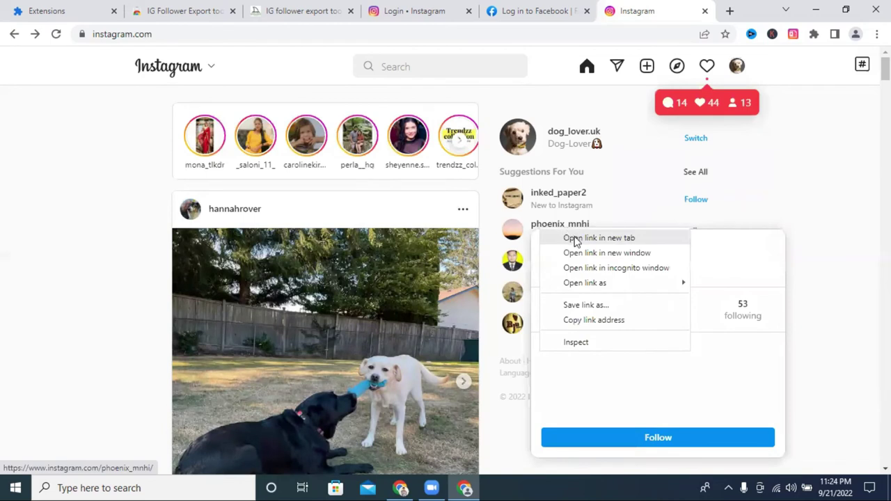
click(566, 137)
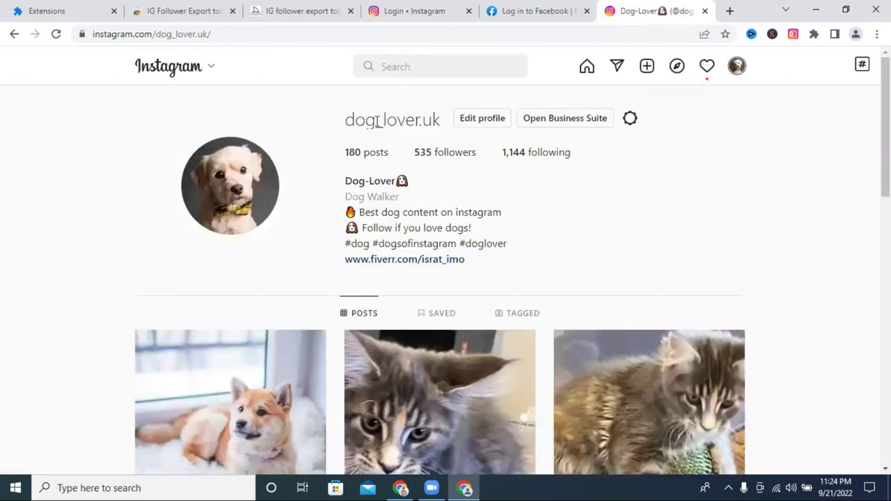
triple_click(377, 122)
right_click(391, 123)
click(399, 133)
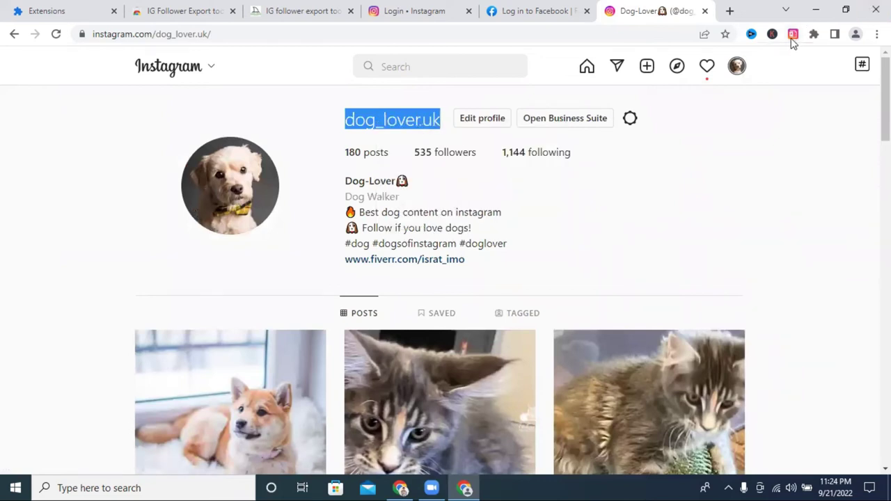
click(792, 40)
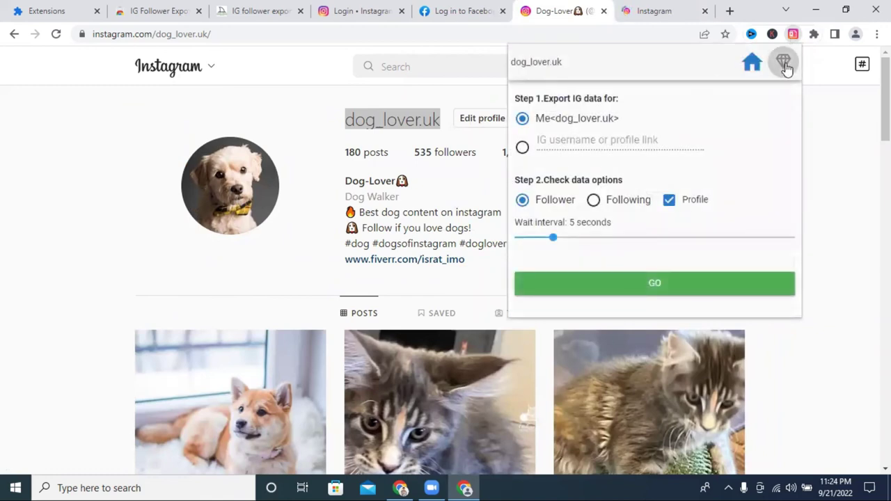
Compare the tool's Free and Pro features, and open the Pro upgrade page to look over its plans.
click(785, 64)
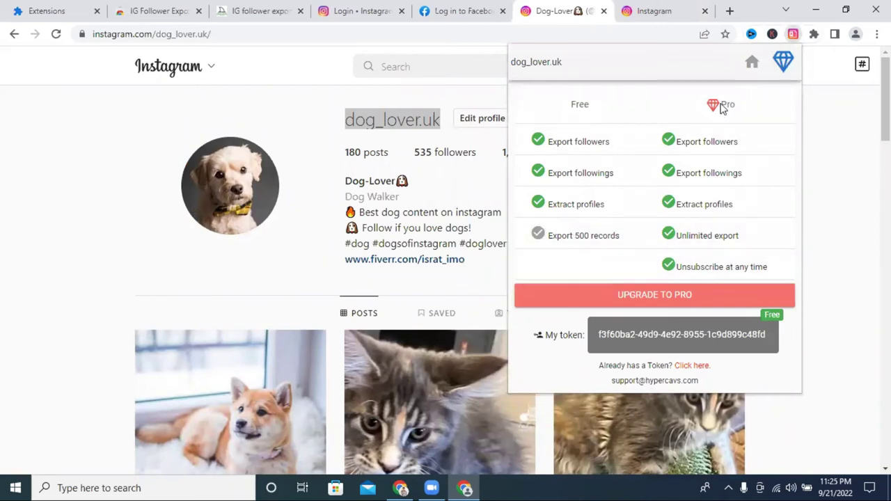
click(630, 300)
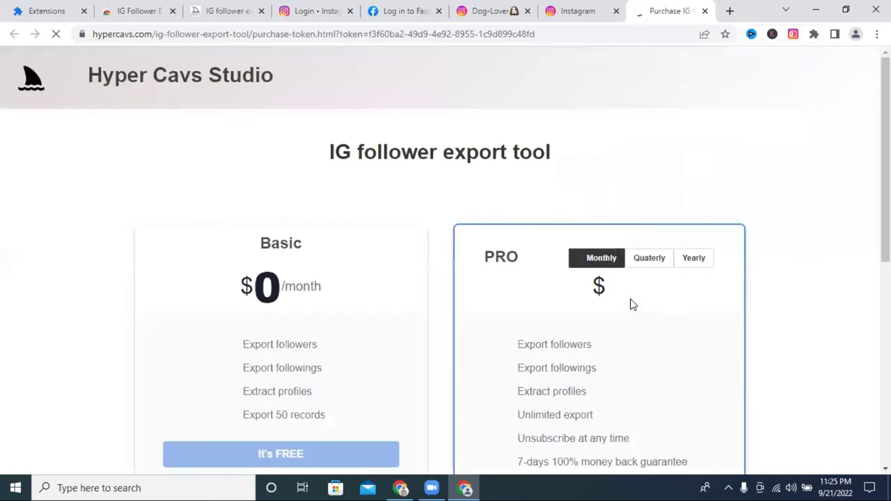
scroll(632, 302, down, 2)
scroll(632, 301, down, 4)
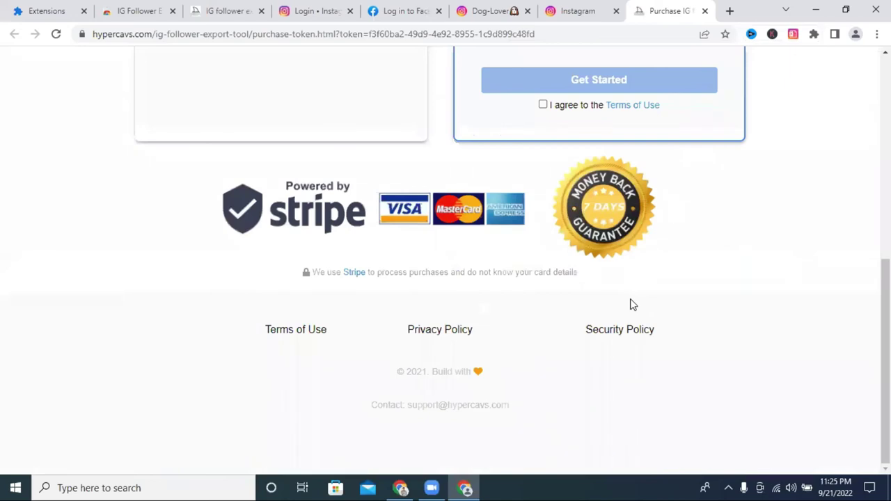
scroll(630, 304, up, 6)
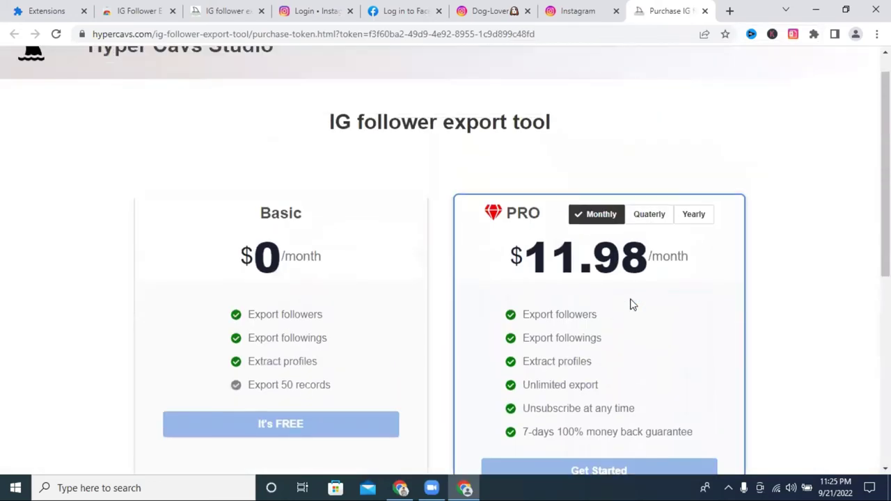
Show the PRO plan's quarterly and yearly prices, and review both plans' features and payment details.
click(648, 215)
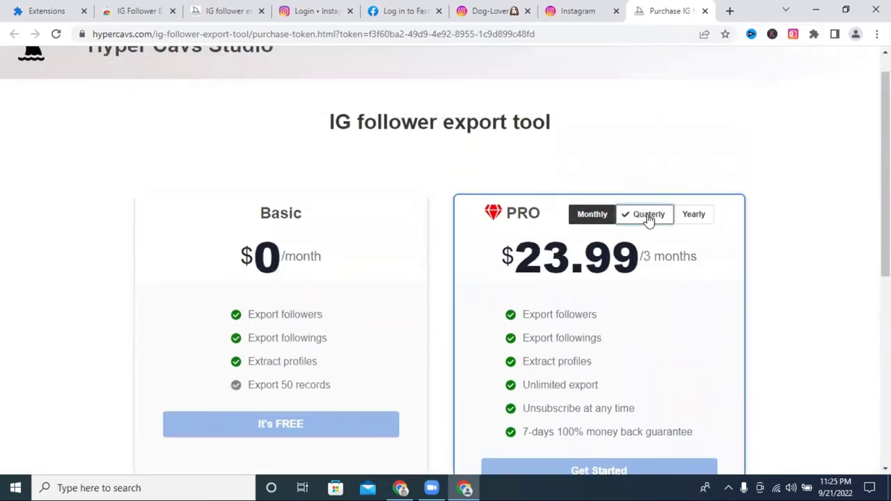
click(695, 216)
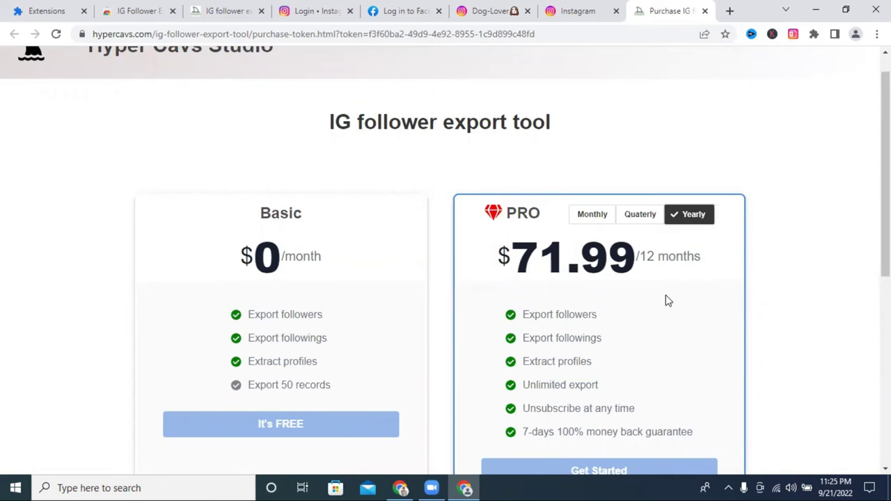
scroll(666, 301, down, 1)
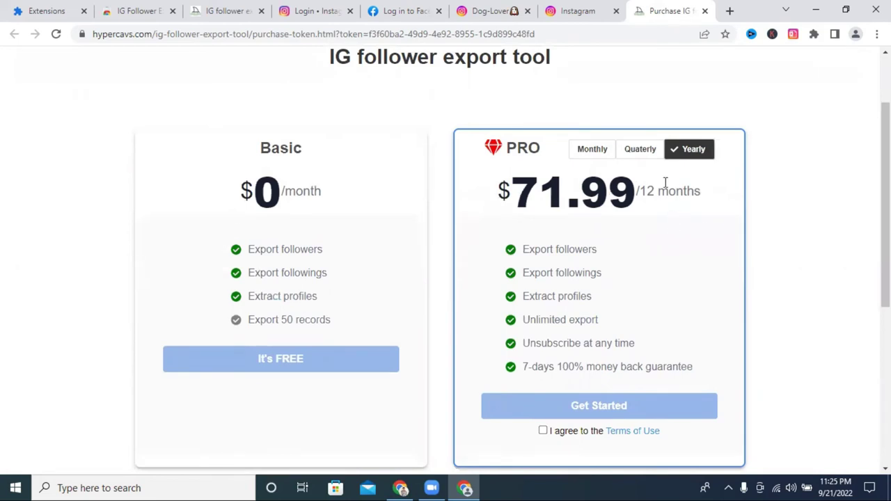
scroll(237, 279, down, 3)
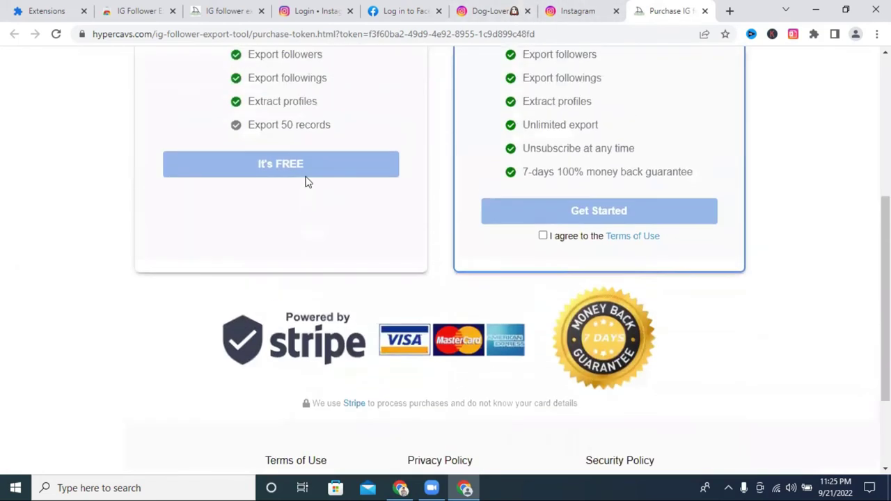
scroll(307, 181, up, 1)
scroll(579, 195, up, 3)
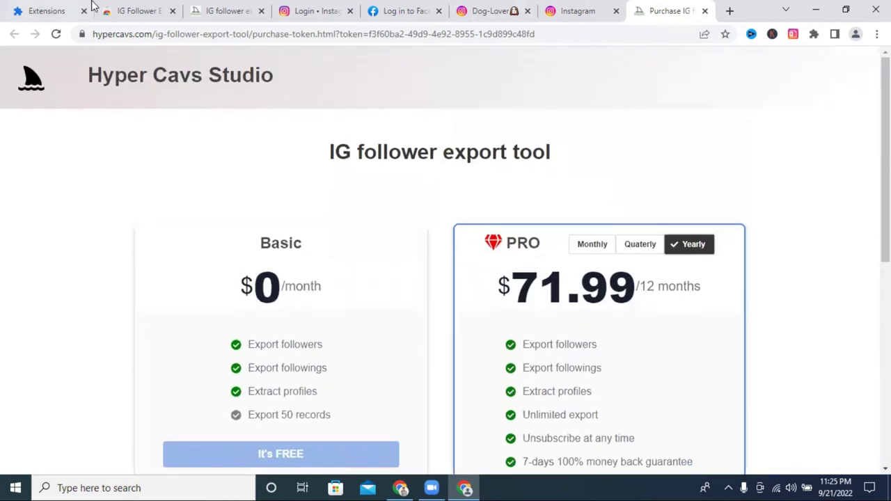
click(575, 10)
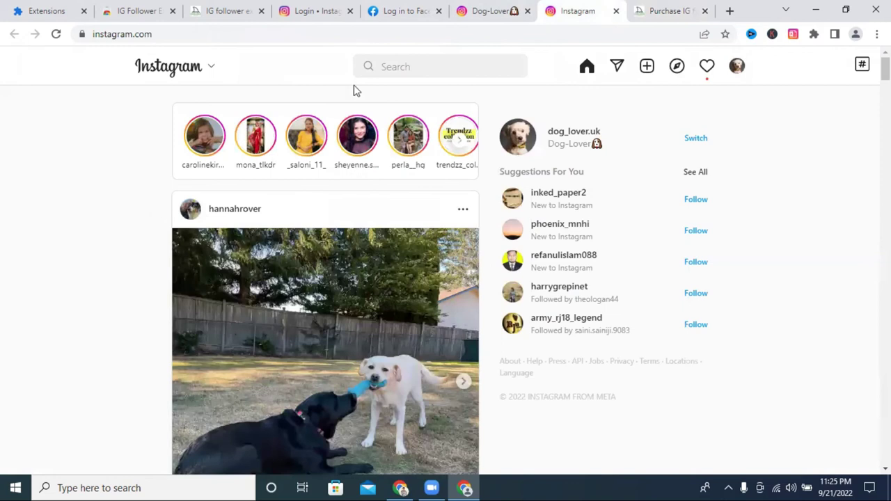
click(420, 63)
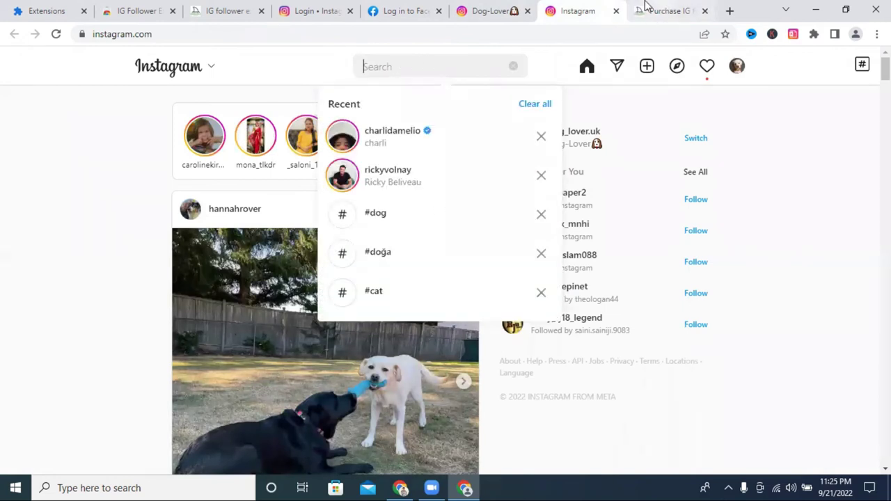
click(647, 8)
click(575, 8)
click(509, 7)
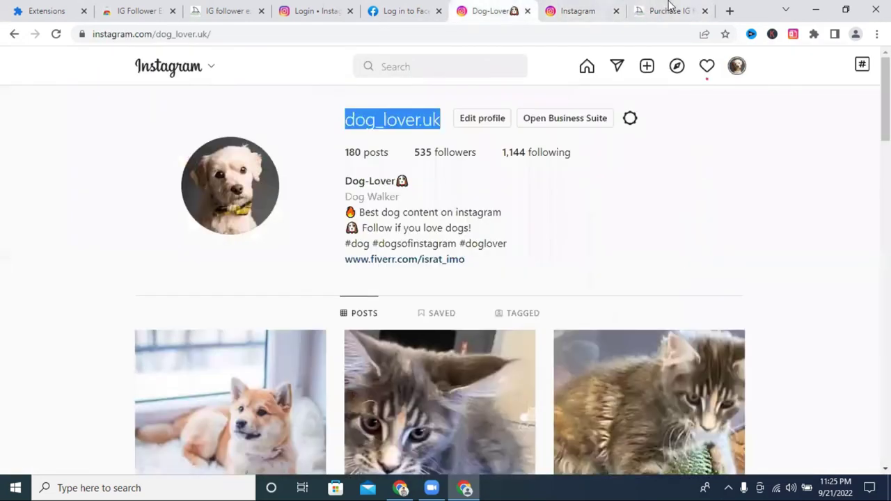
click(668, 8)
click(589, 8)
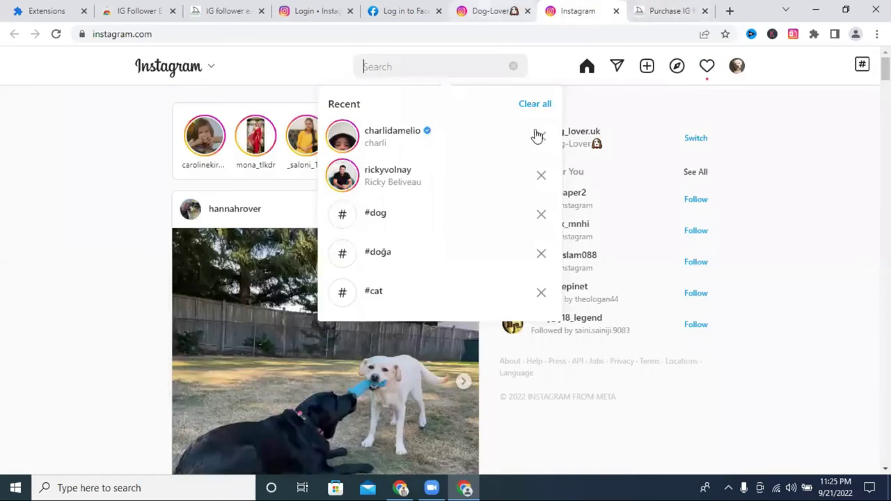
click(491, 9)
click(582, 10)
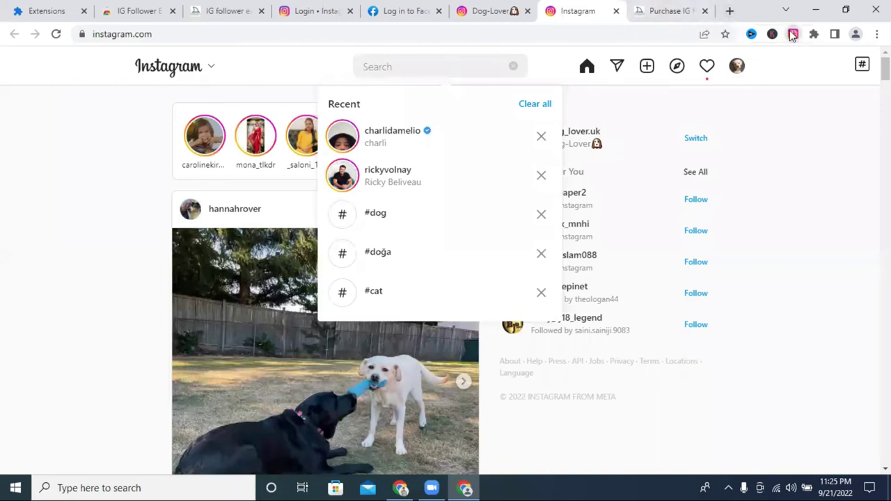
Close the Pro purchase page and the surplus Instagram pages, keeping the original Instagram home page open.
click(792, 35)
click(654, 11)
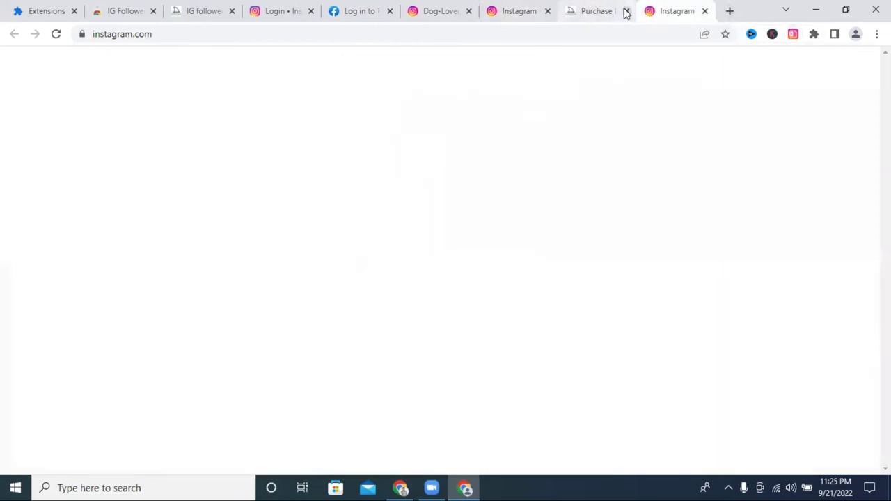
click(625, 11)
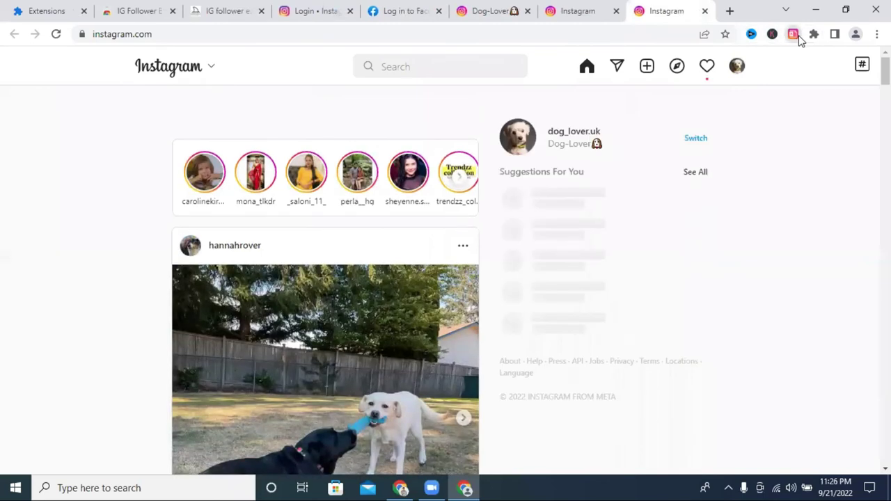
click(794, 36)
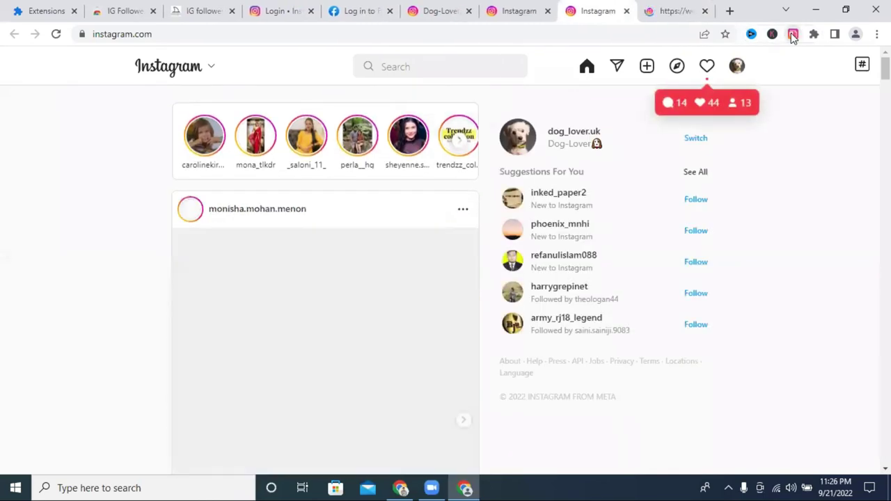
click(692, 12)
click(705, 11)
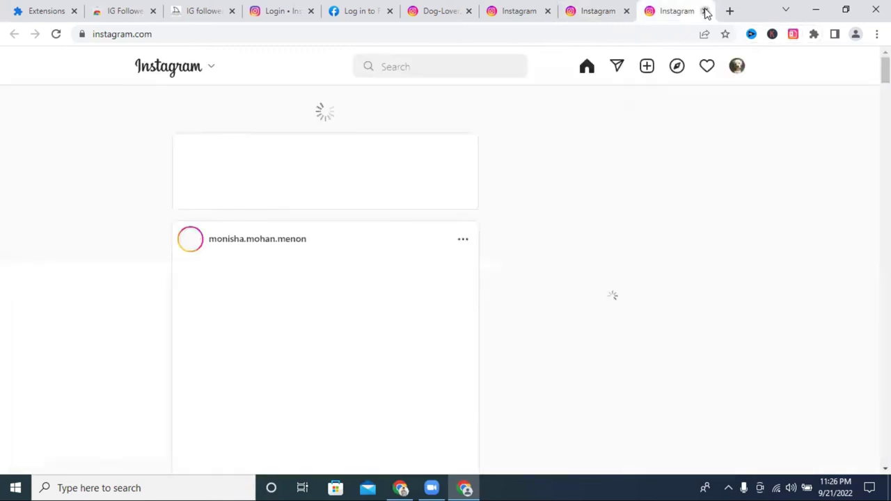
click(705, 11)
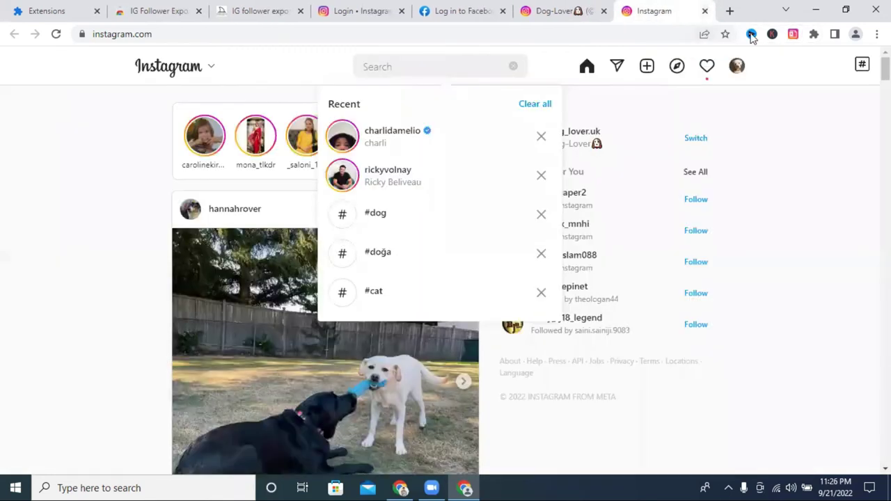
click(794, 35)
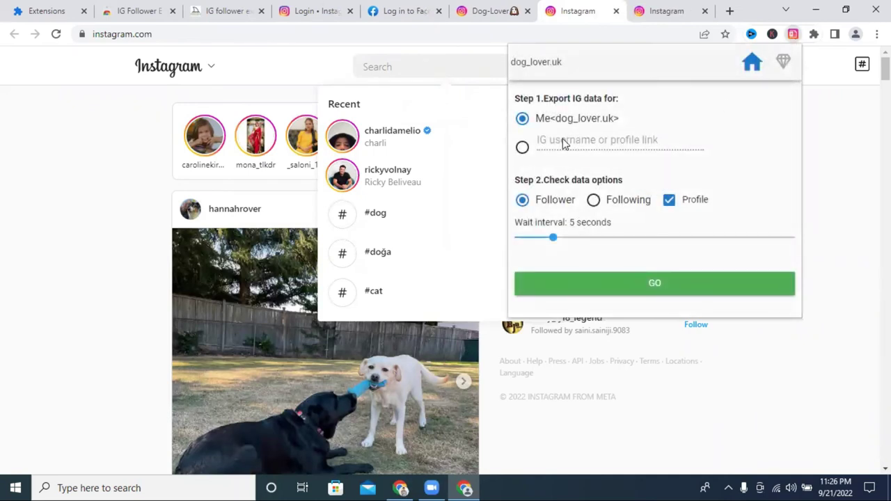
click(522, 147)
right_click(571, 142)
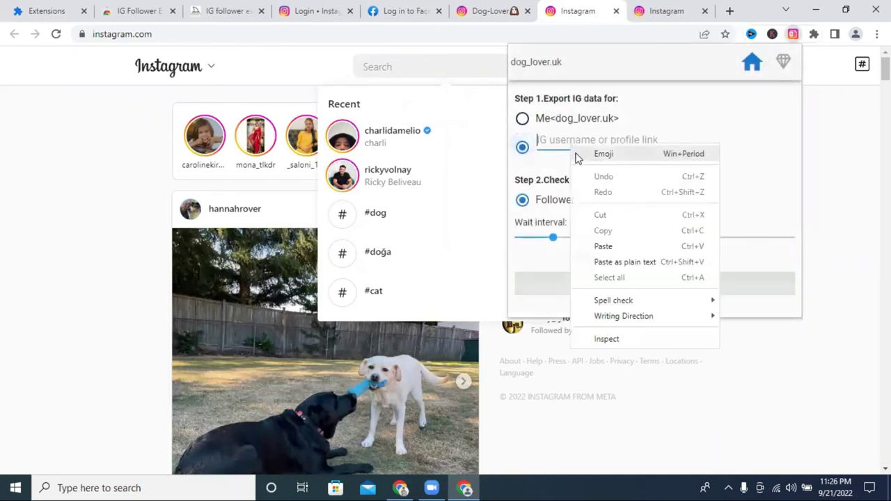
click(618, 254)
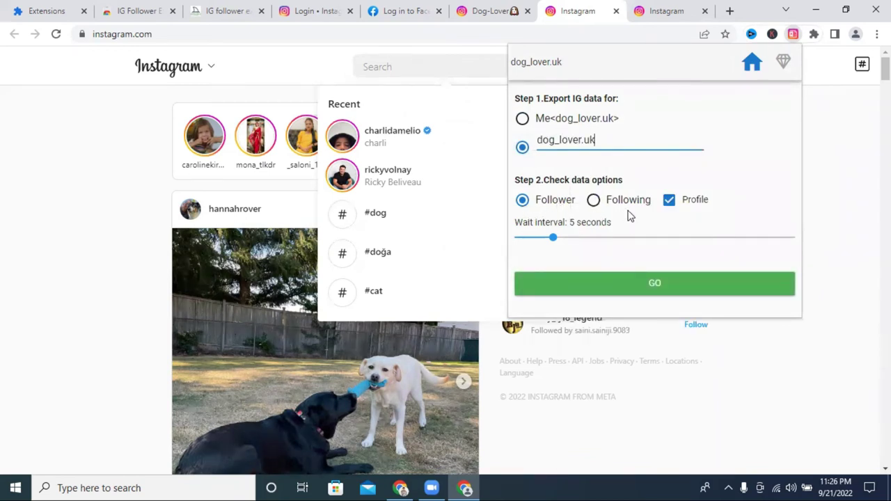
click(632, 291)
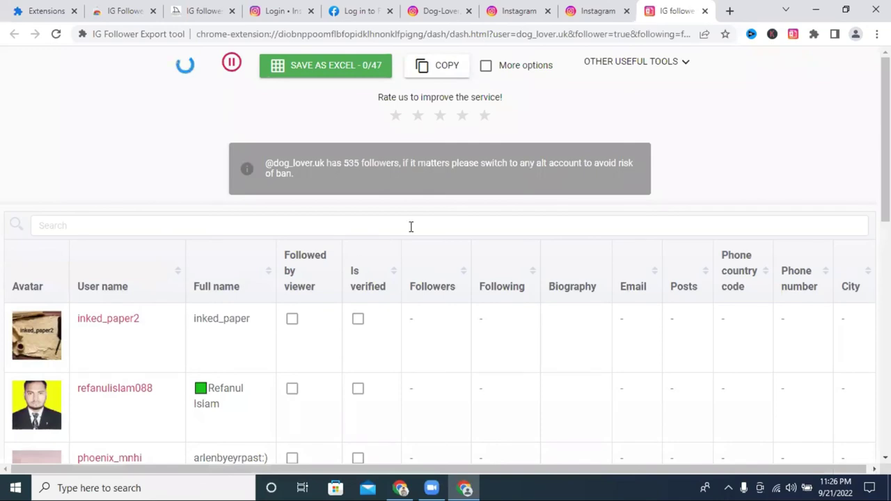
Look through the collected follower rows and their profile columns in the export dashboard.
scroll(152, 231, down, 1)
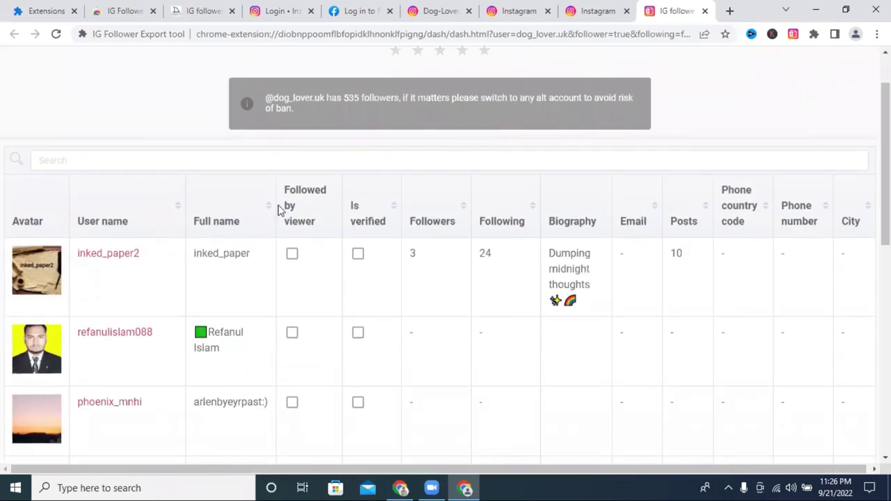
scroll(278, 211, up, 1)
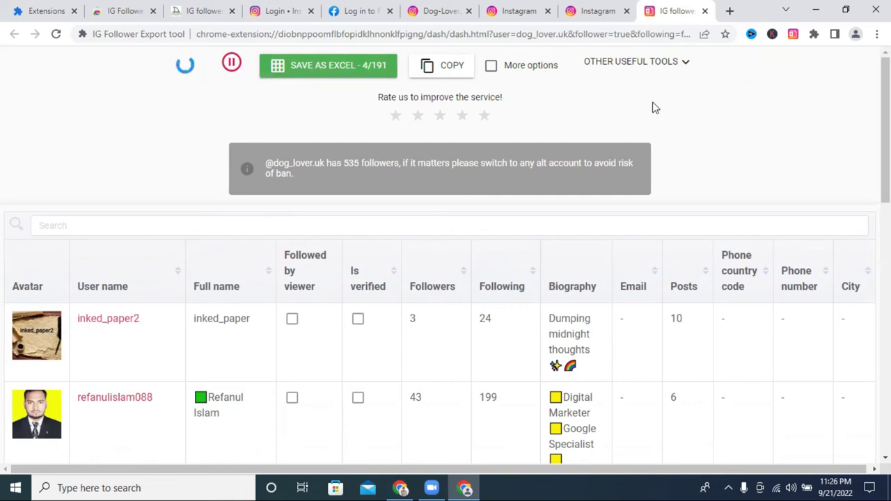
scroll(655, 108, down, 5)
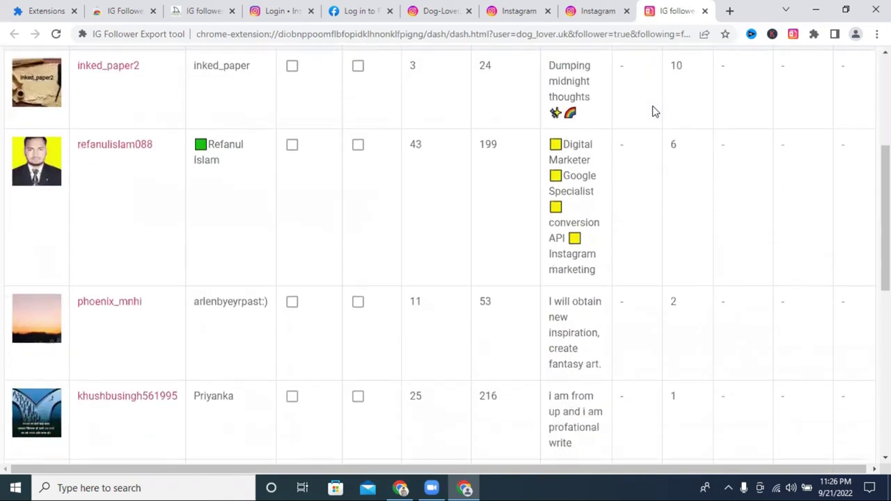
scroll(654, 110, up, 5)
scroll(655, 110, down, 10)
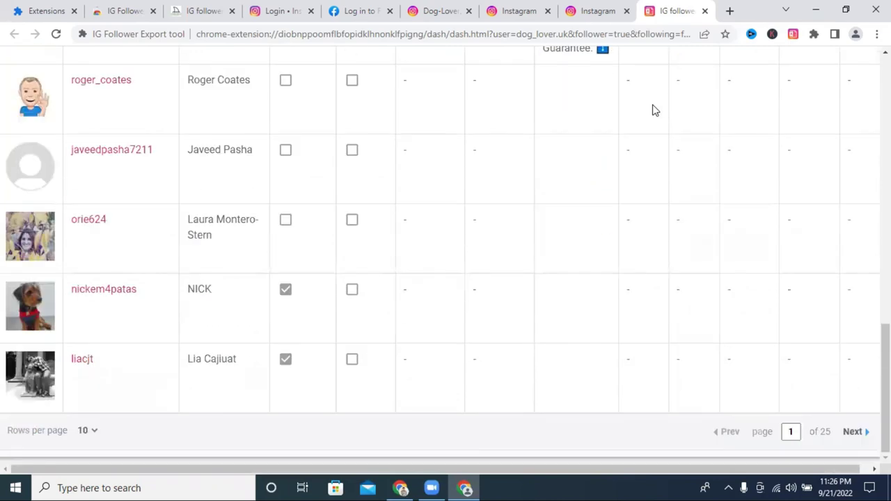
scroll(655, 111, up, 10)
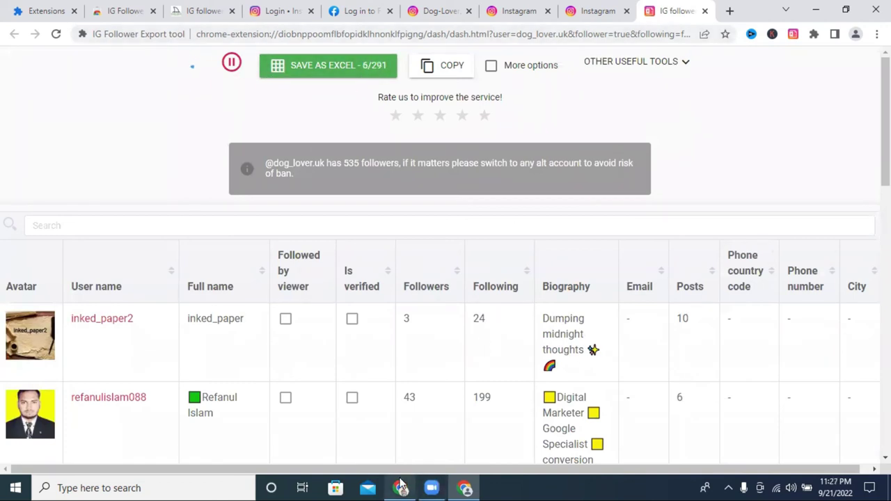
mouse_move(402, 487)
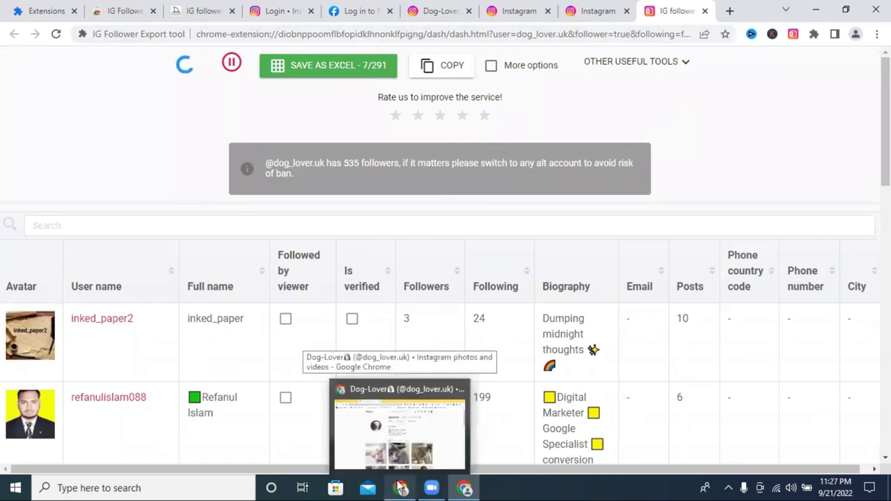
click(402, 487)
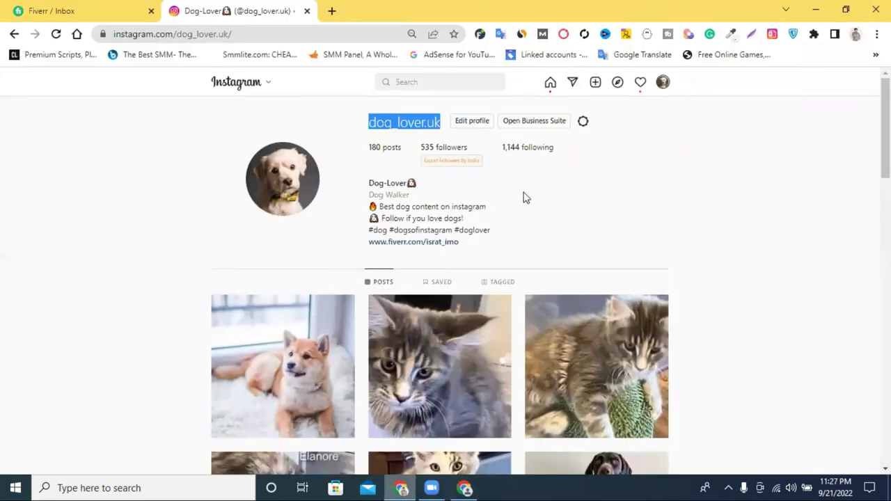
click(772, 35)
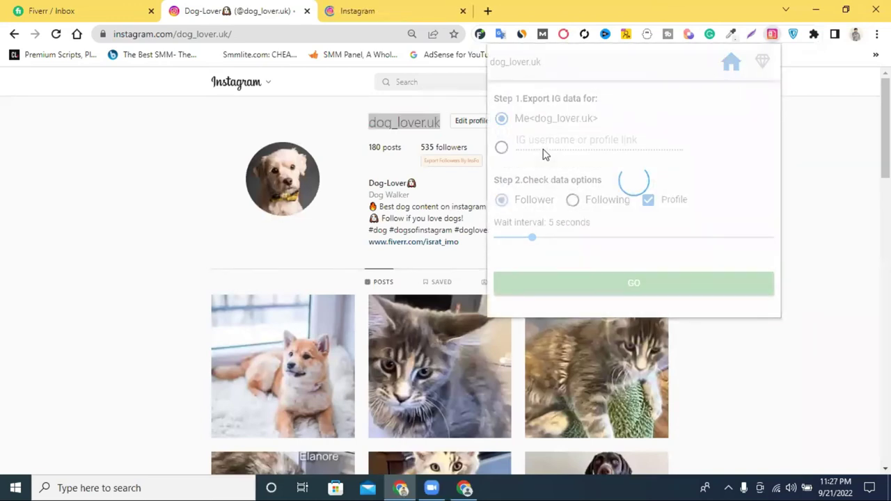
click(501, 147)
right_click(541, 144)
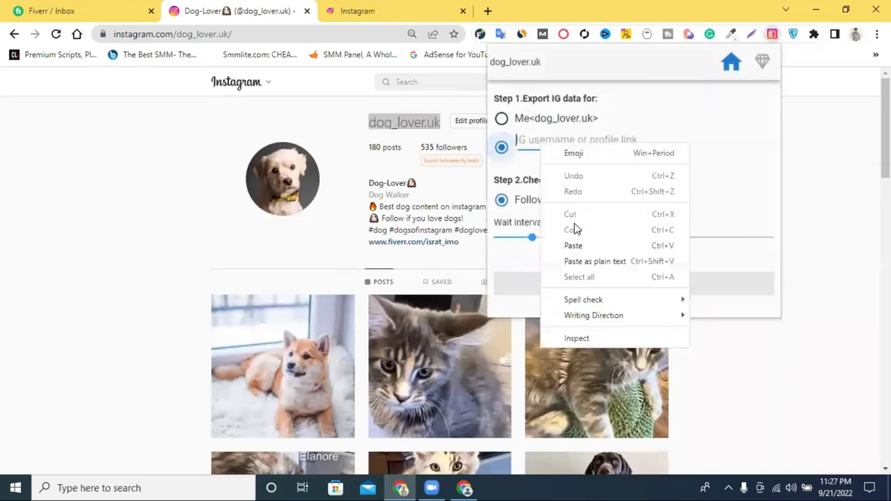
click(577, 246)
Lower the wait interval to its minimum, start the follower export, and close the surplus Instagram page.
drag(534, 237, 501, 236)
click(643, 293)
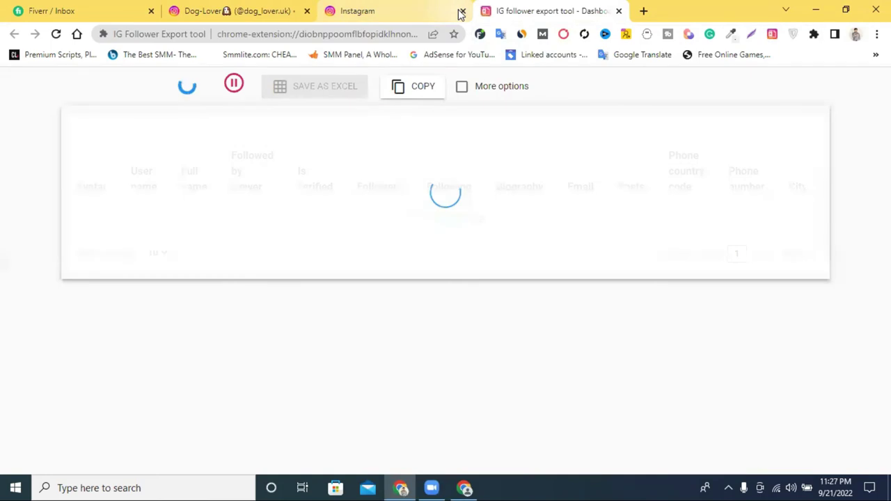
click(460, 12)
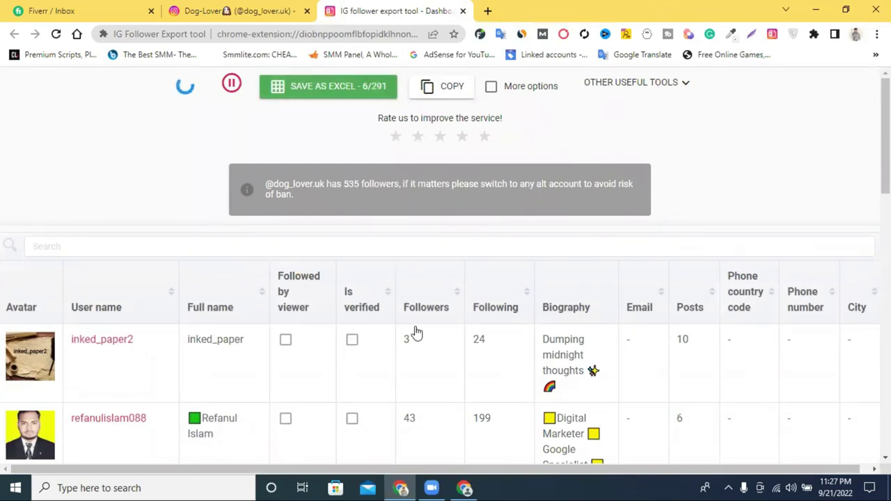
Close the second Chrome profile's export dashboard and return to the follower export in the first profile's window.
click(465, 487)
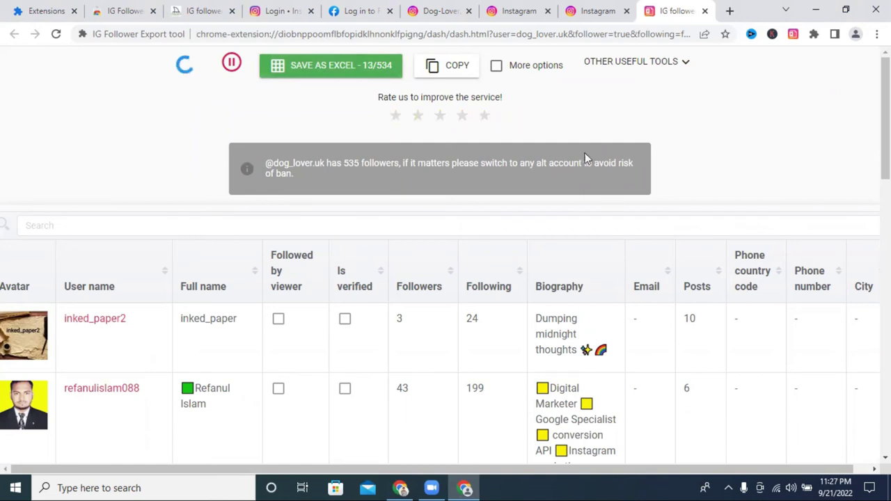
click(705, 12)
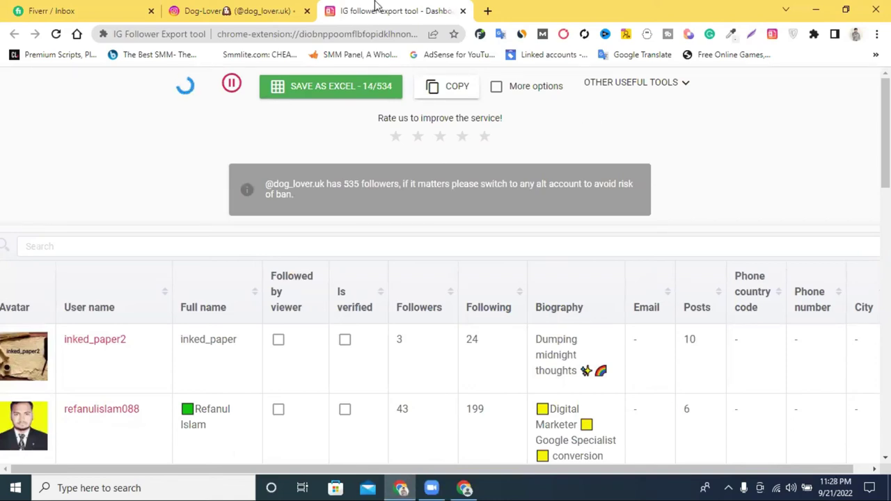
click(278, 11)
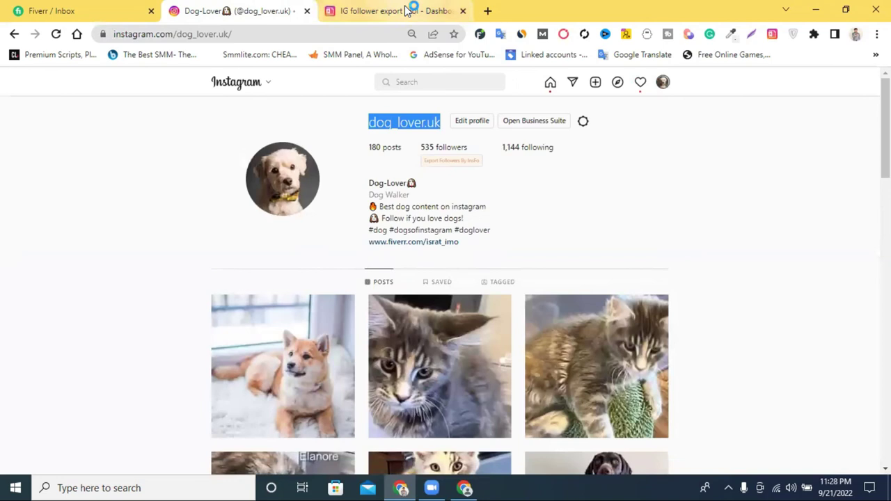
click(409, 10)
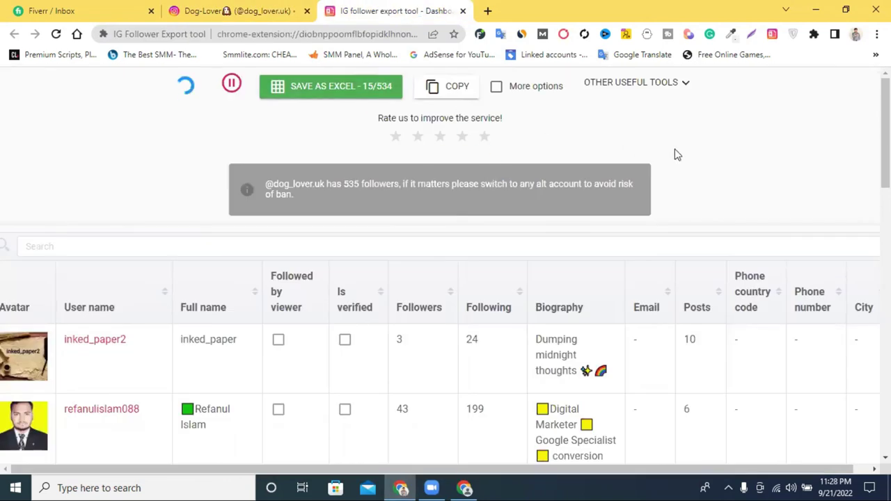